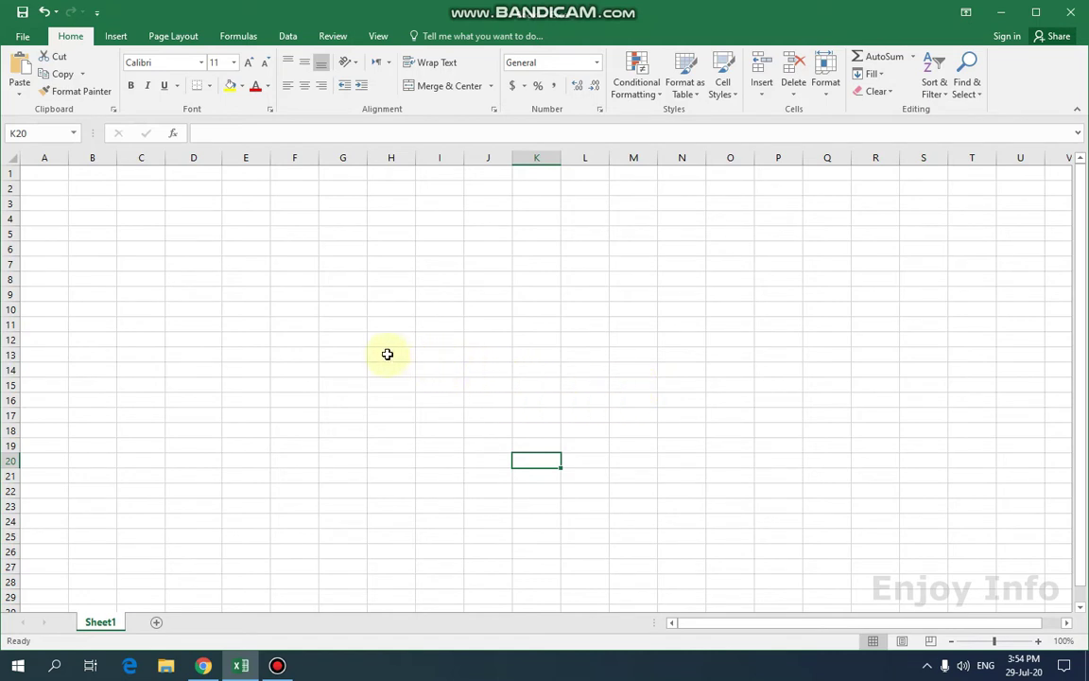
# Step: Select cell blocks in columns E and F, then click G8 to clear the selection
pyautogui.scroll(2, 387, 356)
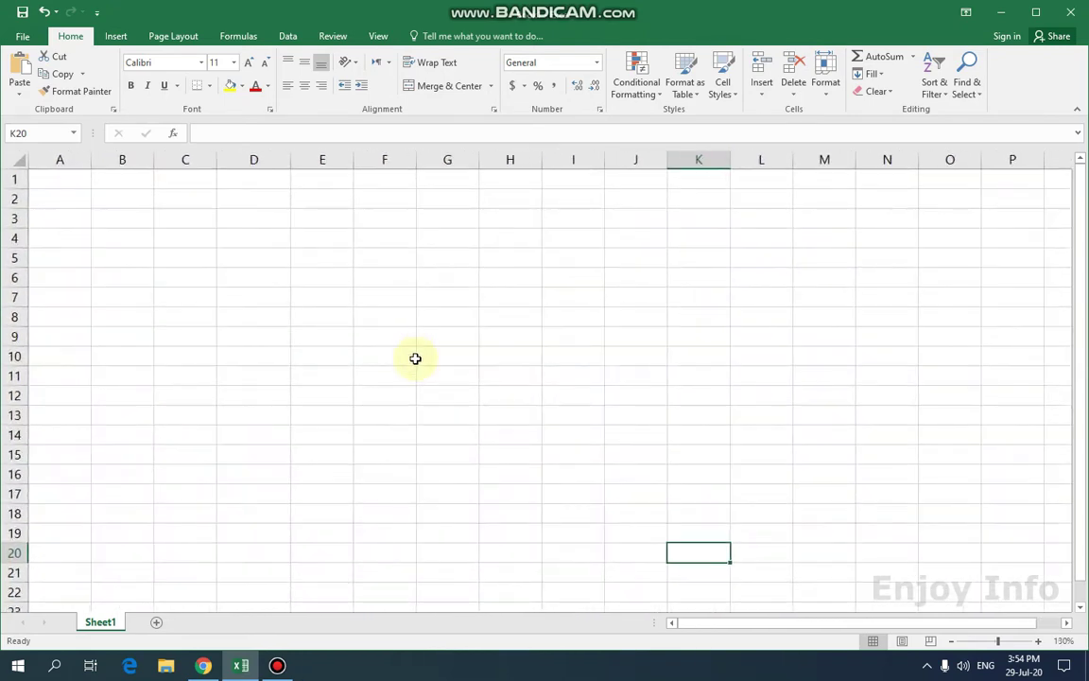
pyautogui.scroll(-2, 415, 358)
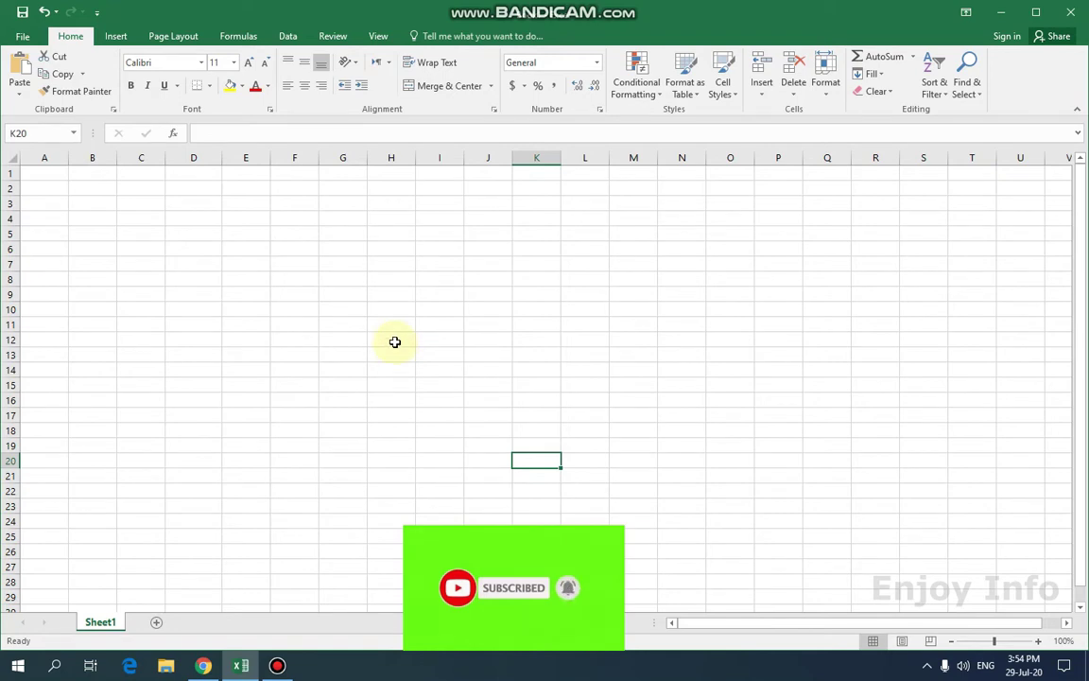
pyautogui.moveTo(249, 177); pyautogui.dragTo(254, 338)
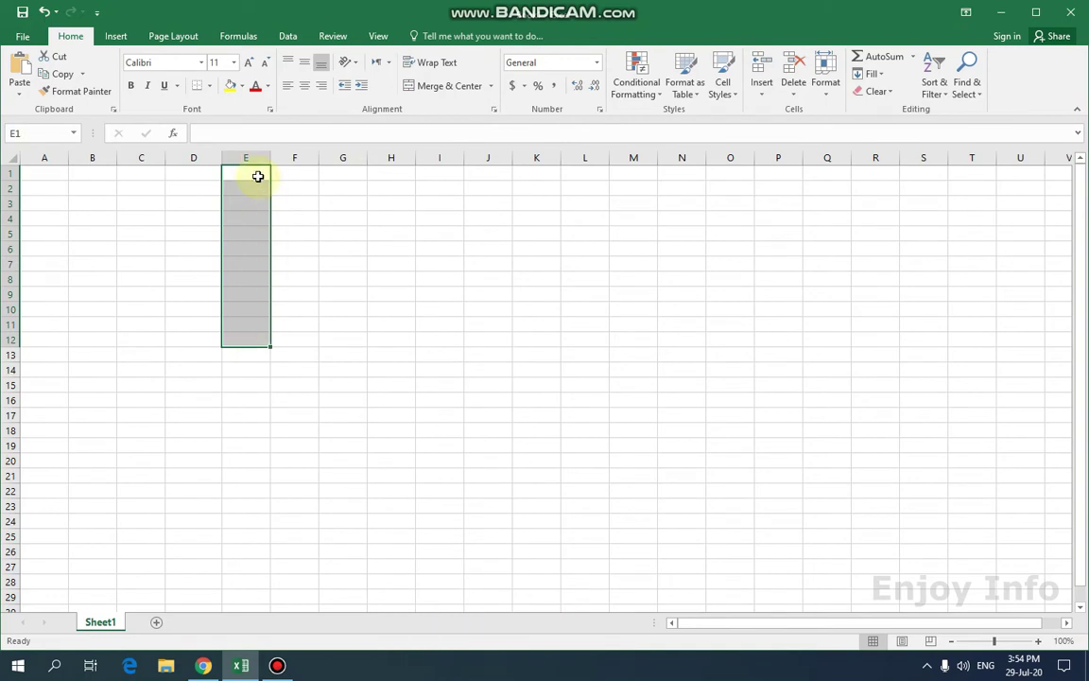
pyautogui.moveTo(302, 175); pyautogui.dragTo(299, 298)
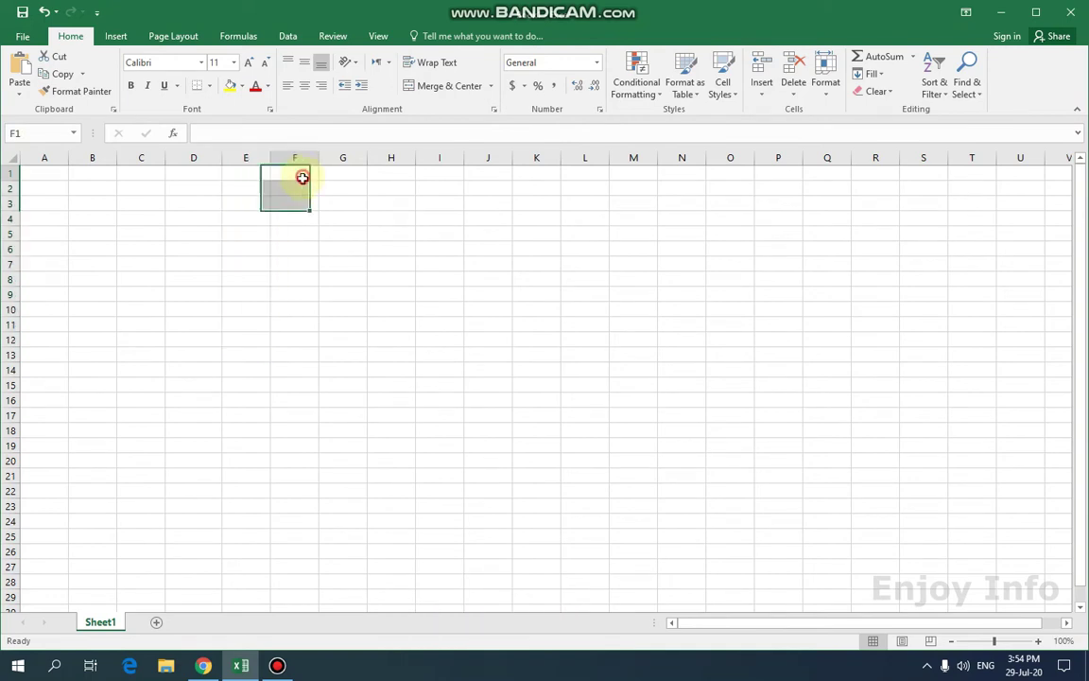
pyautogui.click(362, 280)
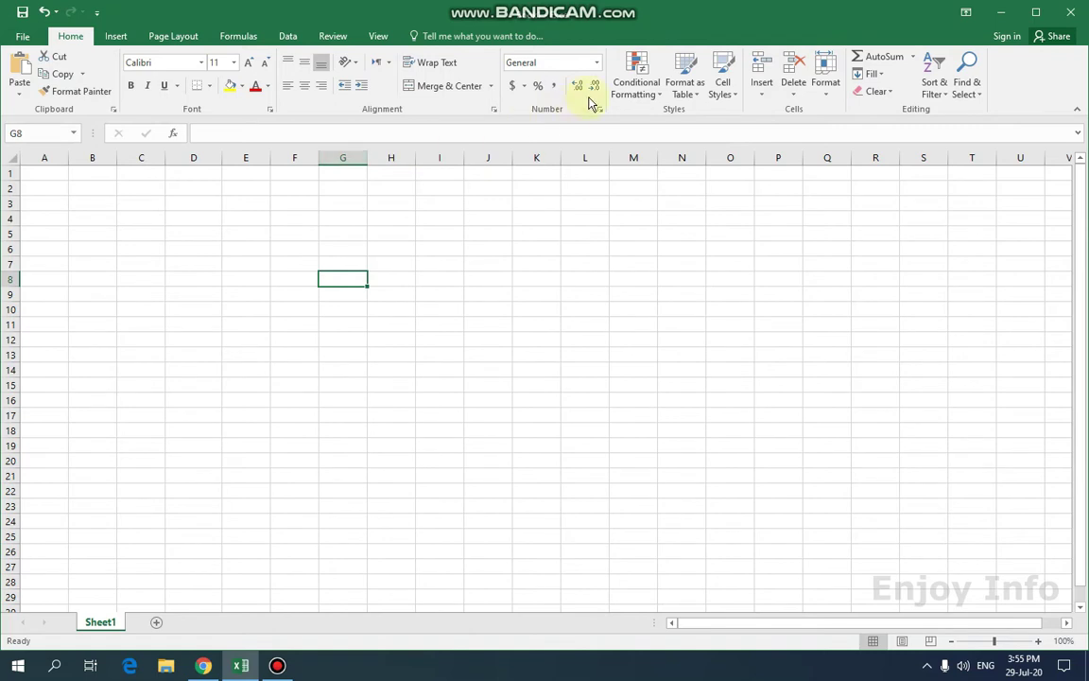
# Step: Enter 4550, 5500, 6500, 7500 and 4850 down cells G1 to G5
pyautogui.click(347, 178)
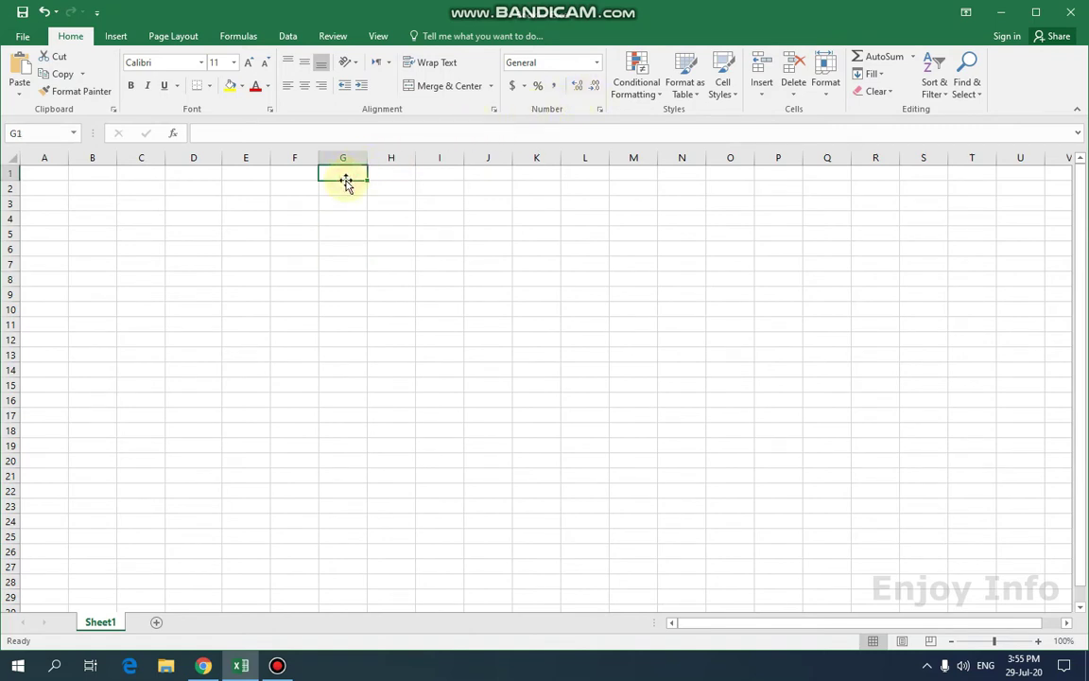
pyautogui.write('4550')
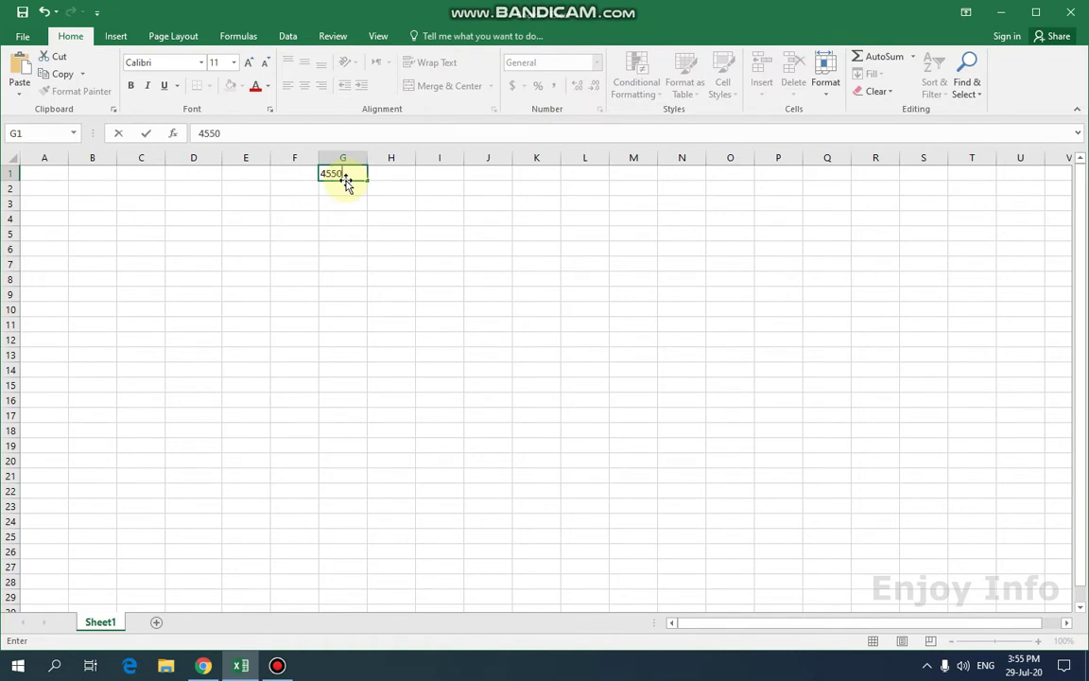
pyautogui.press('Return')
pyautogui.write('5500')
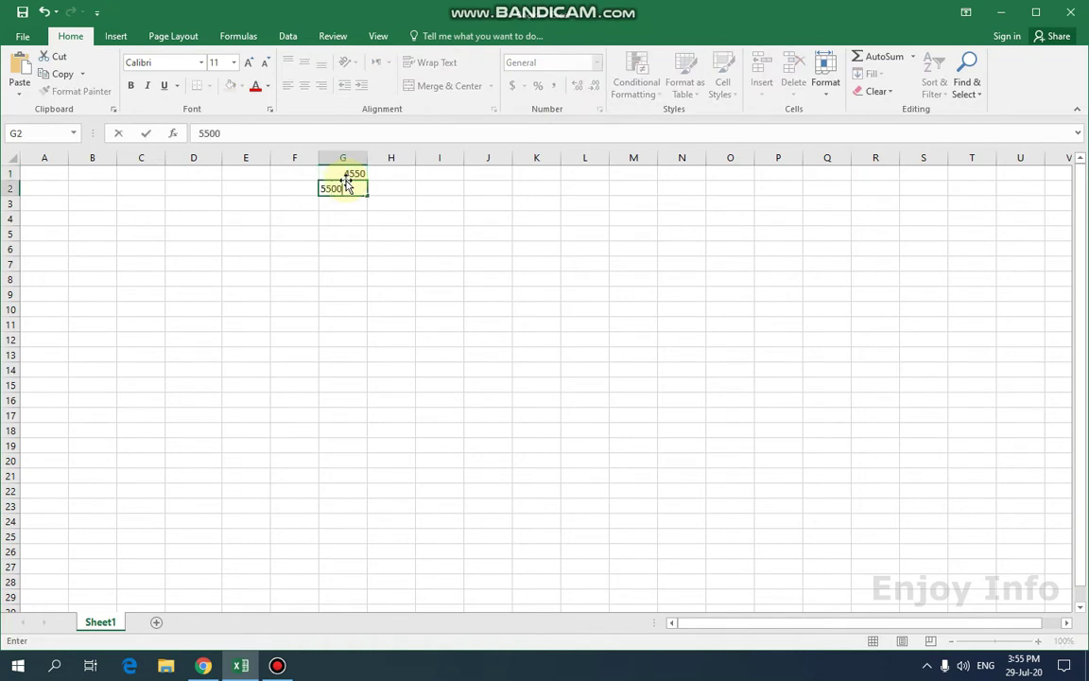
pyautogui.press('Return')
pyautogui.write('6500')
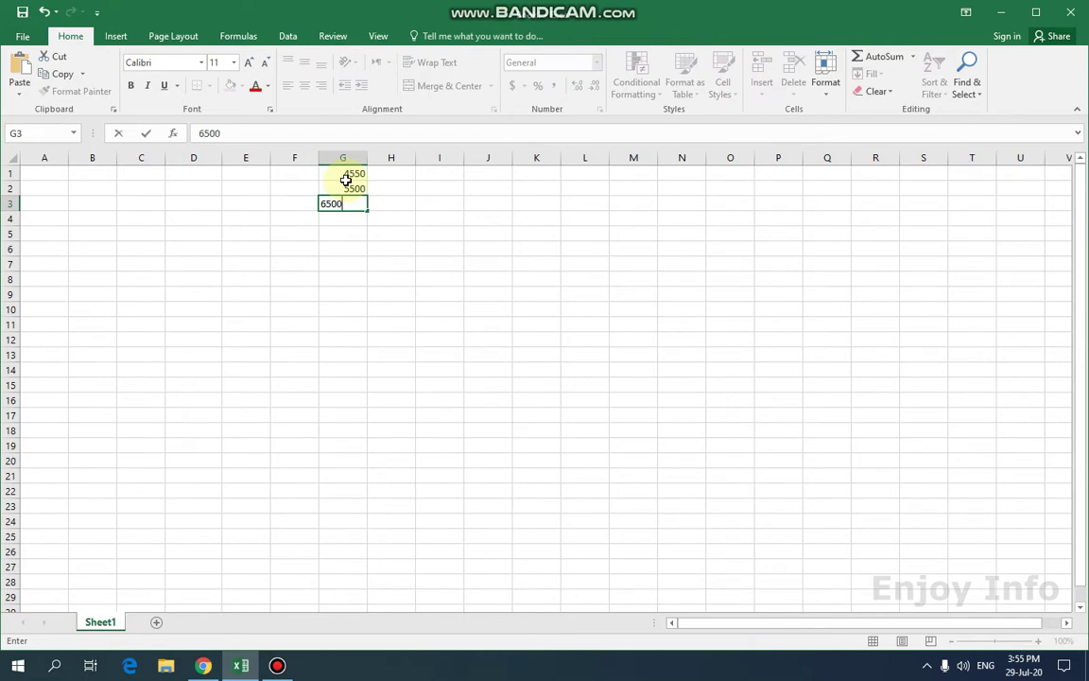
pyautogui.press('Return')
pyautogui.write('7500')
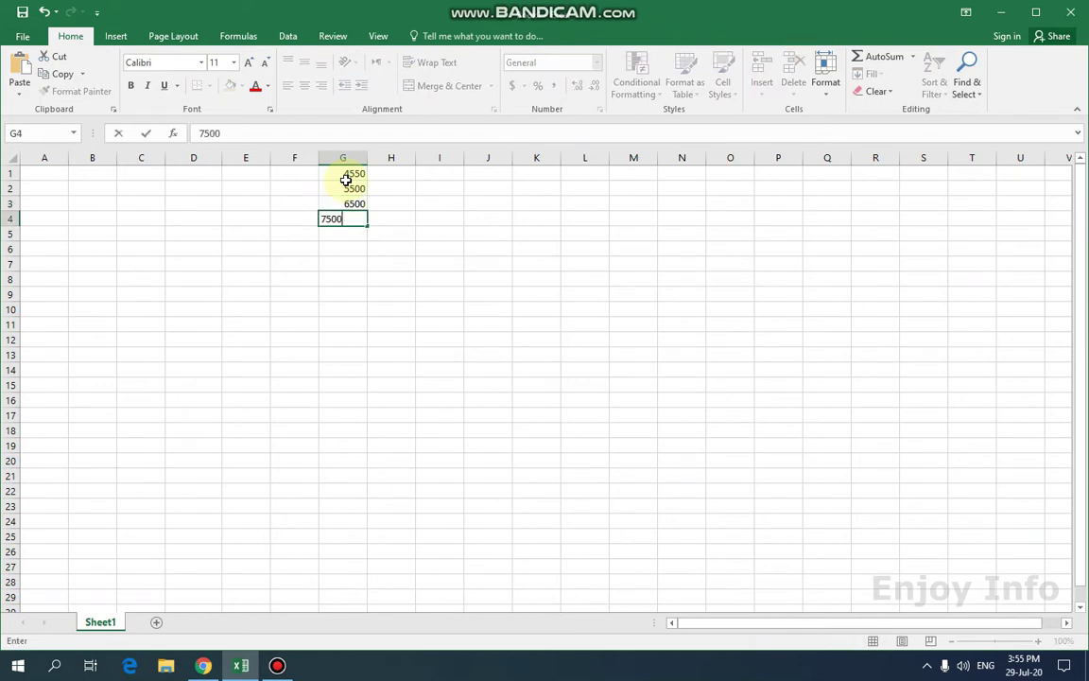
pyautogui.press('Return')
pyautogui.write('4850')
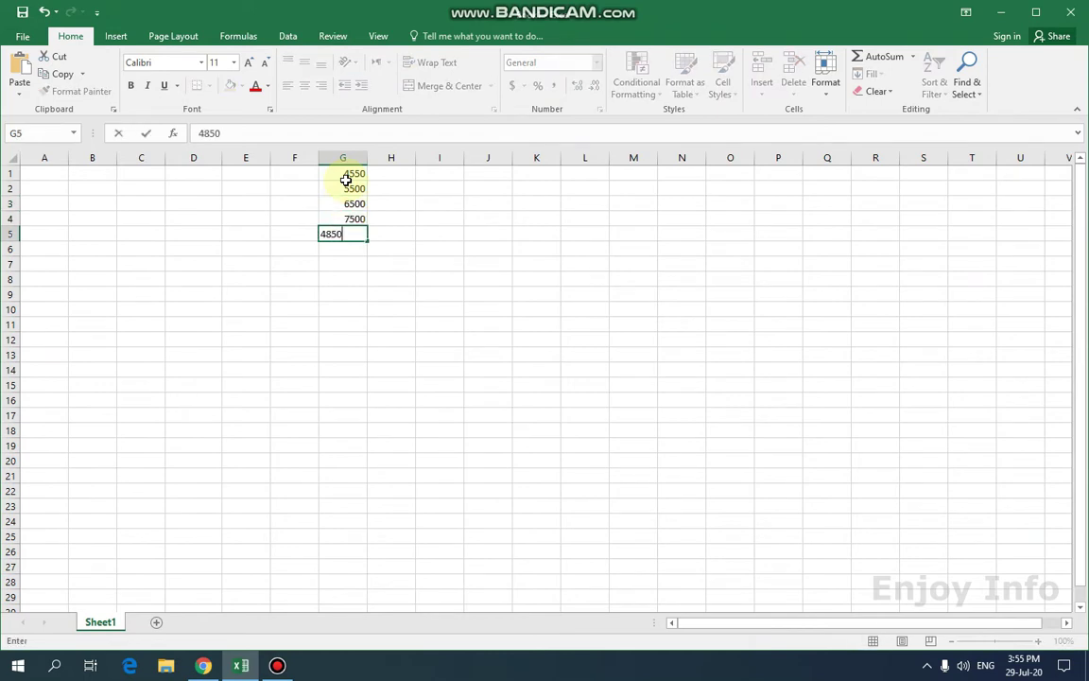
pyautogui.press('Return')
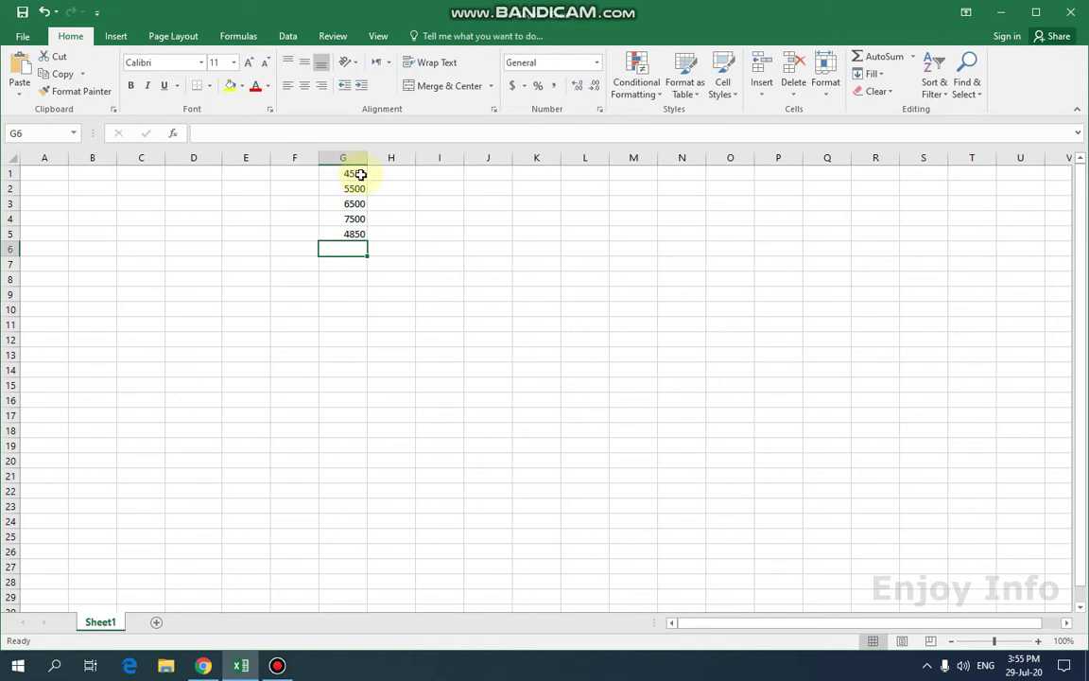
# Step: Apply Comma Style to column G so it shows 4,550.00 through 4,850.00
pyautogui.click(358, 174)
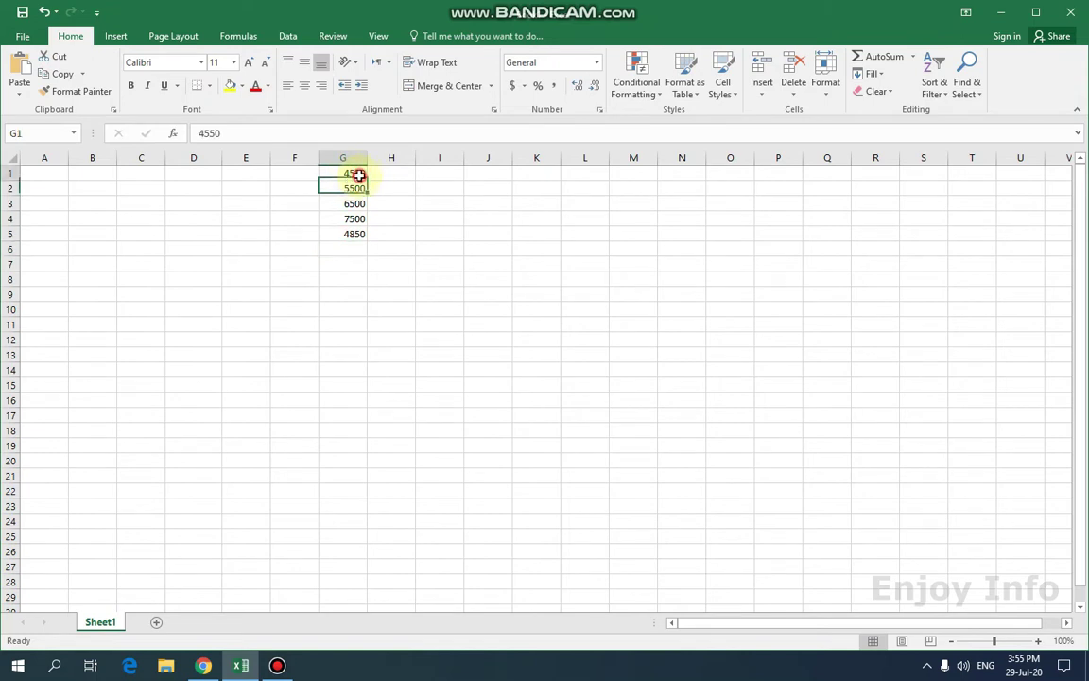
pyautogui.click(351, 157)
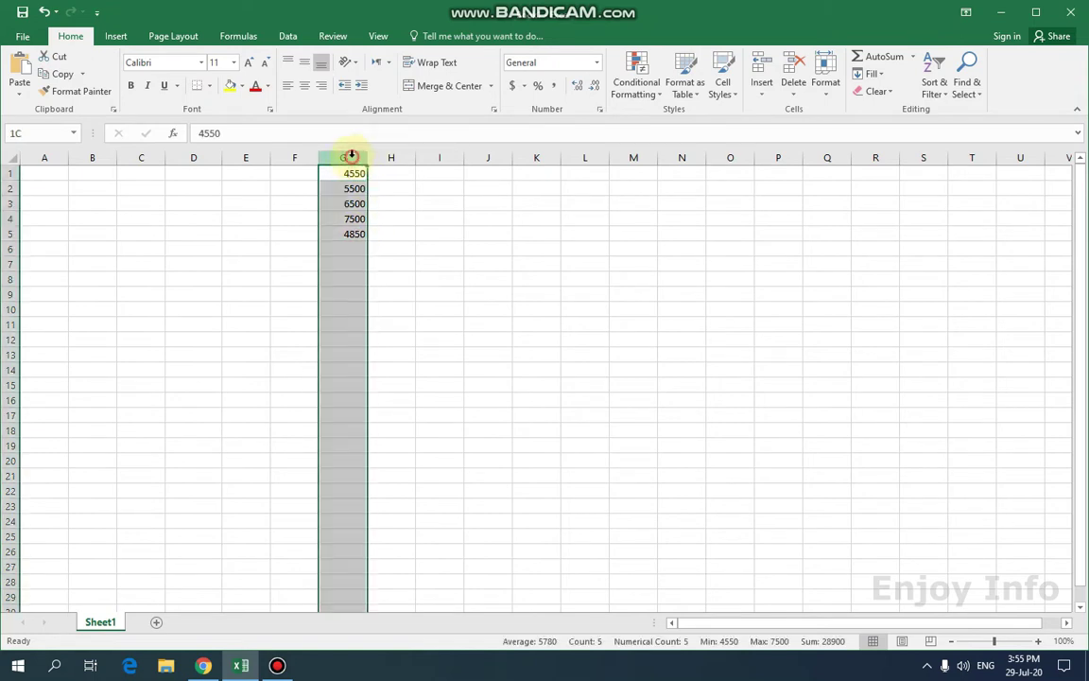
pyautogui.click(387, 217)
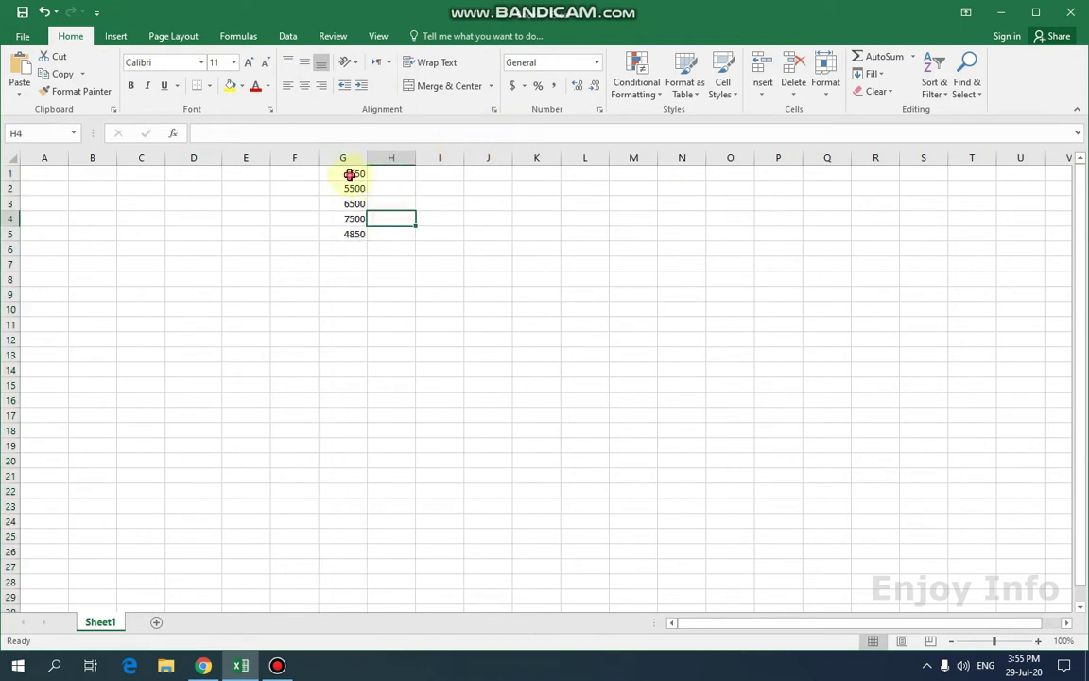
pyautogui.moveTo(352, 173); pyautogui.dragTo(352, 234)
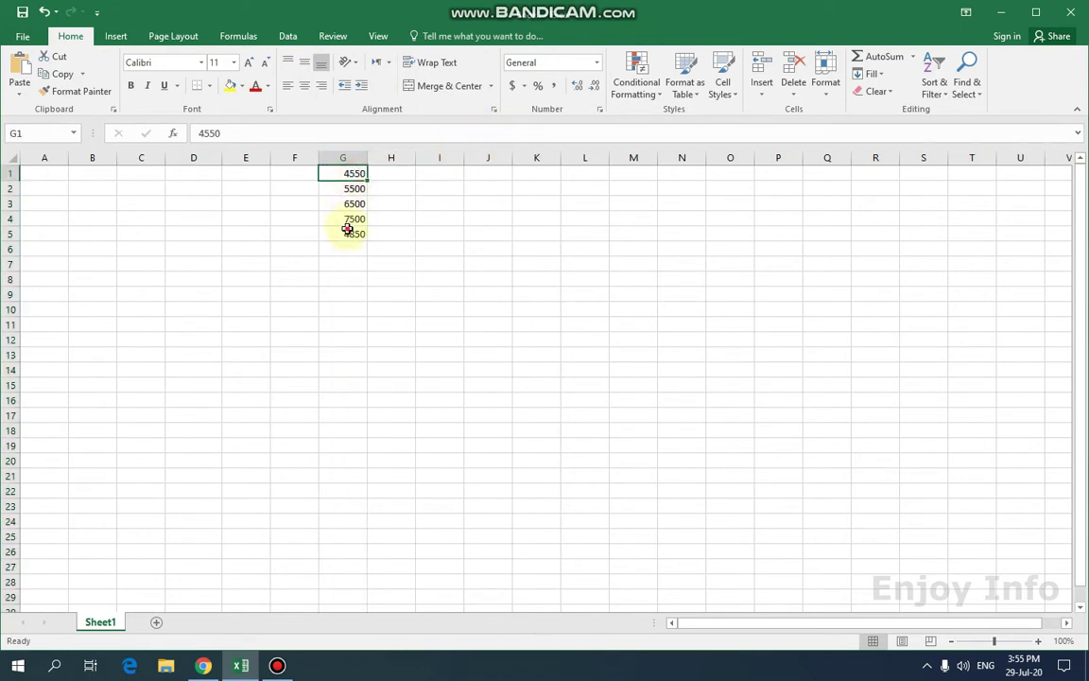
pyautogui.click(357, 151)
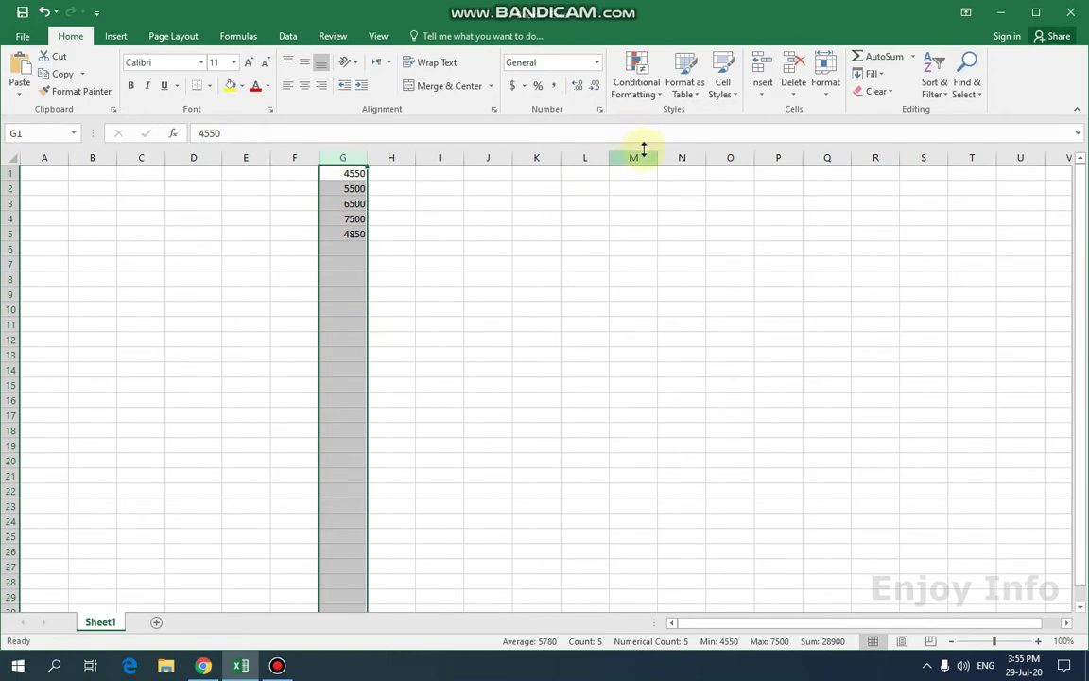
pyautogui.click(555, 86)
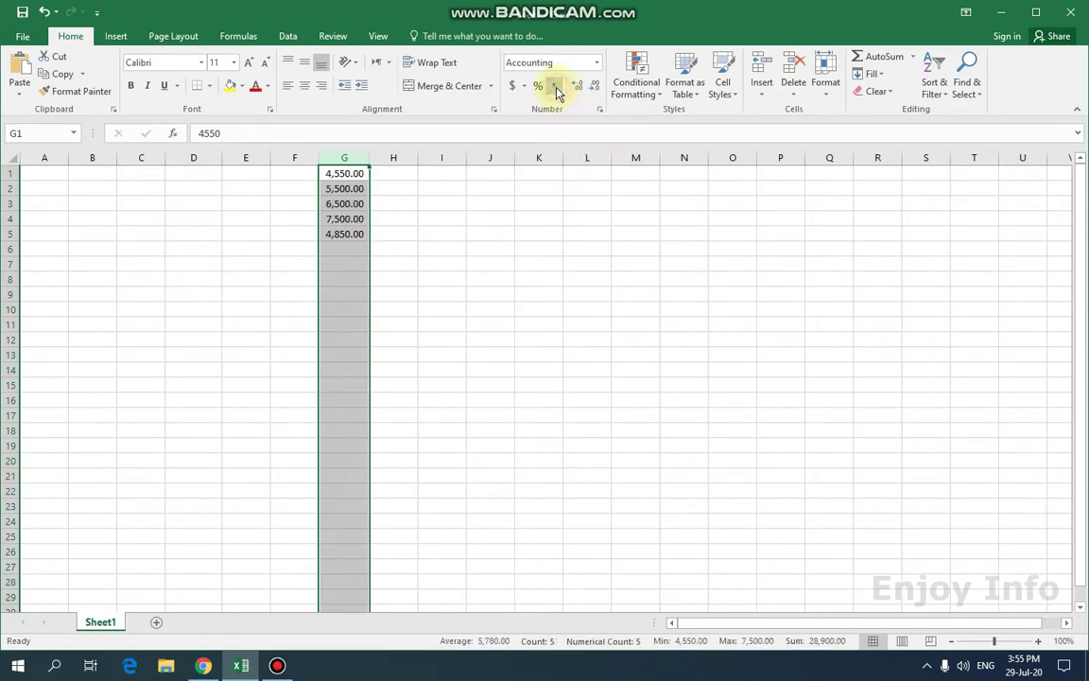
pyautogui.click(440, 248)
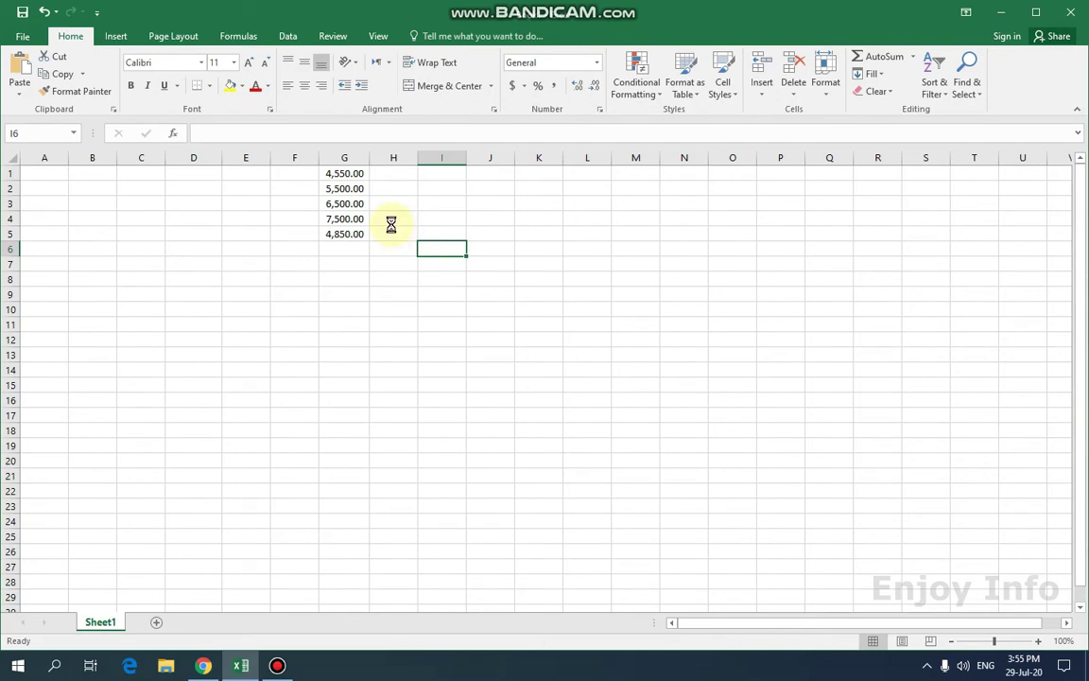
# Step: Zoom in and remove both decimals from column G, leaving 4,550 through 4,850
pyautogui.scroll(5, 390, 223)
pyautogui.click(739, 624)
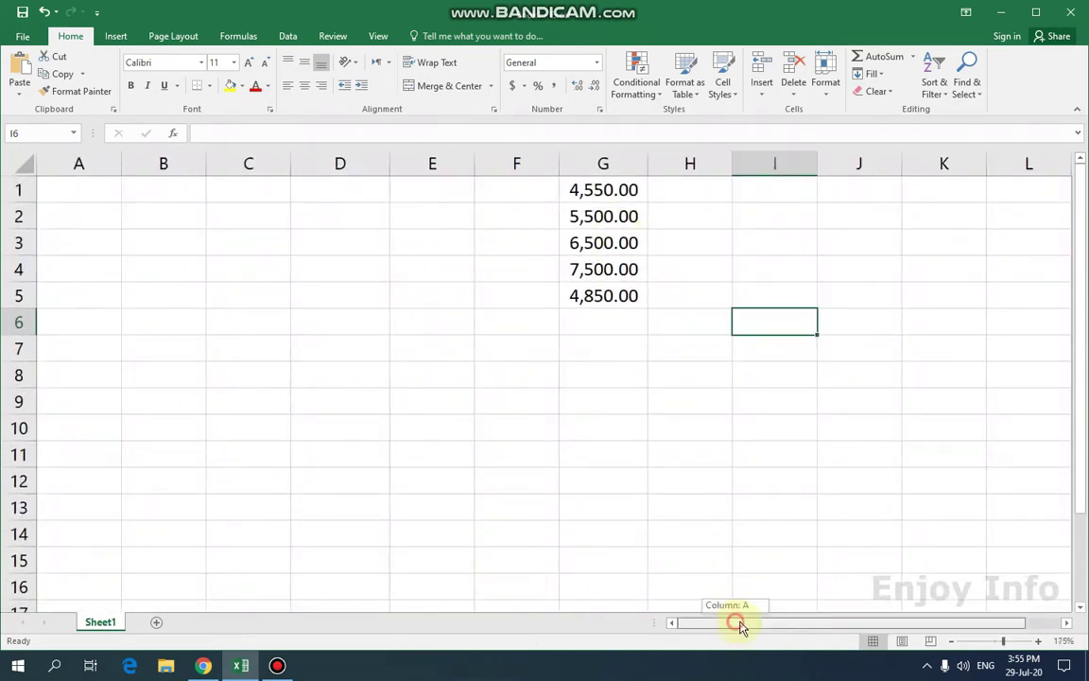
pyautogui.moveTo(742, 627); pyautogui.dragTo(797, 625)
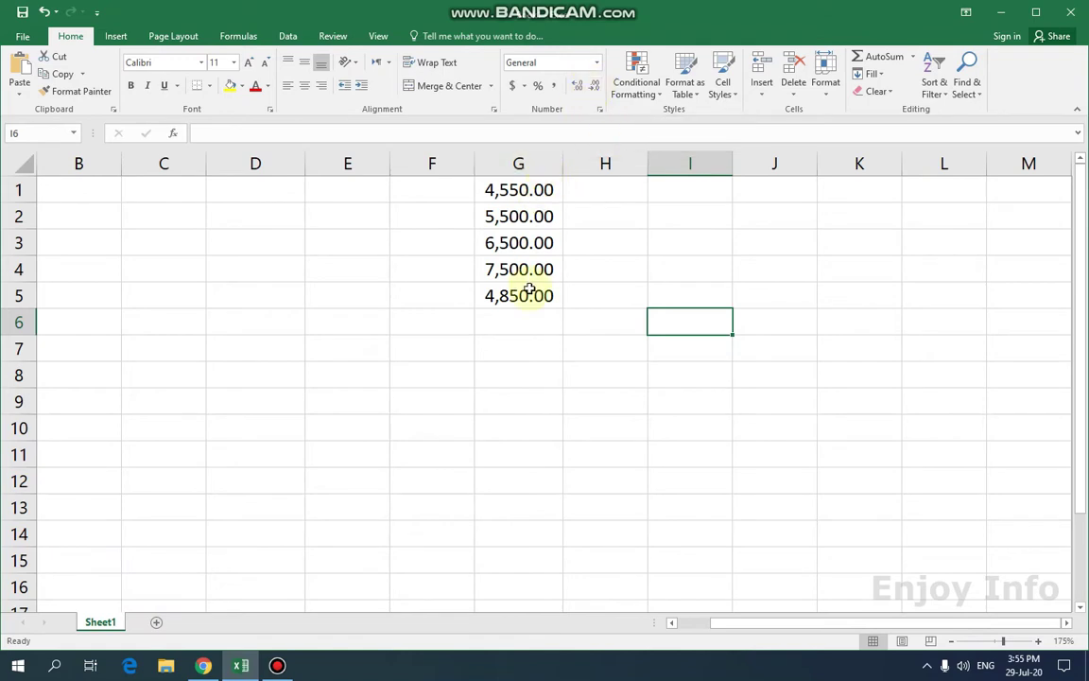
pyautogui.click(537, 167)
pyautogui.click(599, 87)
pyautogui.click(600, 87)
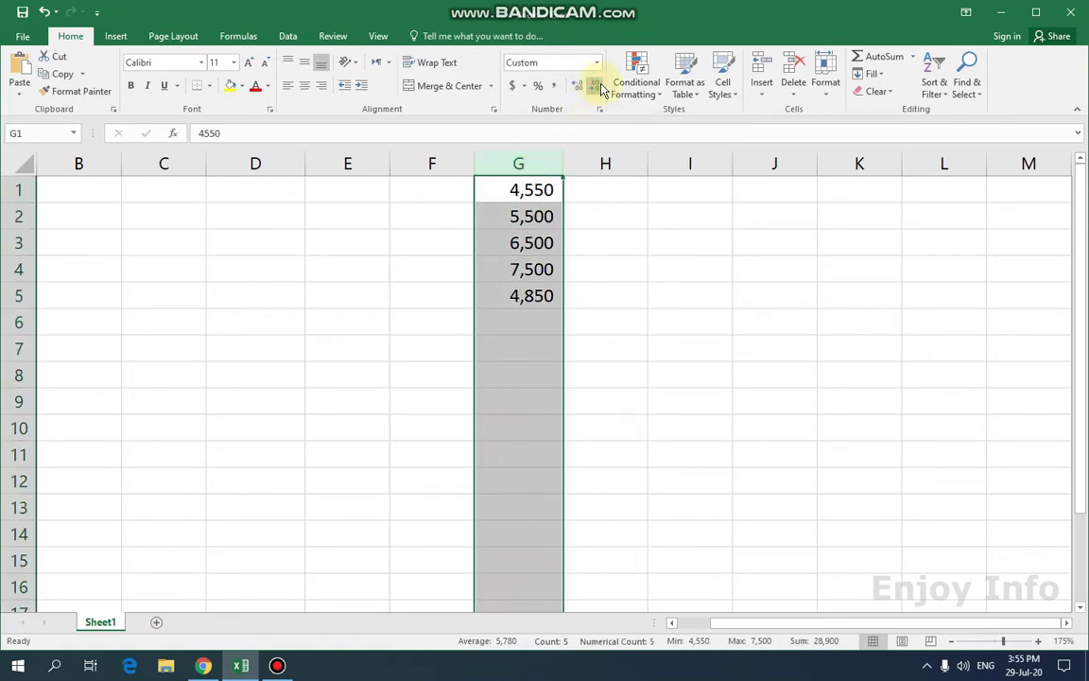
pyautogui.click(610, 232)
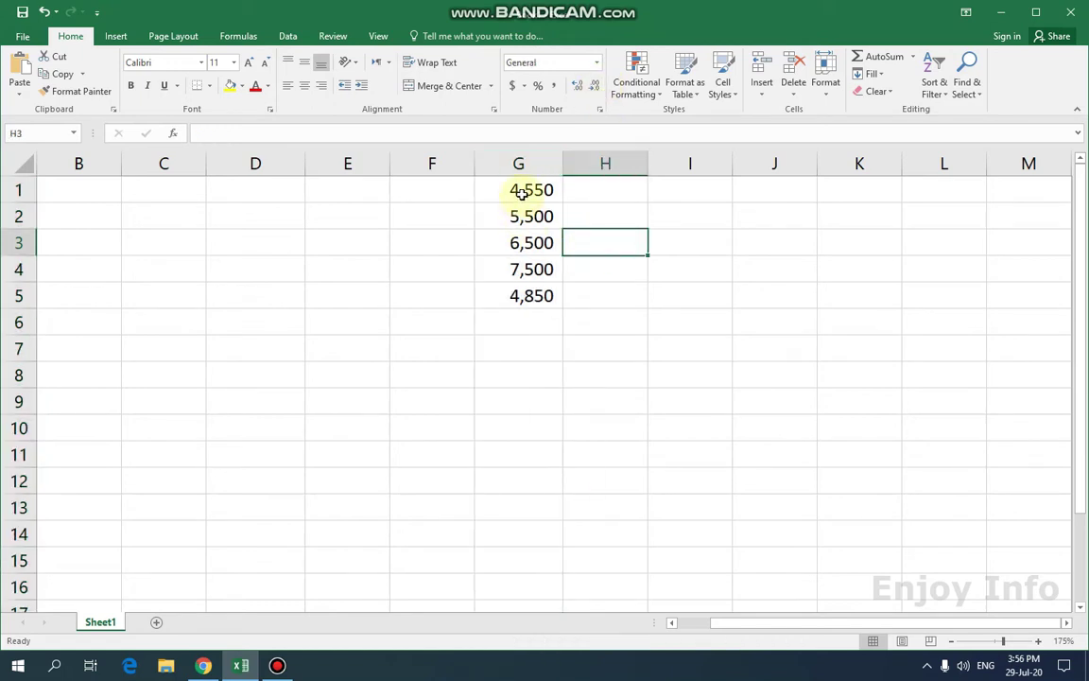
pyautogui.click(544, 300)
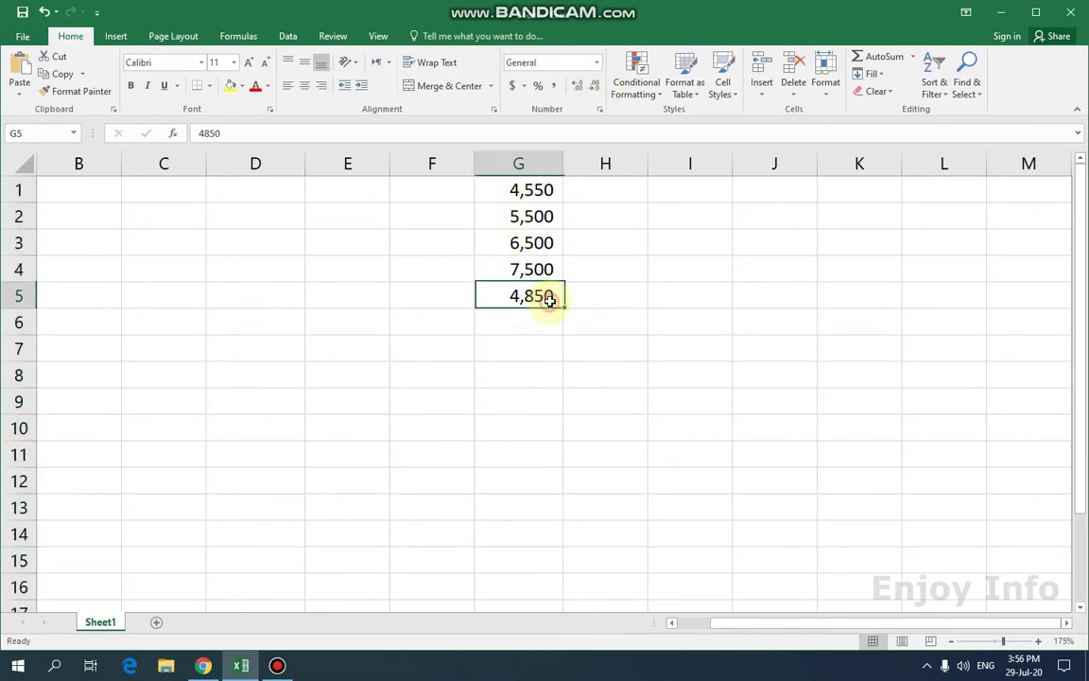
# Step: Enter 4500, 6500, 4501, 6591 and 1420 into cells H1 to H5
pyautogui.click(601, 190)
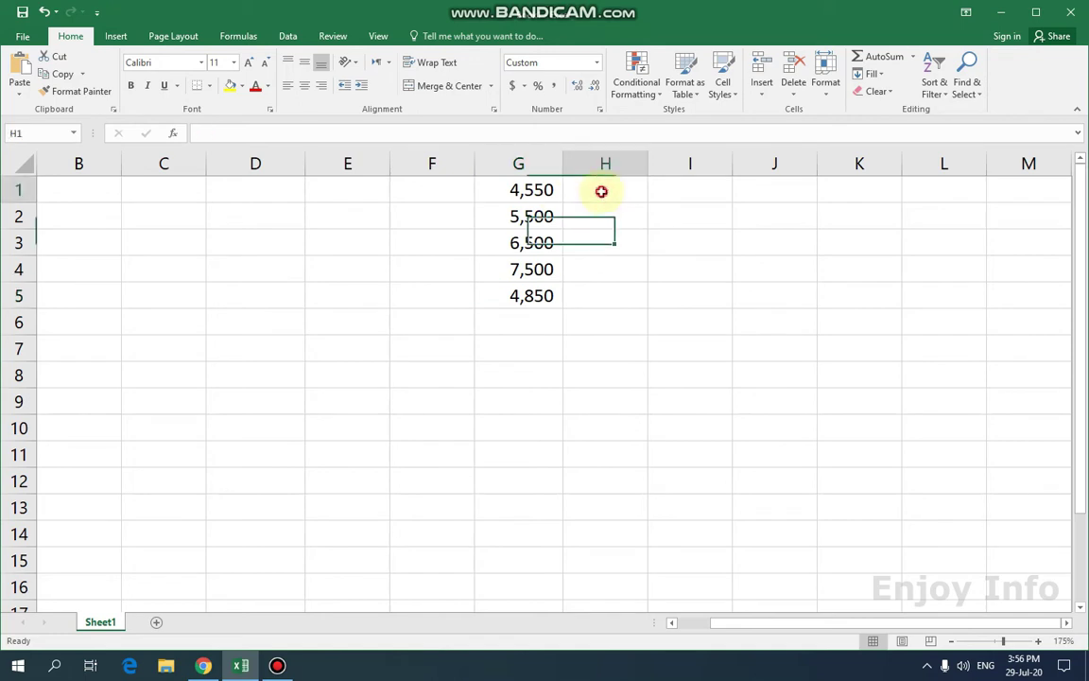
pyautogui.write('450')
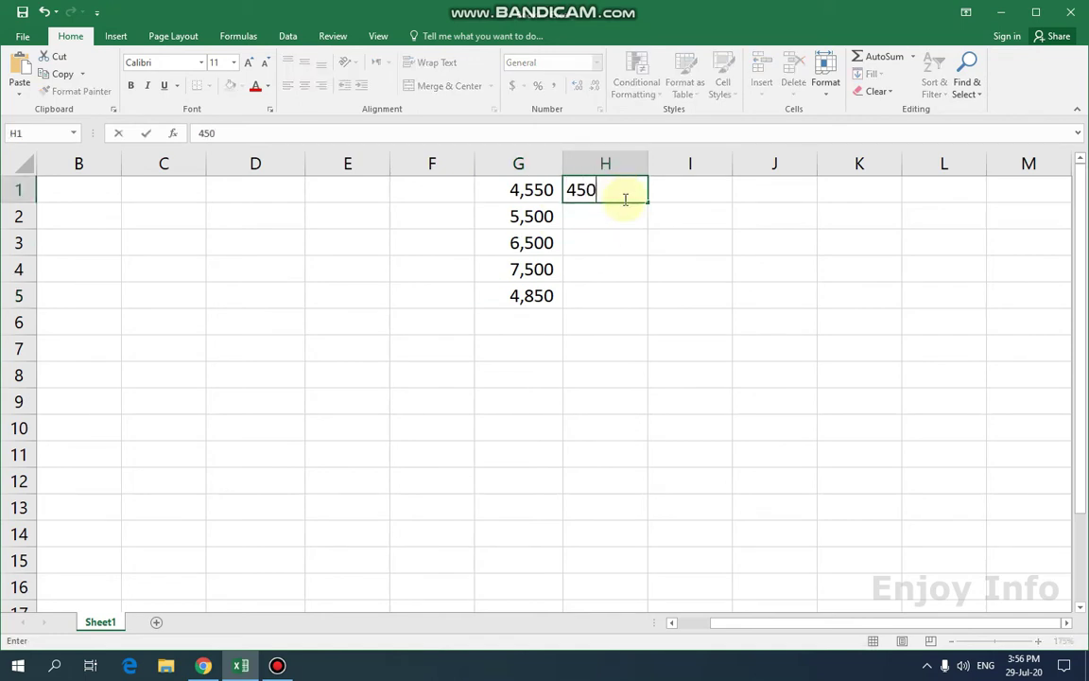
pyautogui.write('0')
pyautogui.press('Return')
pyautogui.write('65')
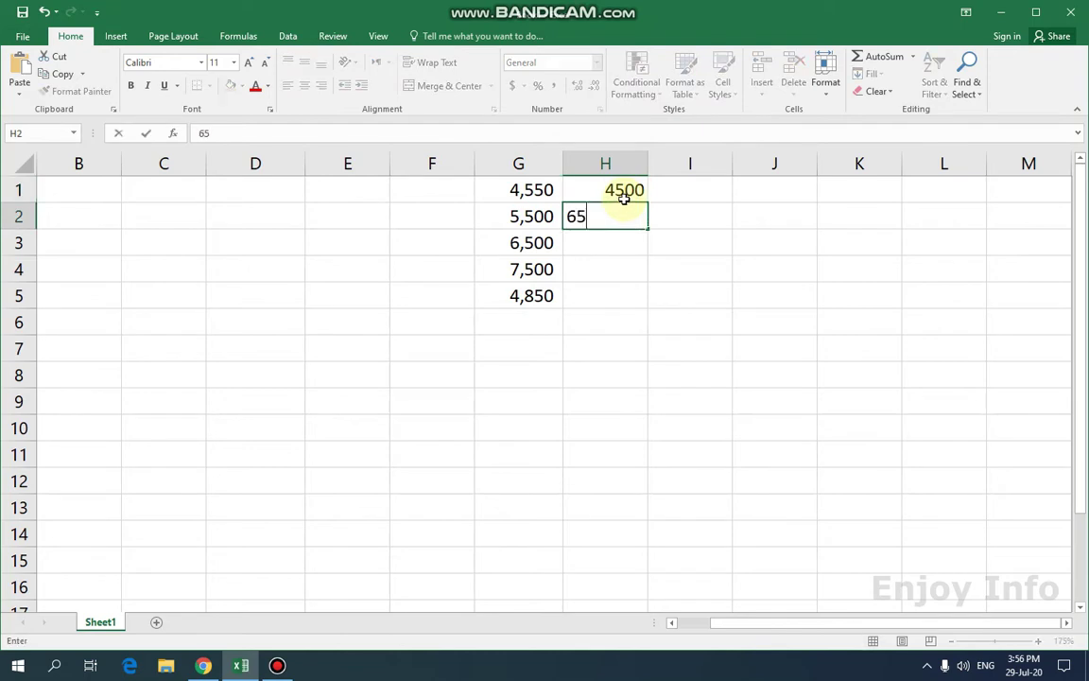
pyautogui.write('00')
pyautogui.press('Return')
pyautogui.write('4501')
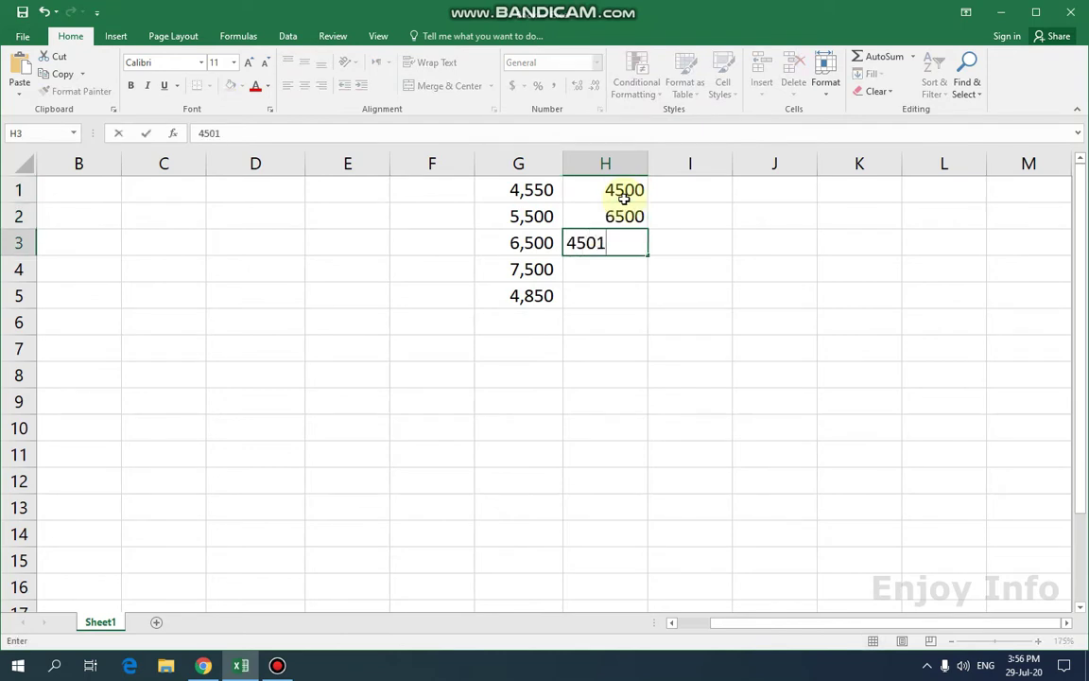
pyautogui.press('Return')
pyautogui.write('6')
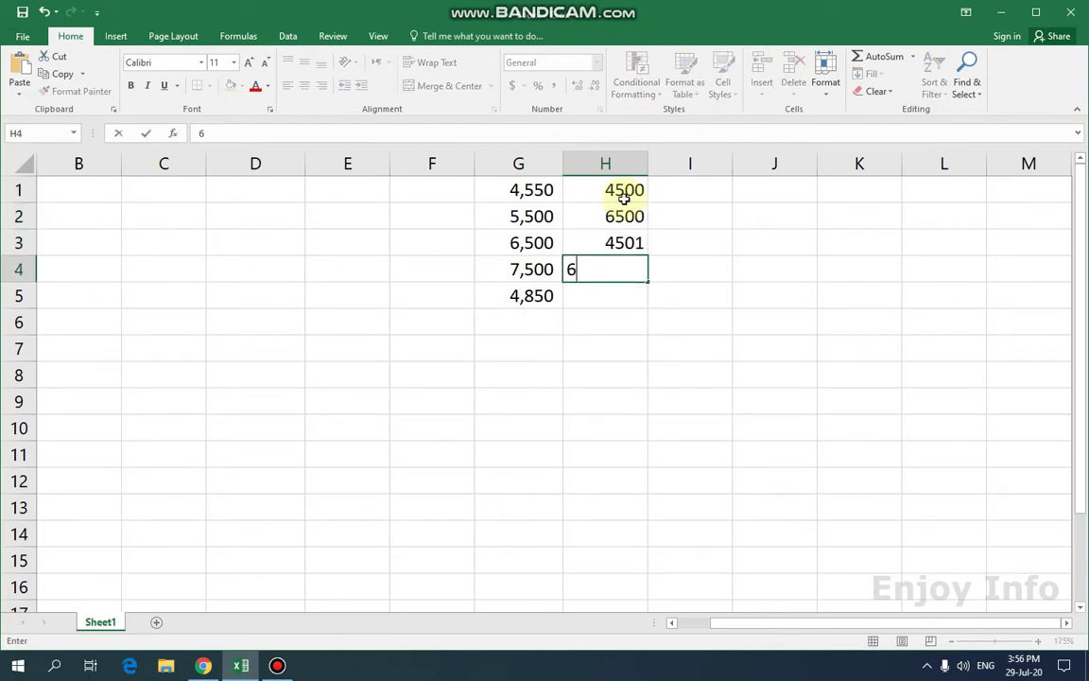
pyautogui.write('591')
pyautogui.press('Return')
pyautogui.write('1')
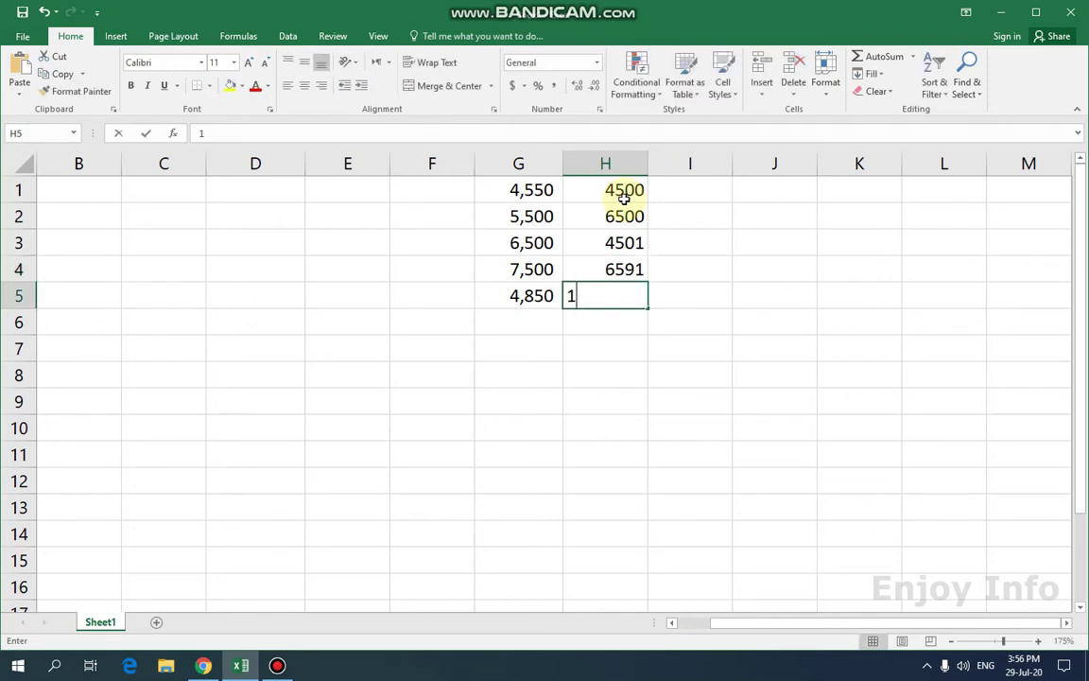
pyautogui.write('420')
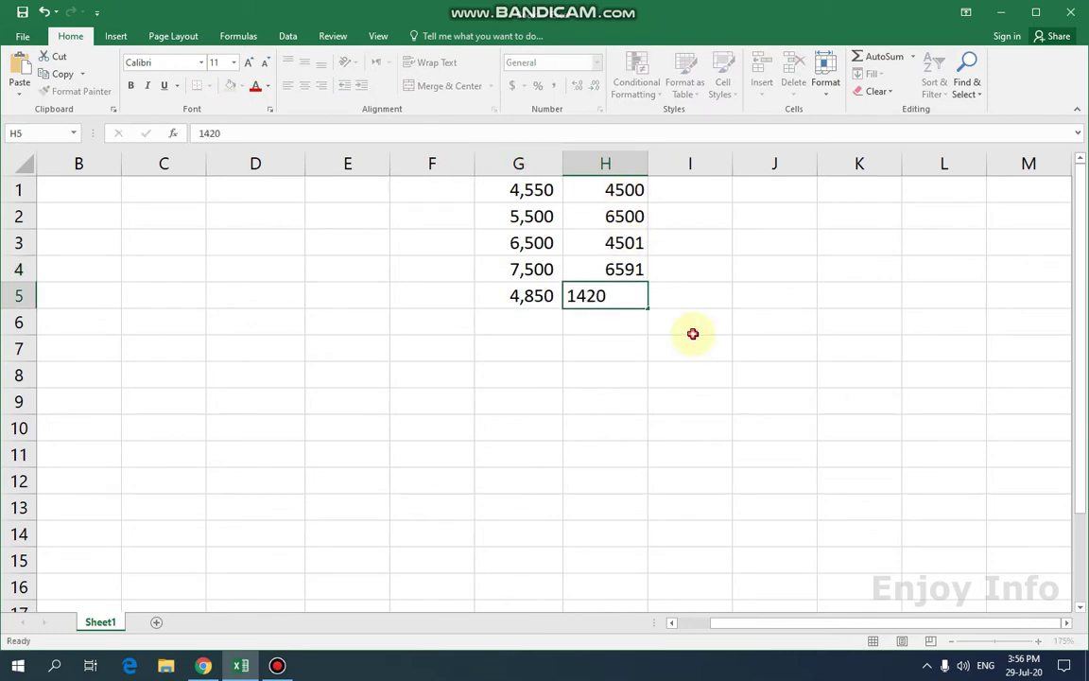
pyautogui.click(667, 330)
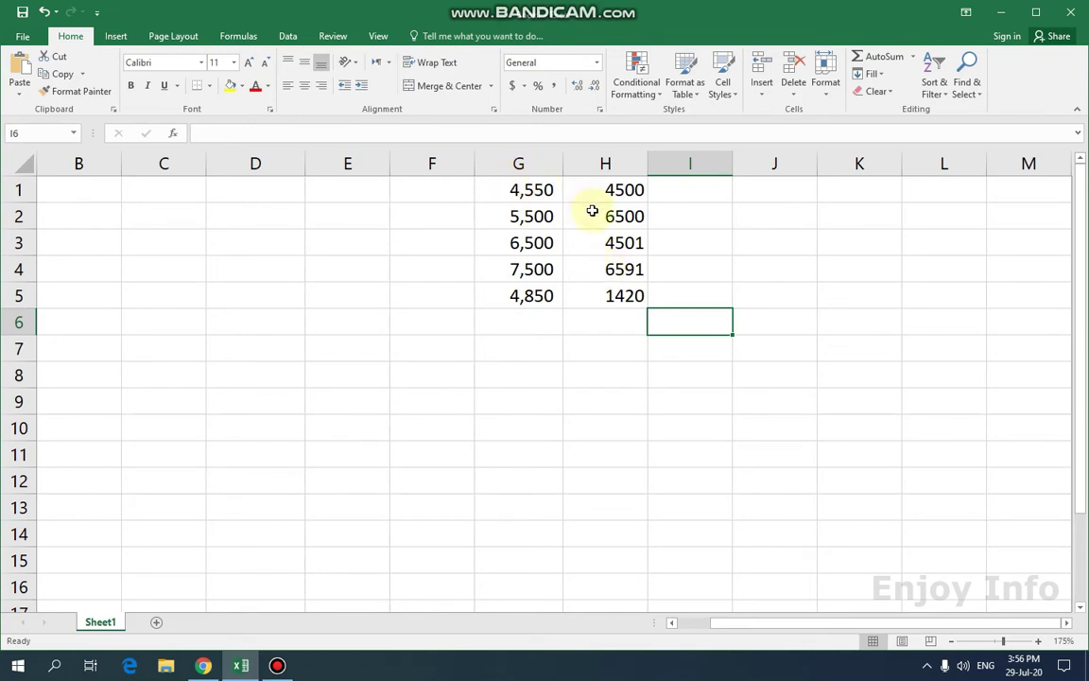
# Step: Apply Comma Style to H5 so it reads 1,420.00
pyautogui.click(596, 190)
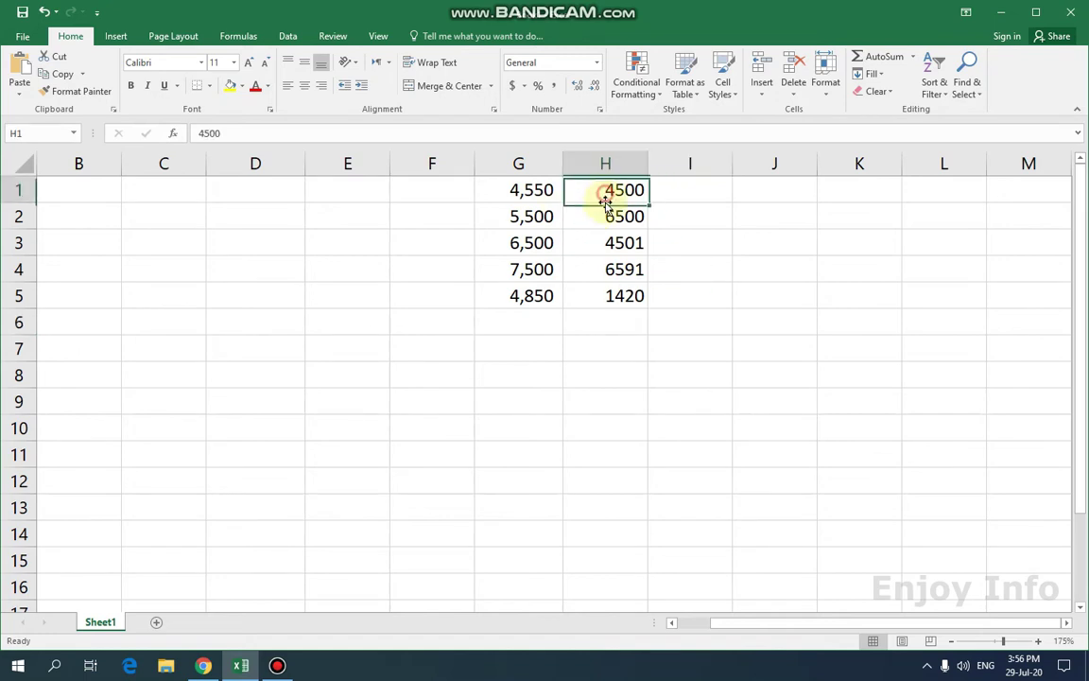
pyautogui.click(612, 300)
pyautogui.click(553, 87)
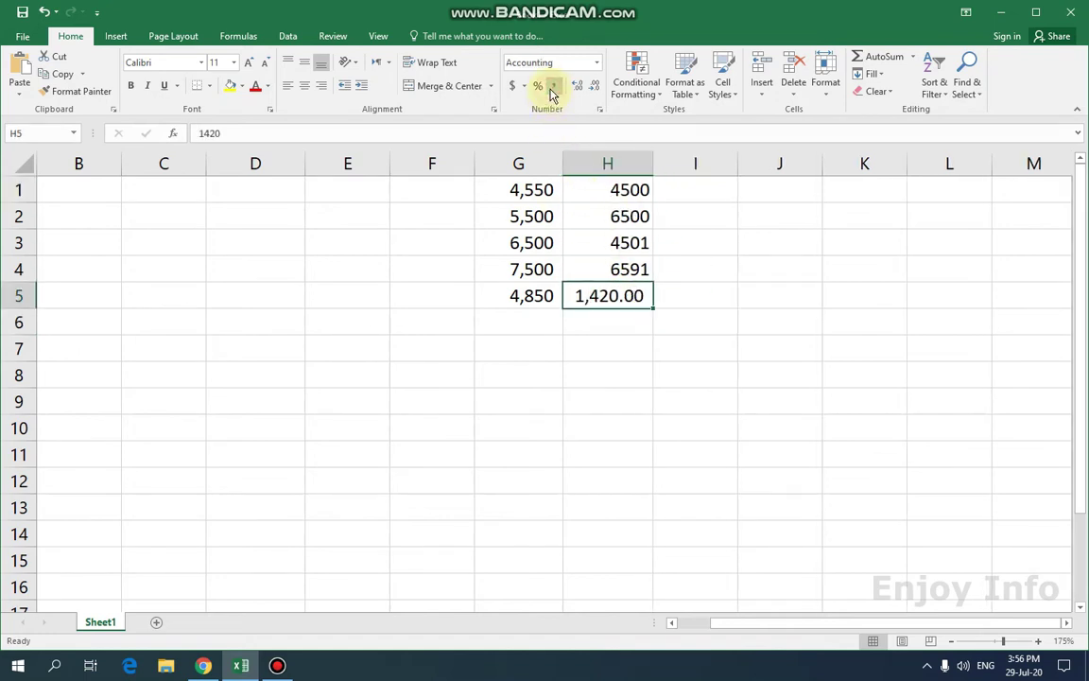
pyautogui.click(751, 264)
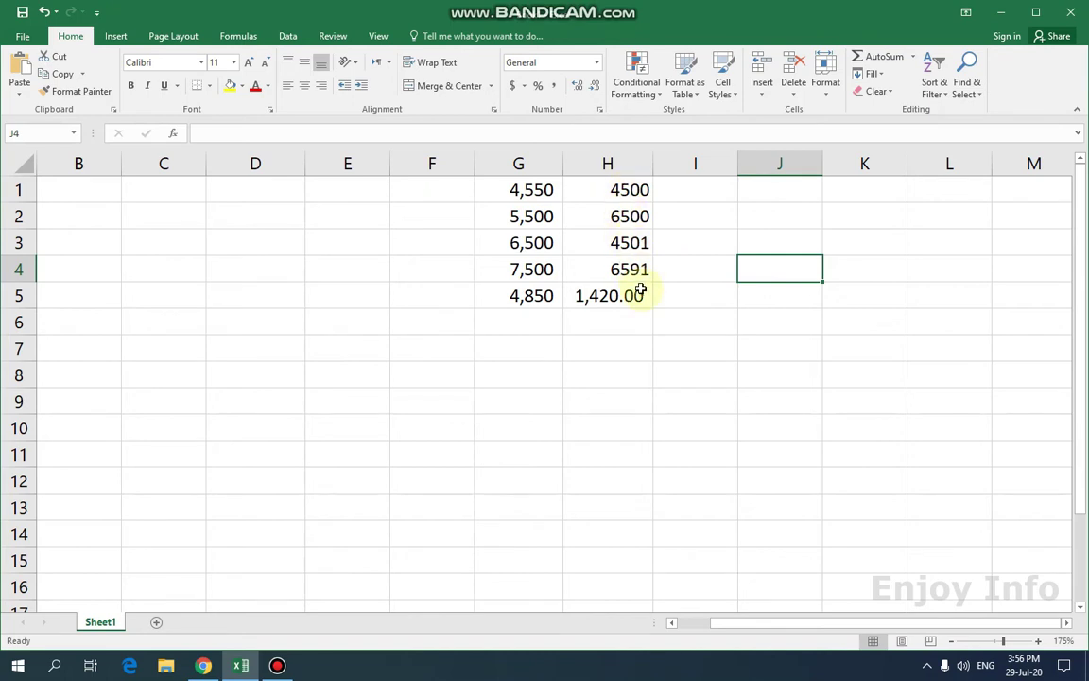
# Step: Select H1 and H2, then bring up the sheet's print preview with Ctrl+P
pyautogui.click(616, 190)
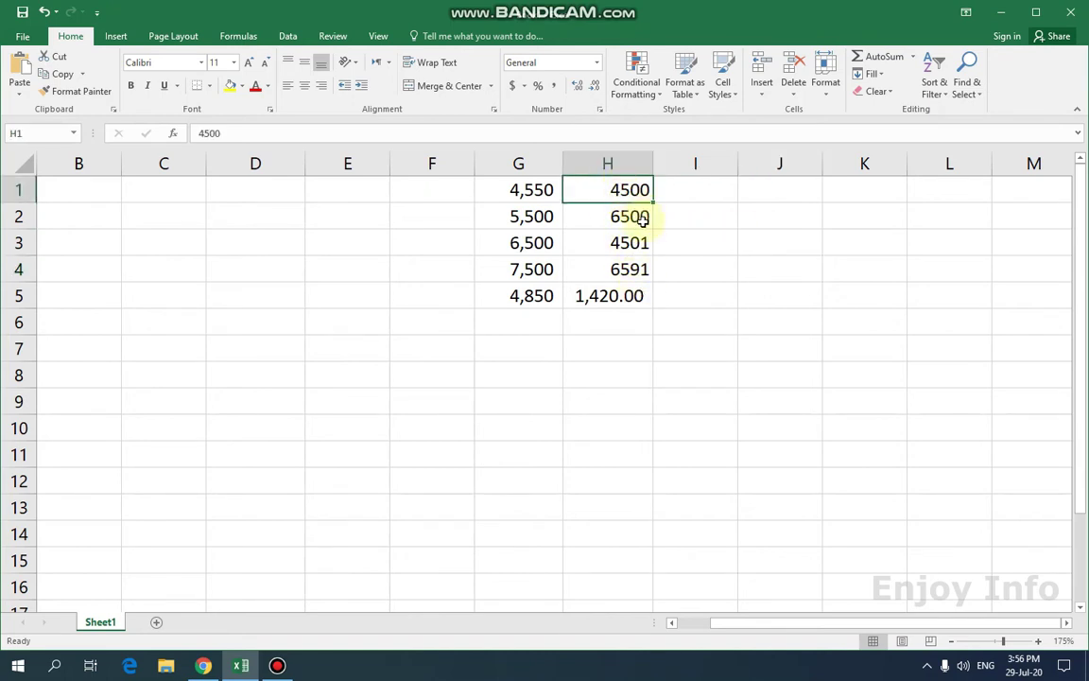
pyautogui.click(643, 218)
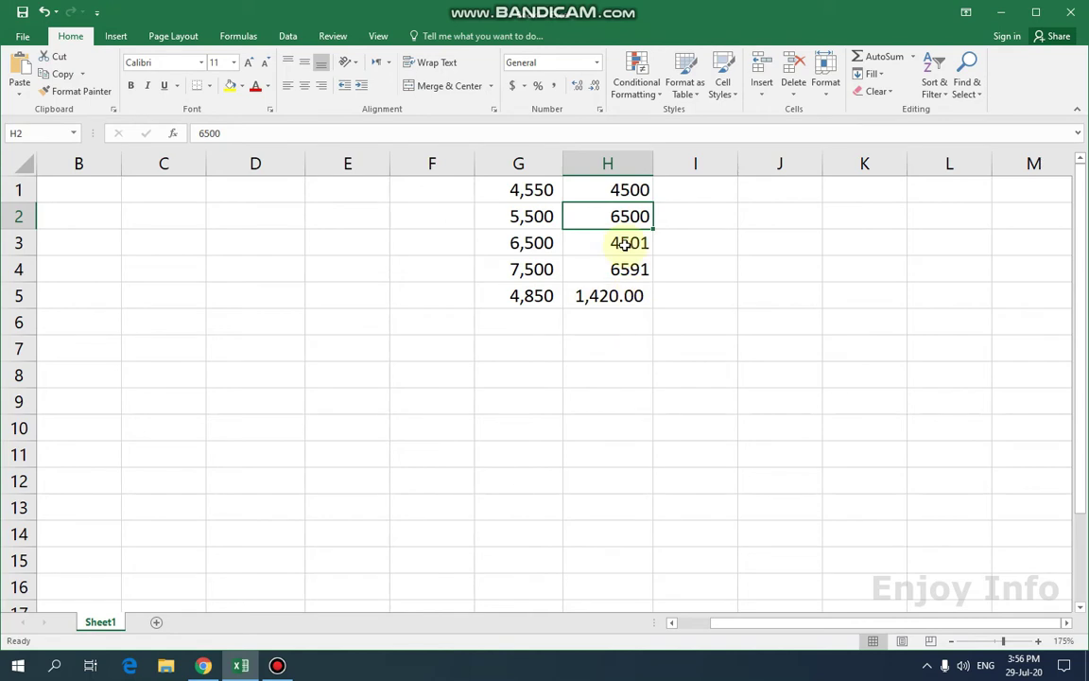
pyautogui.hotkey('ctrl', 'p')
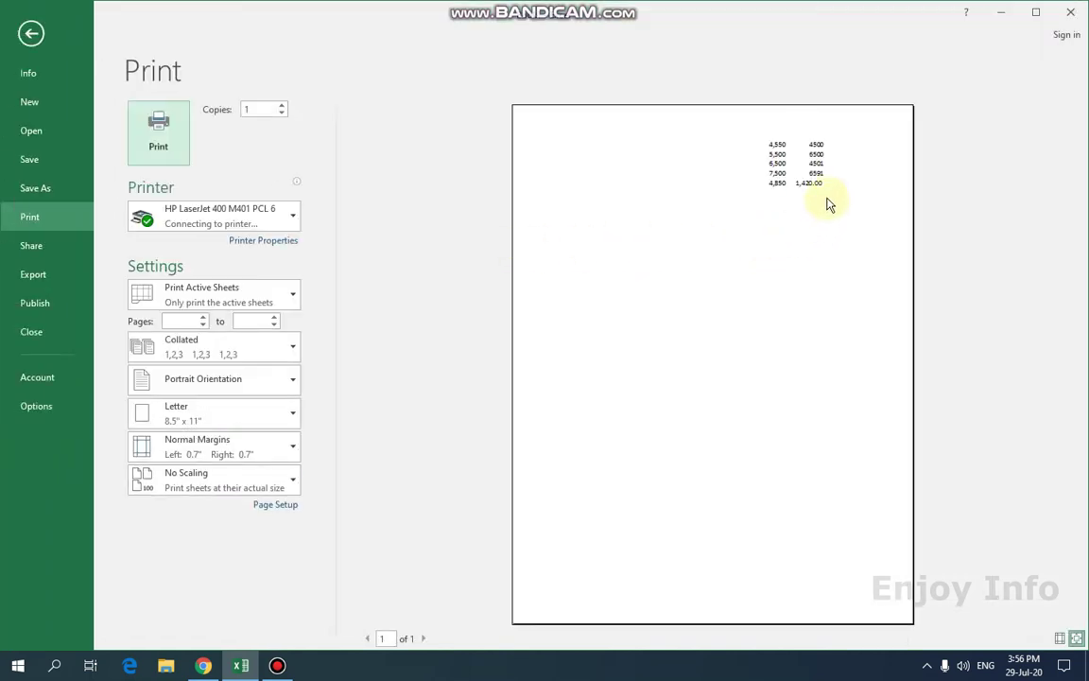
# Step: Leave the print preview and return to the worksheet
pyautogui.click(30, 35)
pyautogui.click(430, 241)
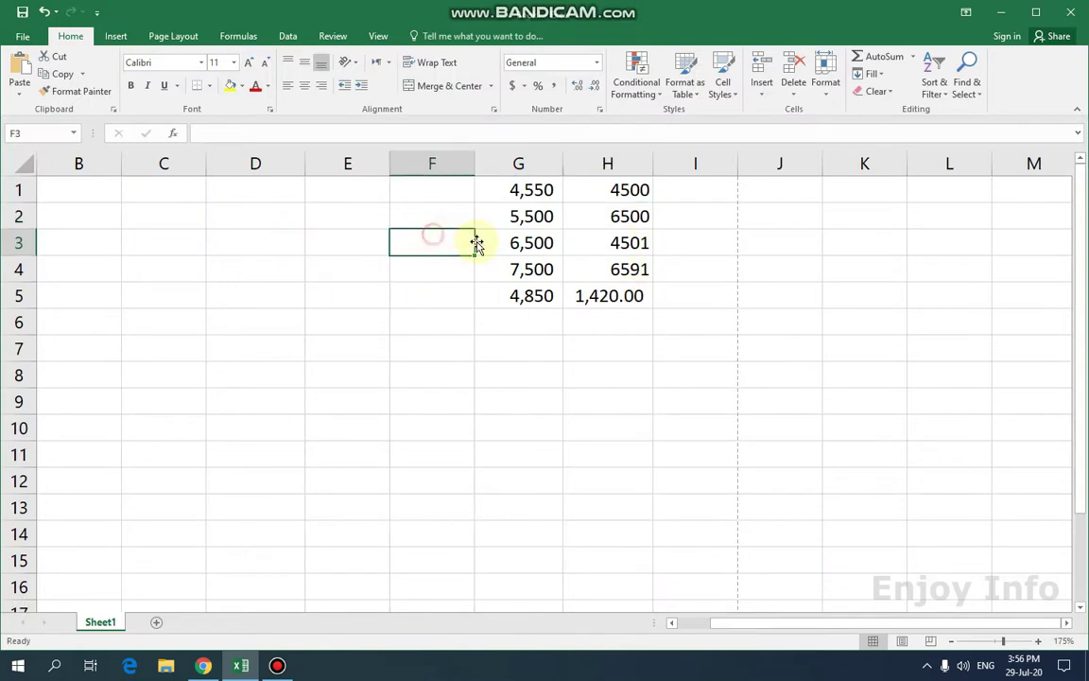
pyautogui.click(634, 192)
pyautogui.click(624, 296)
# Step: Reduce column H to zero decimal places so H5 shows 1420
pyautogui.click(629, 163)
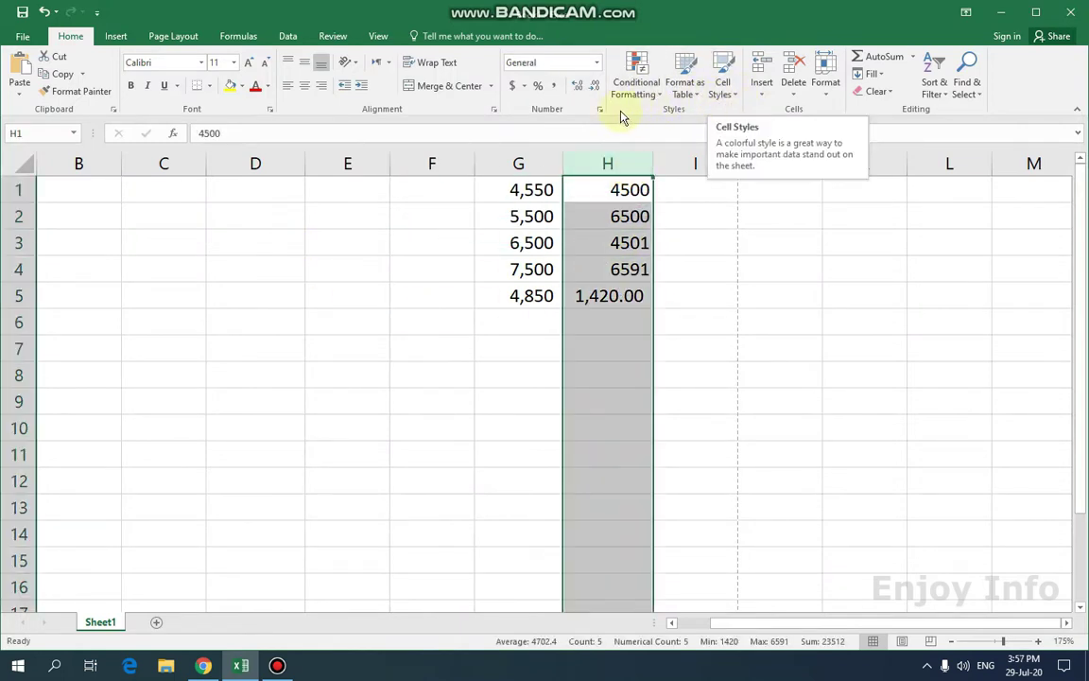
pyautogui.click(594, 90)
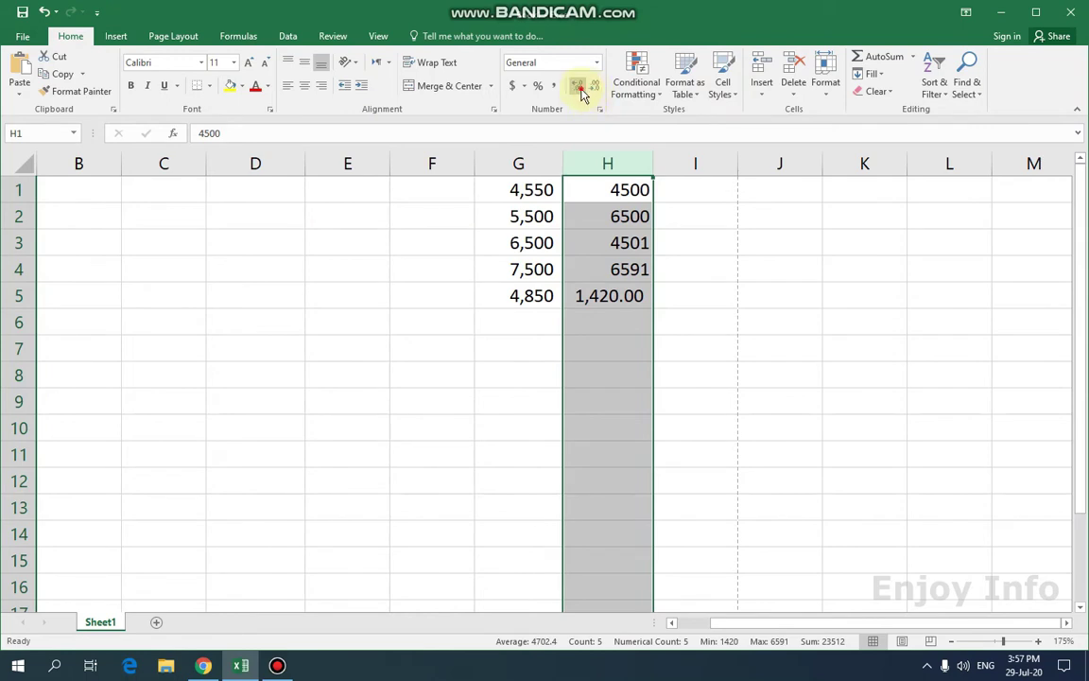
pyautogui.click(594, 90)
pyautogui.click(594, 90)
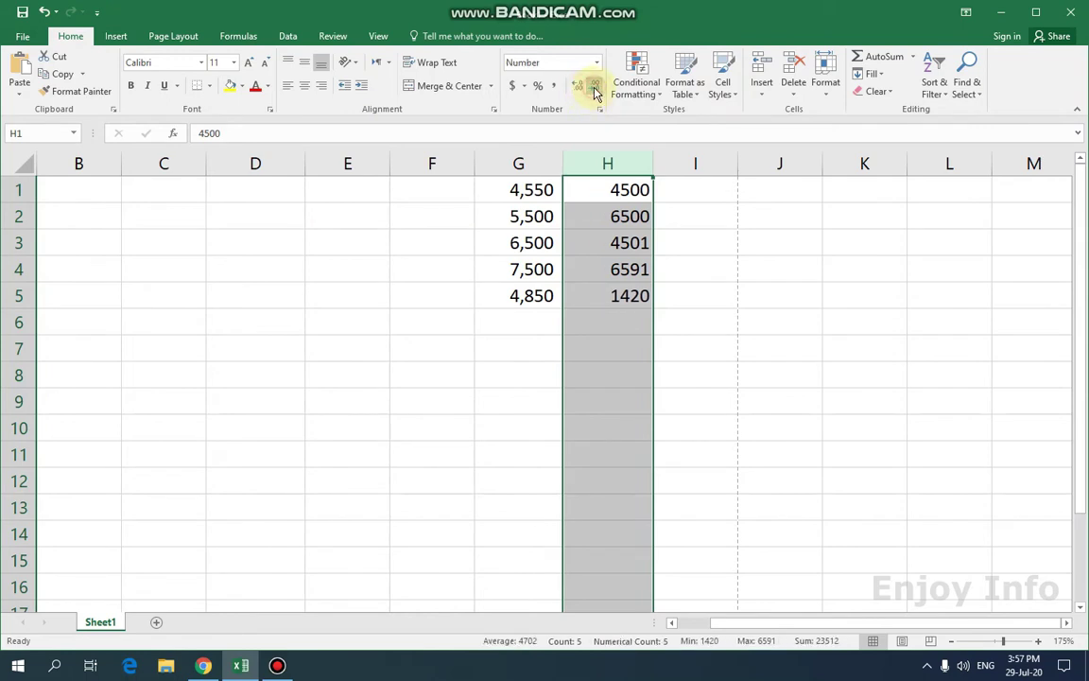
pyautogui.click(578, 87)
pyautogui.click(595, 88)
pyautogui.click(705, 250)
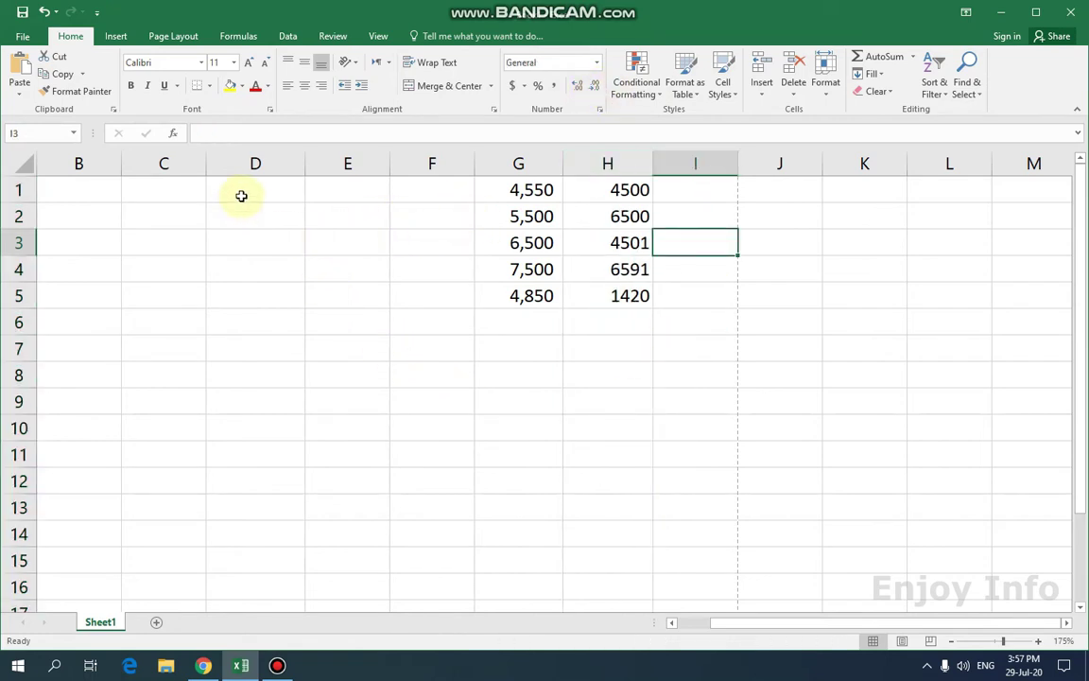
# Step: Zoom the sheet out, then open and dismiss the taskbar's date-and-time shortcut menu
pyautogui.keyDown('ctrl'); pyautogui.scroll(-2, 356, 273); pyautogui.keyUp('ctrl')
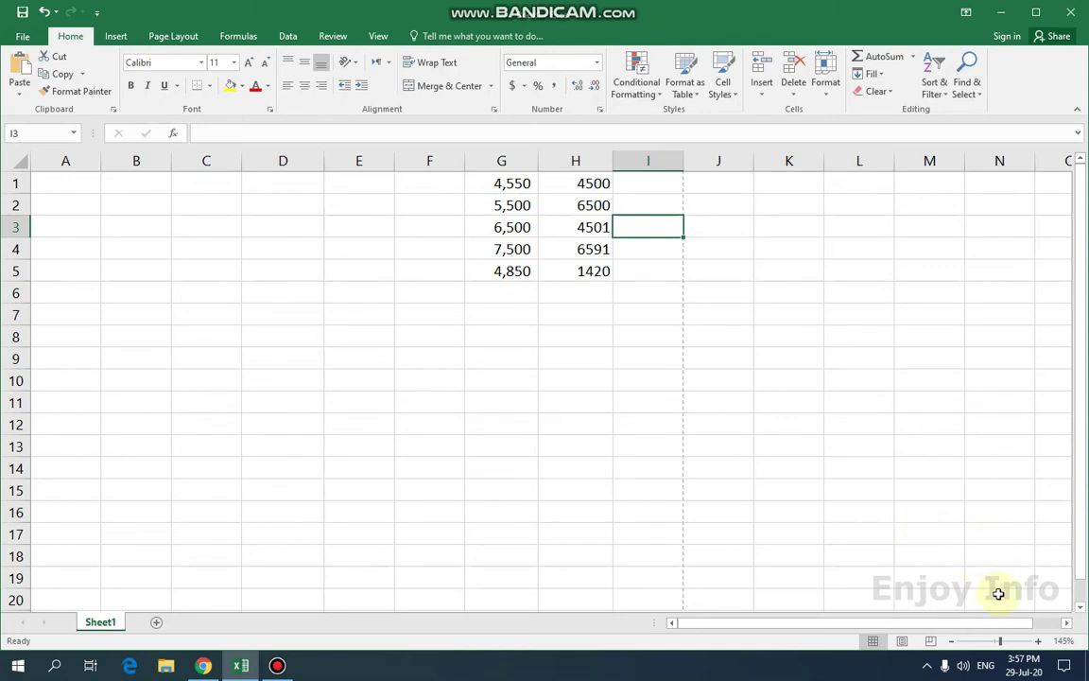
pyautogui.rightClick(1020, 675)
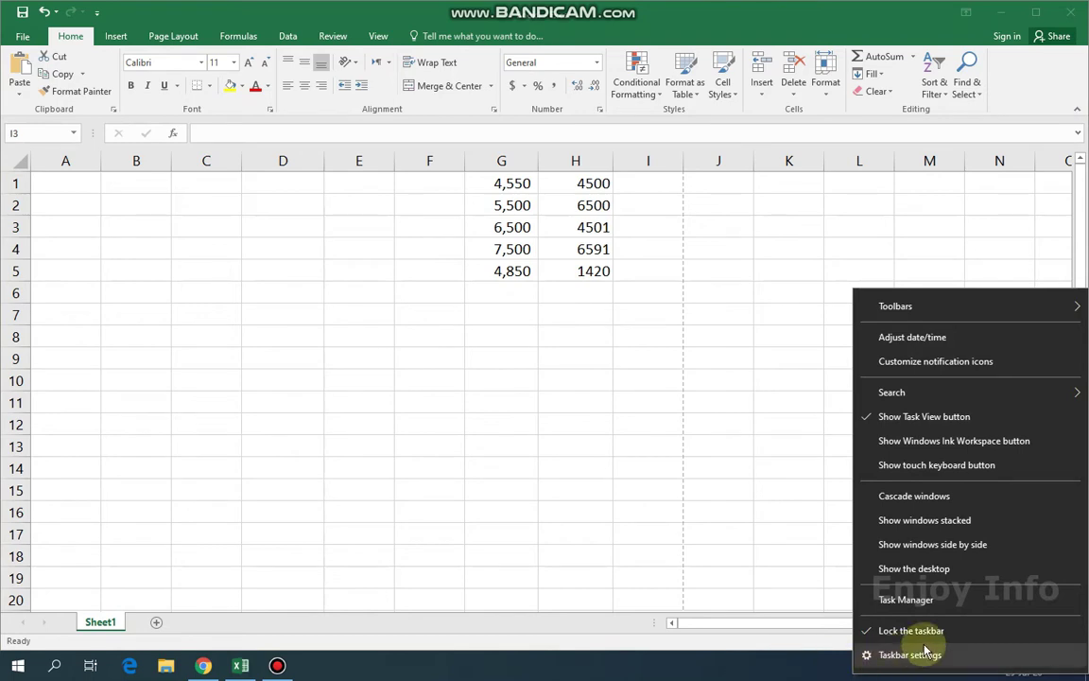
pyautogui.click(800, 675)
# Step: Dismiss the taskbar menu and give G1:G5 comma style, showing 4,550.00 to 4,850.00
pyautogui.rightClick(1067, 673)
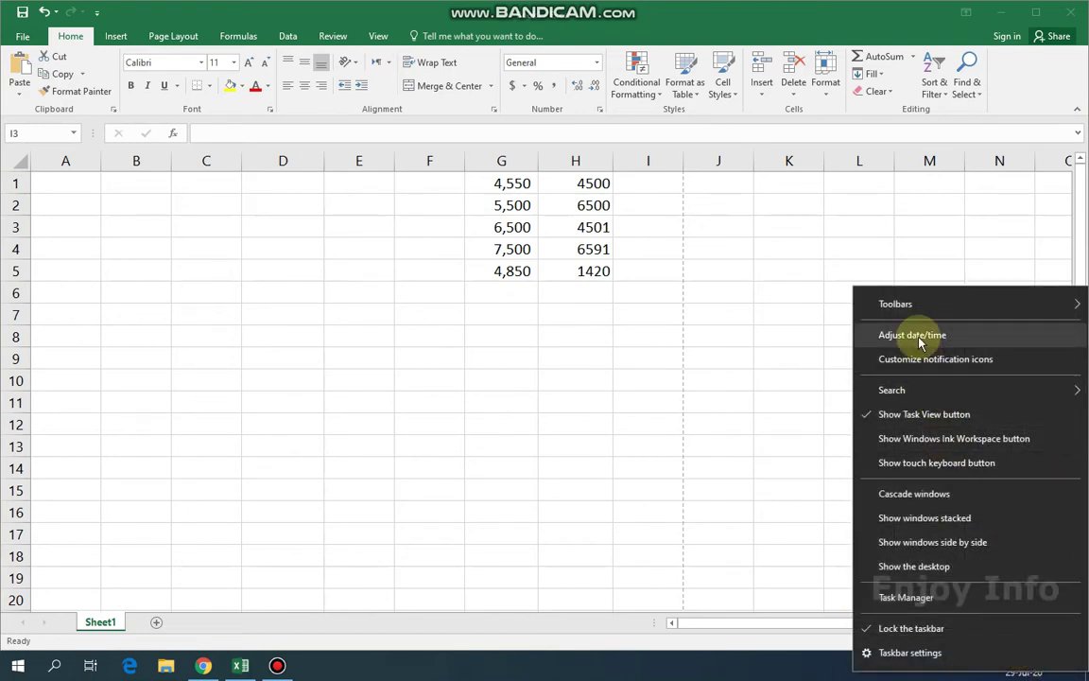
pyautogui.click(675, 342)
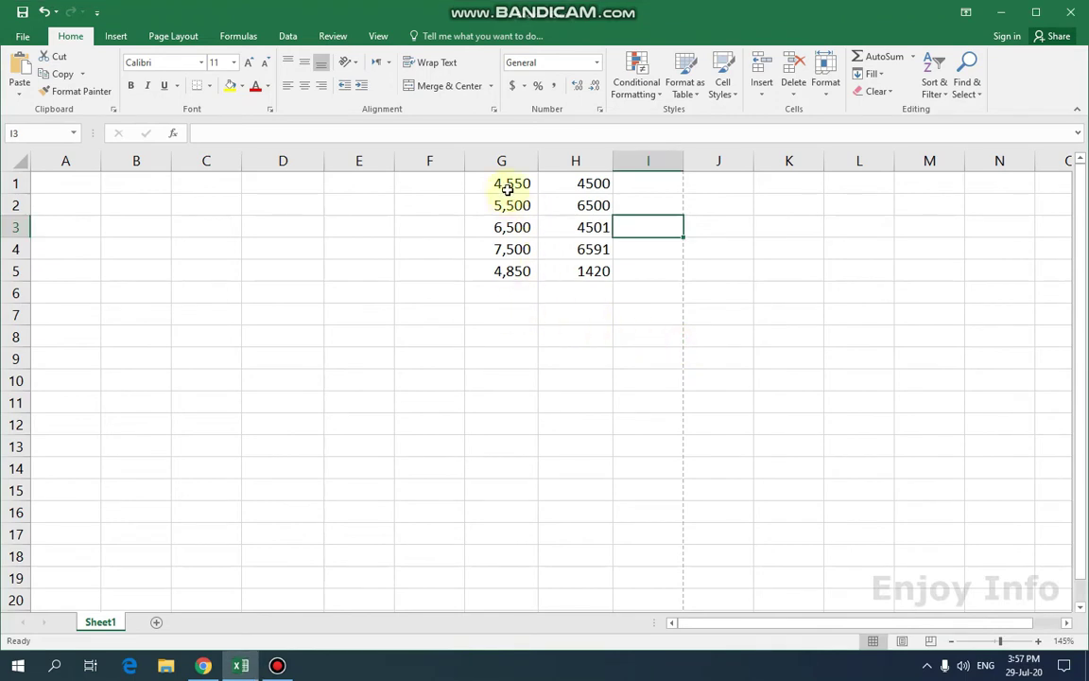
pyautogui.moveTo(508, 189); pyautogui.dragTo(504, 272)
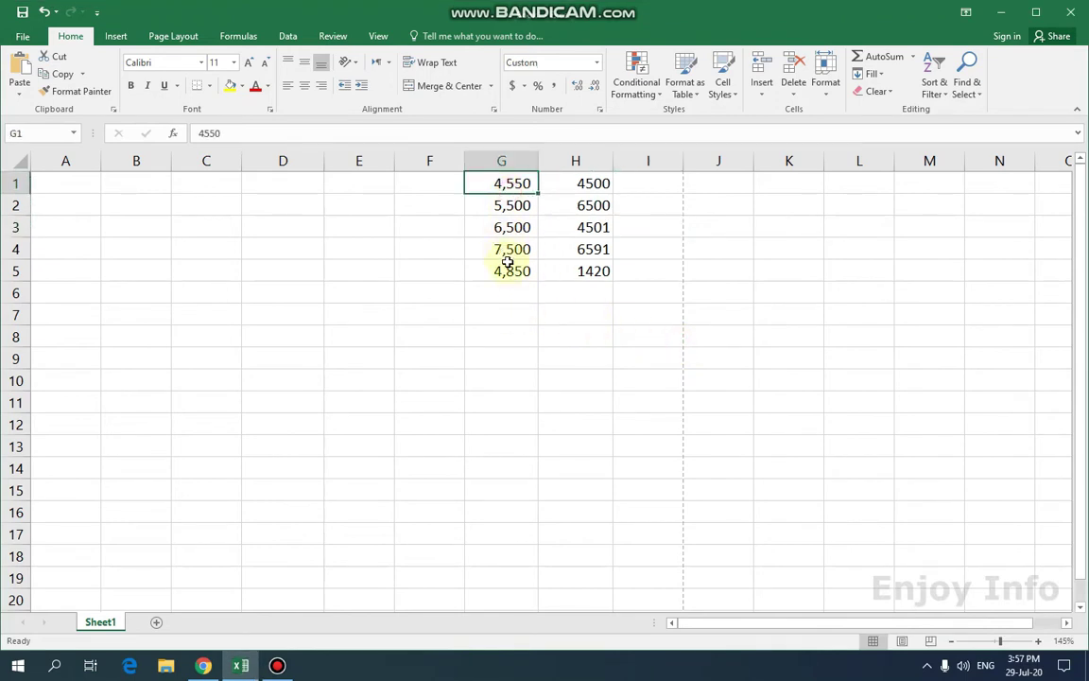
pyautogui.click(555, 90)
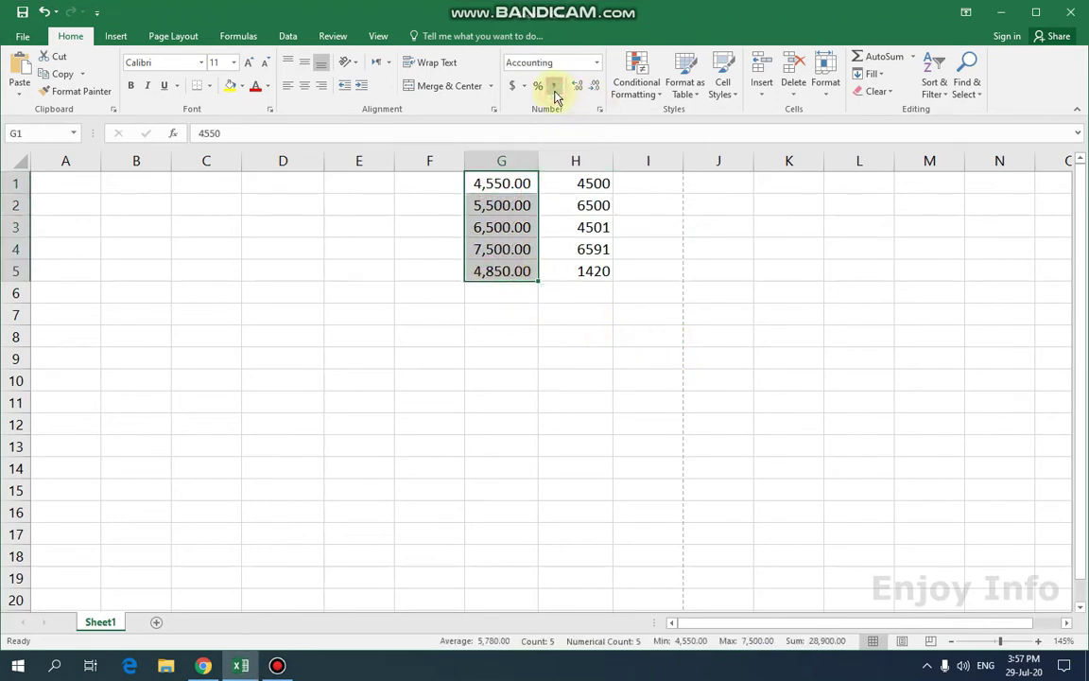
pyautogui.click(518, 313)
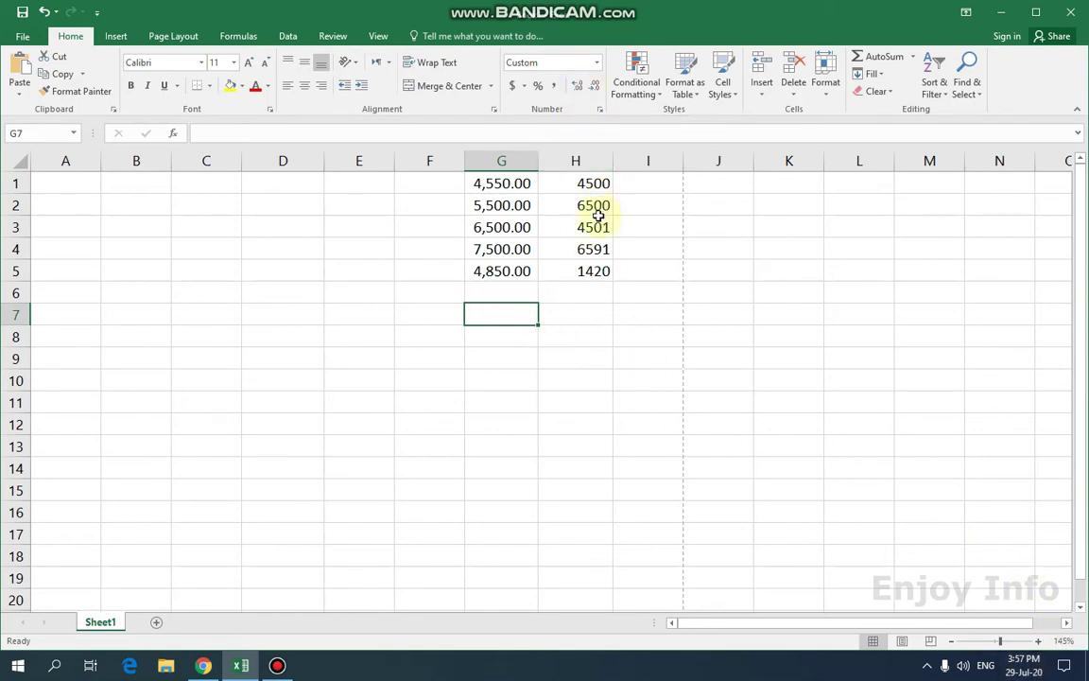
# Step: From the taskbar clock's menu, open Date & time settings and go to Region
pyautogui.rightClick(1020, 666)
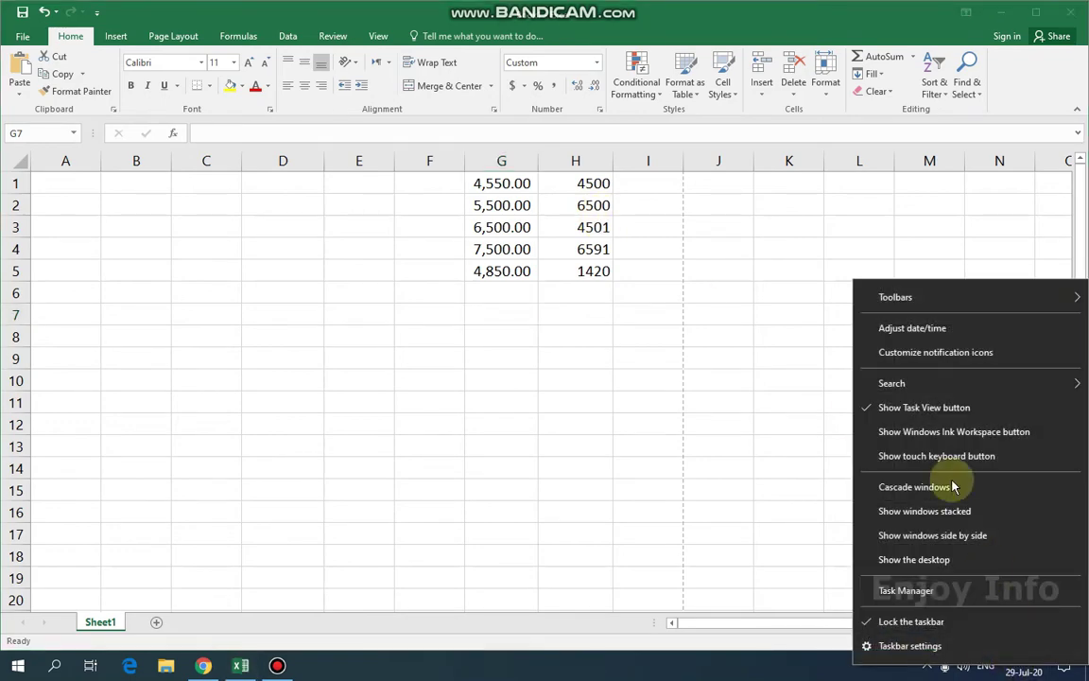
pyautogui.click(915, 331)
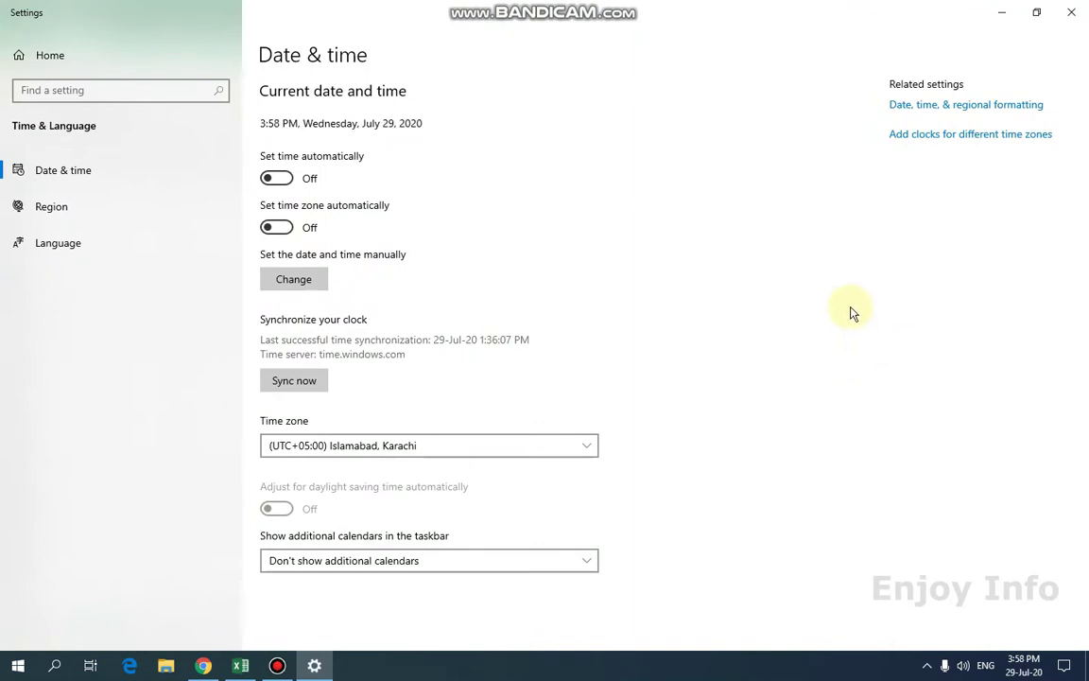
pyautogui.click(915, 114)
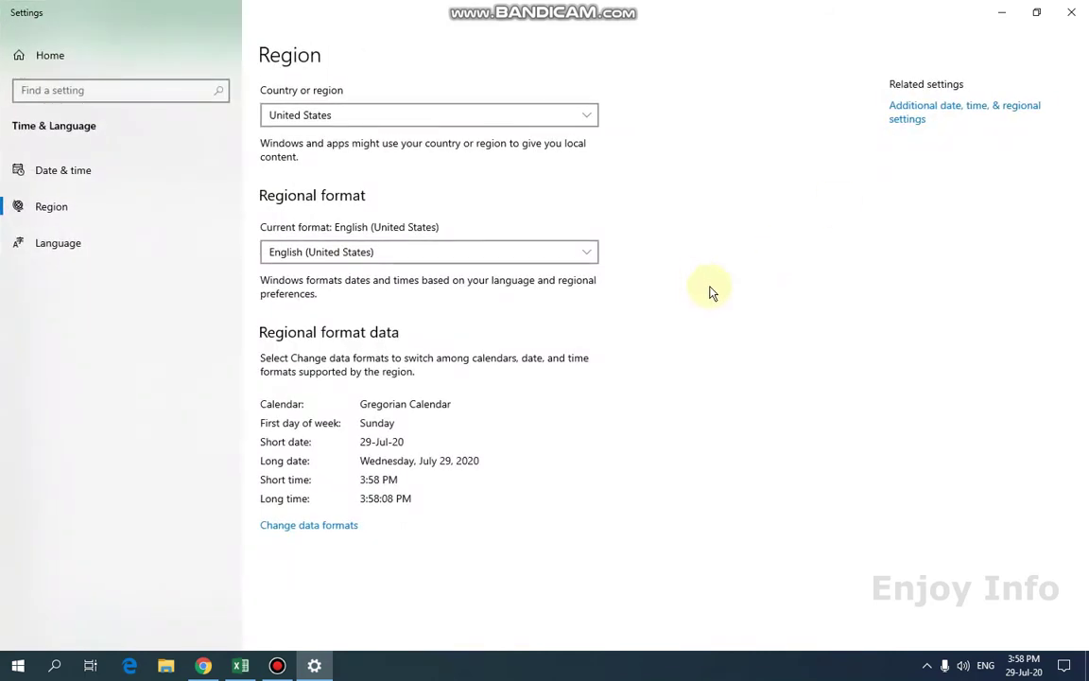
# Step: Open the additional date and time settings, move the dialog aside, and choose Change date and time
pyautogui.click(913, 118)
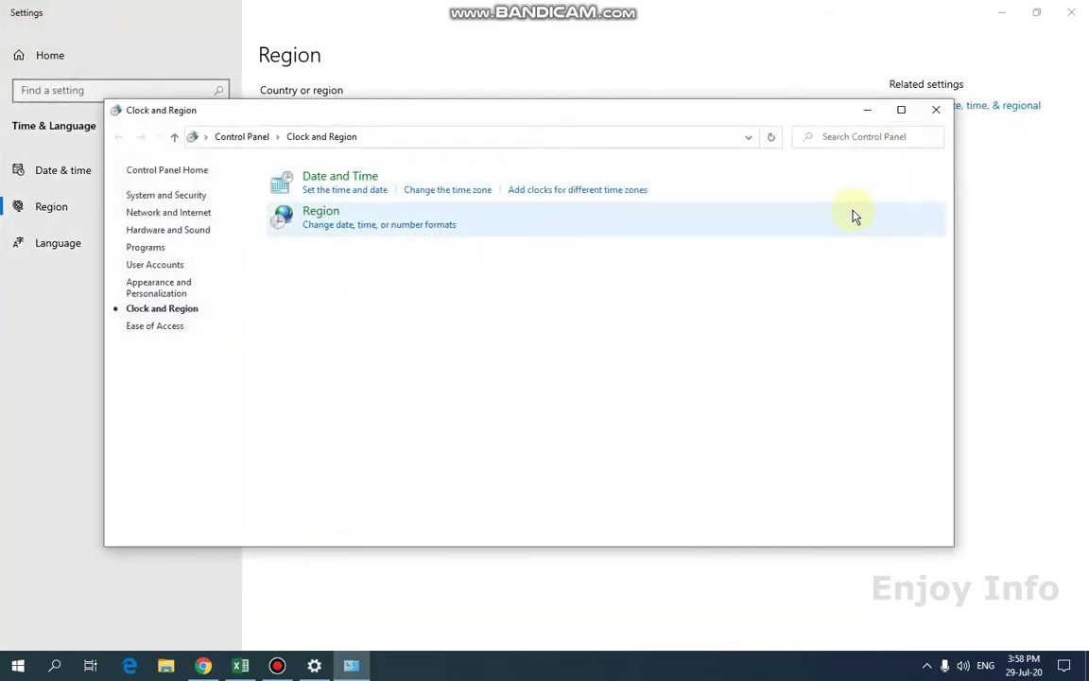
pyautogui.click(355, 195)
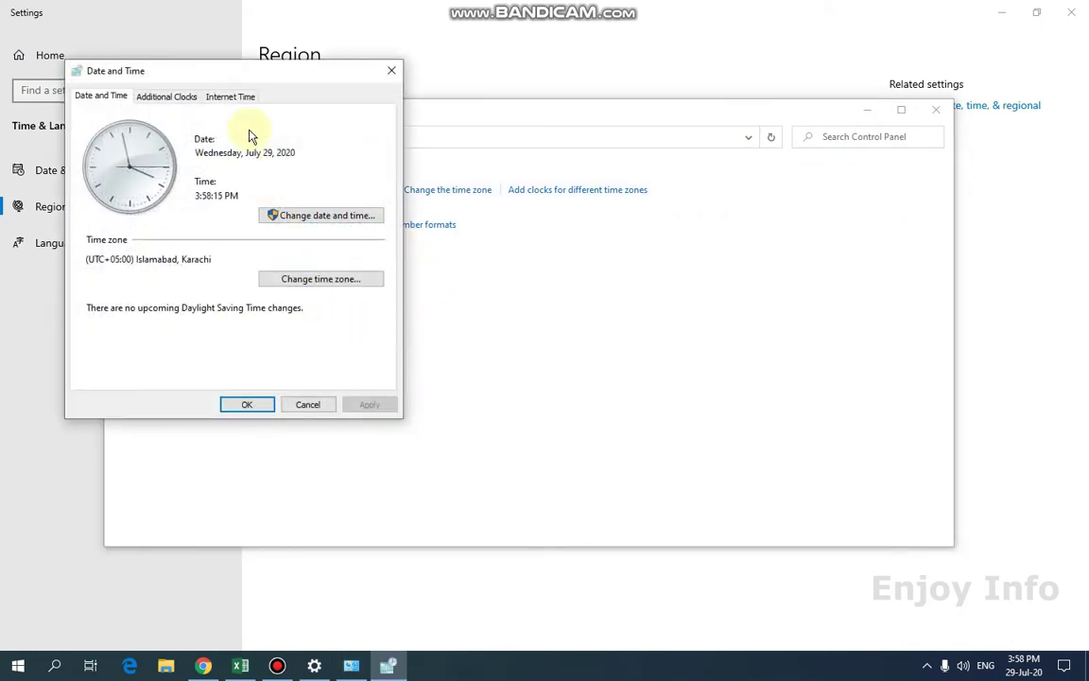
pyautogui.moveTo(255, 80); pyautogui.dragTo(495, 108)
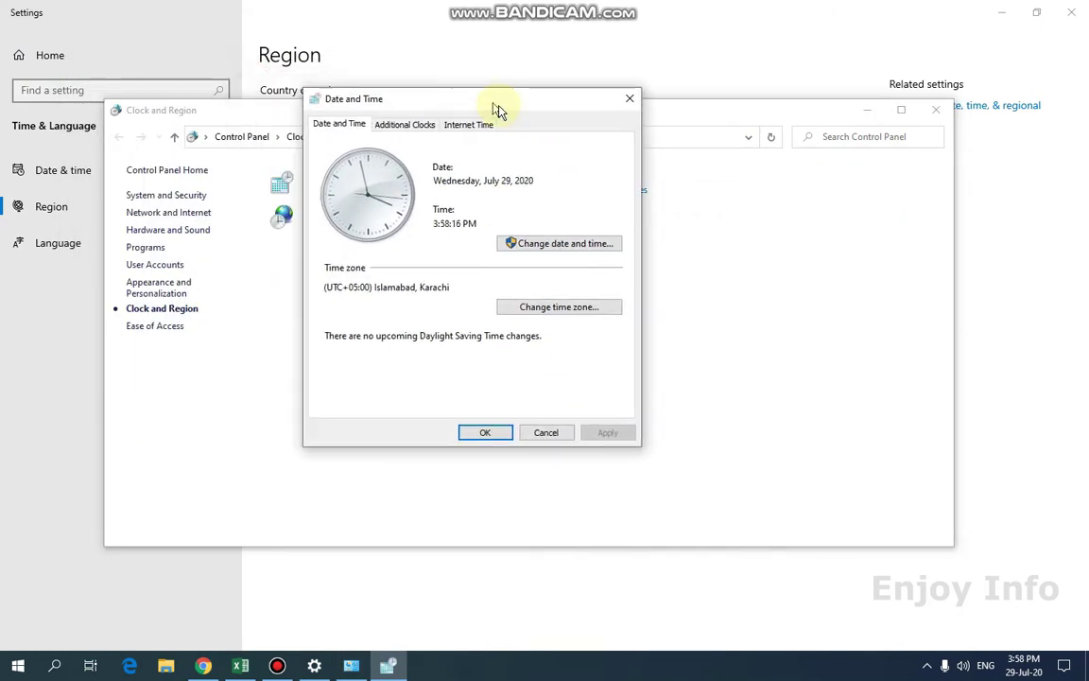
pyautogui.click(571, 248)
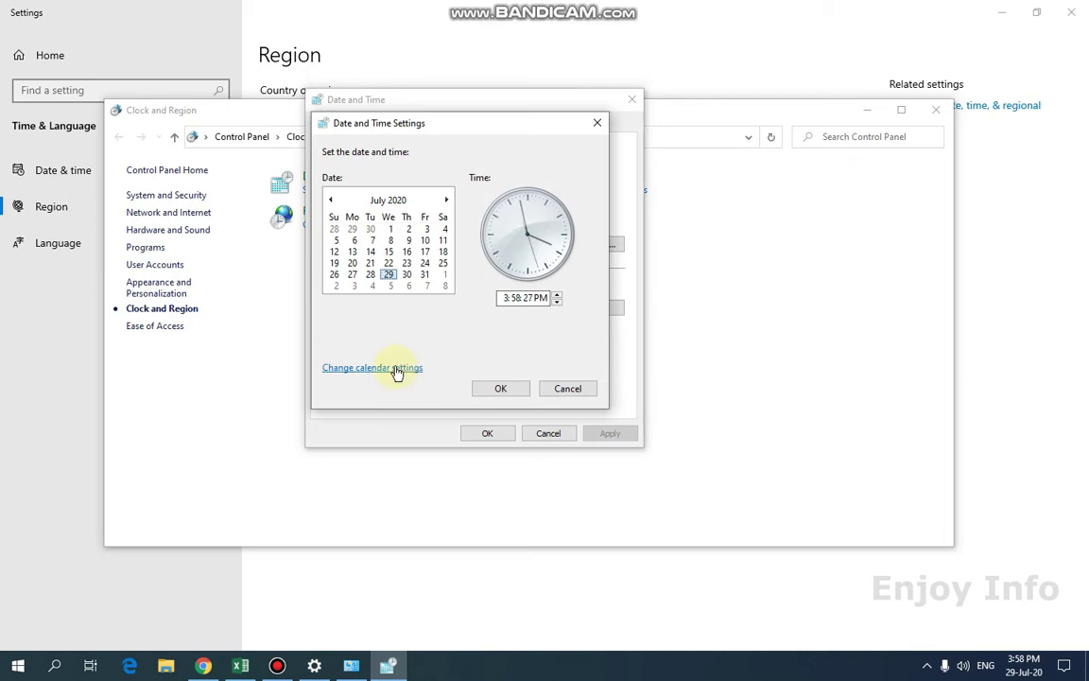
# Step: Open the additional regional number settings and set currency digits after decimal to 0
pyautogui.click(401, 369)
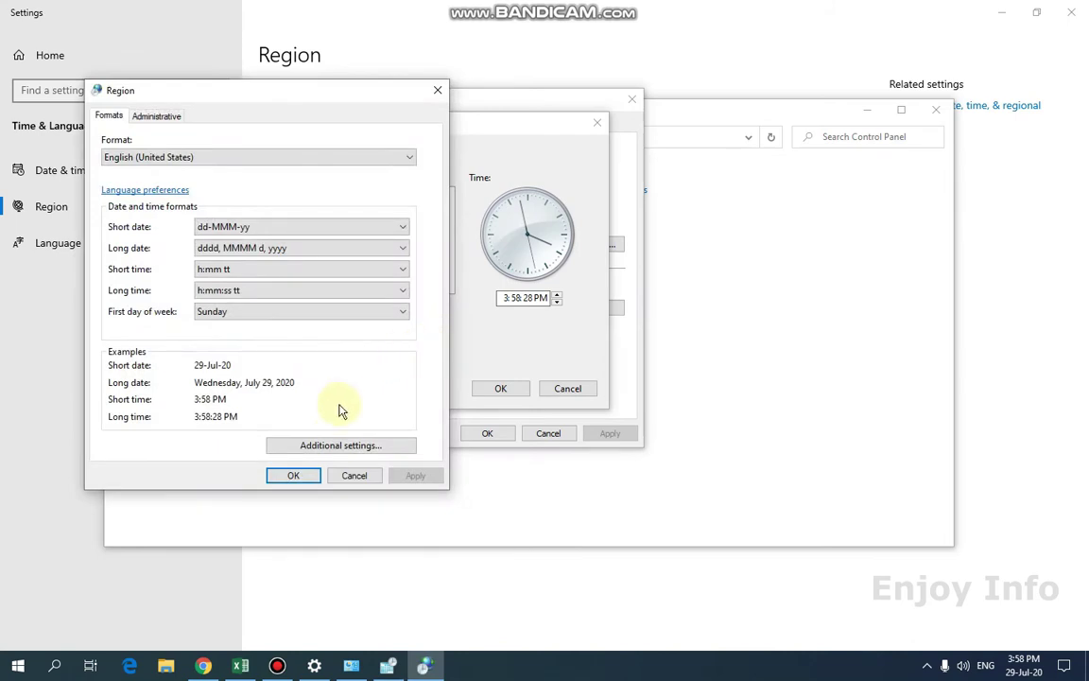
pyautogui.click(360, 448)
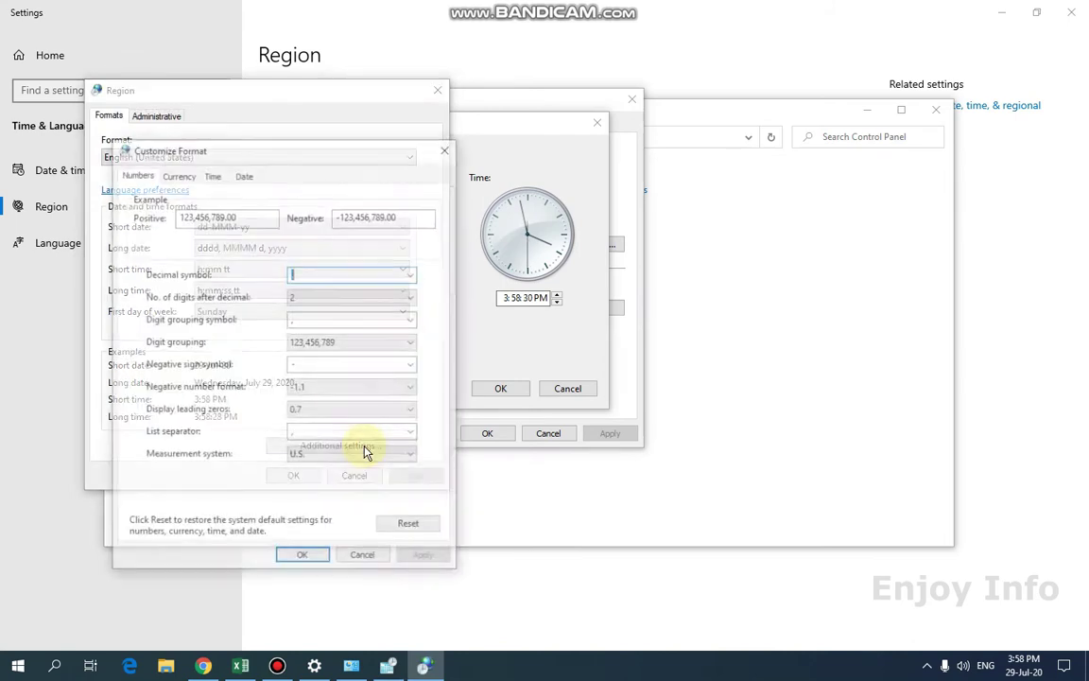
pyautogui.moveTo(250, 149); pyautogui.dragTo(397, 148)
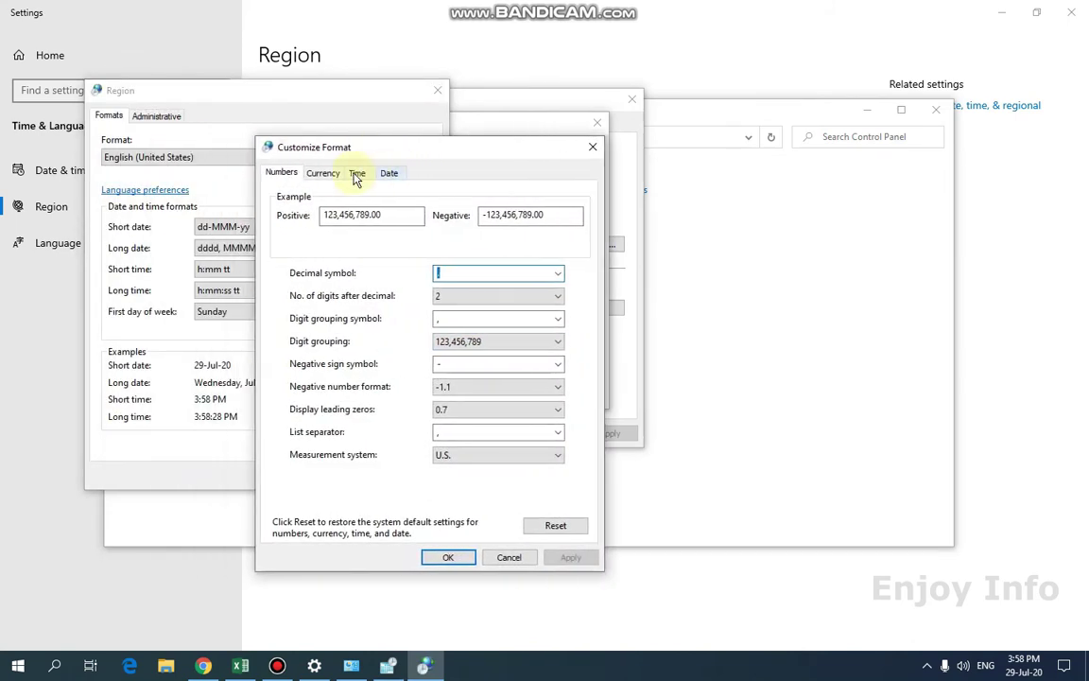
pyautogui.click(331, 174)
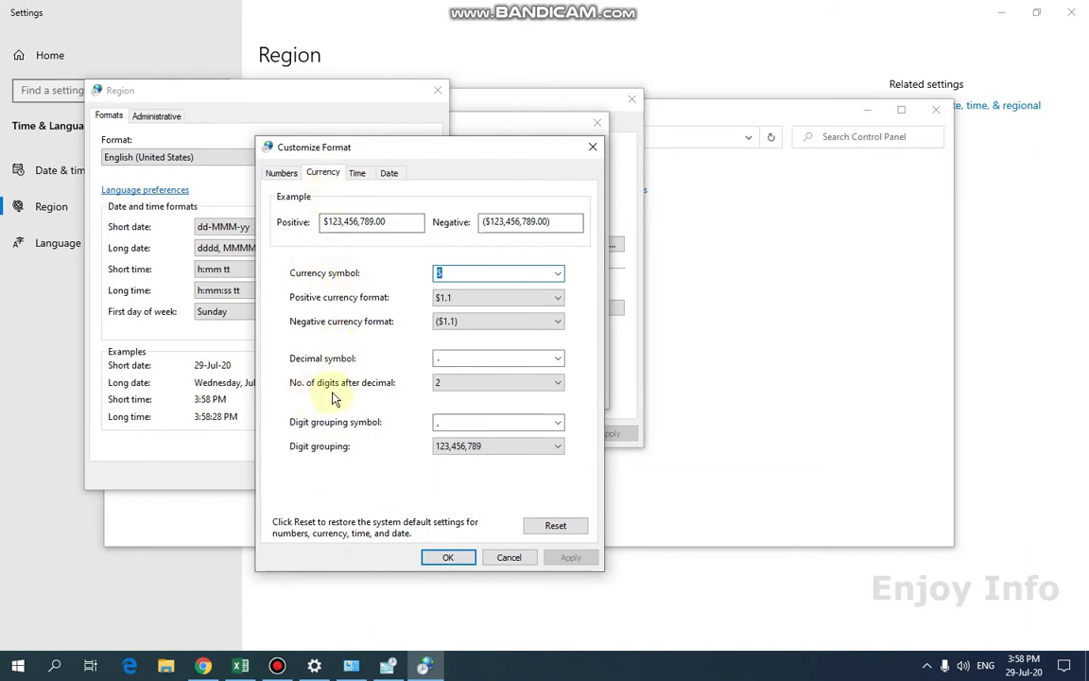
pyautogui.click(465, 387)
pyautogui.click(456, 397)
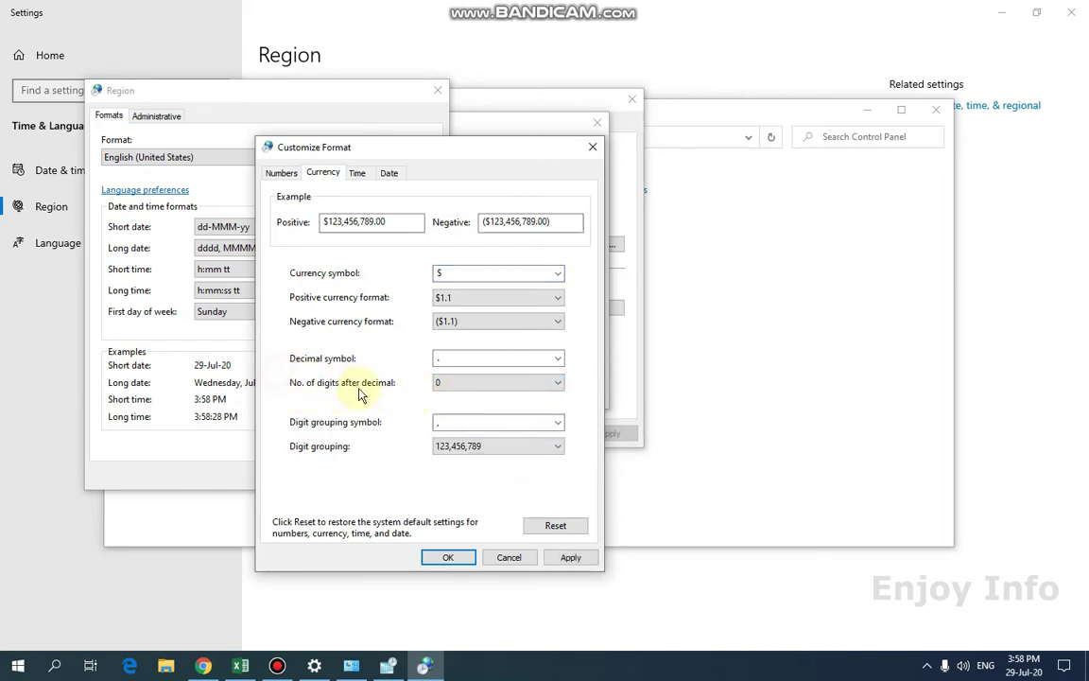
# Step: Set number digits after decimal to 0 and apply the customised formats
pyautogui.click(276, 175)
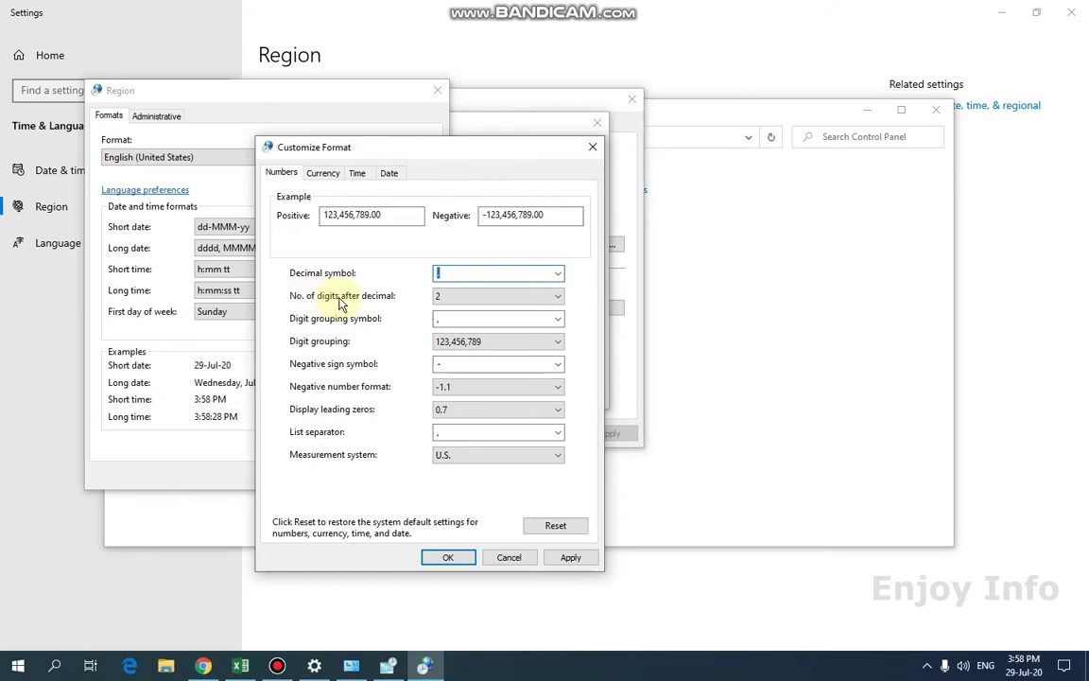
pyautogui.click(492, 299)
pyautogui.click(467, 320)
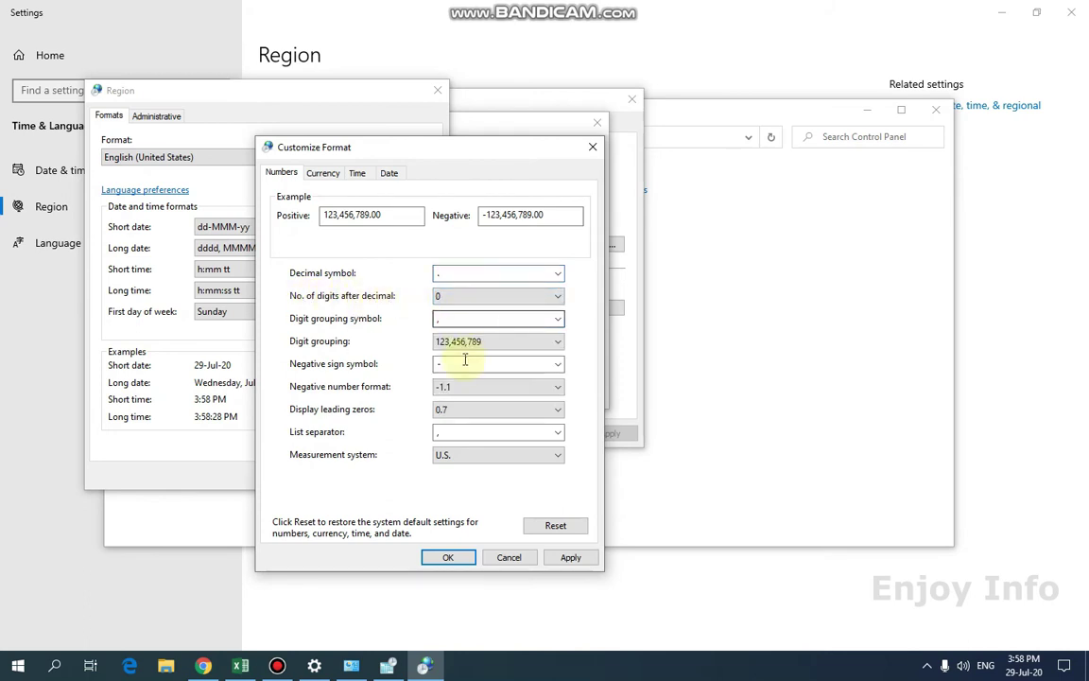
pyautogui.click(571, 557)
pyautogui.click(455, 560)
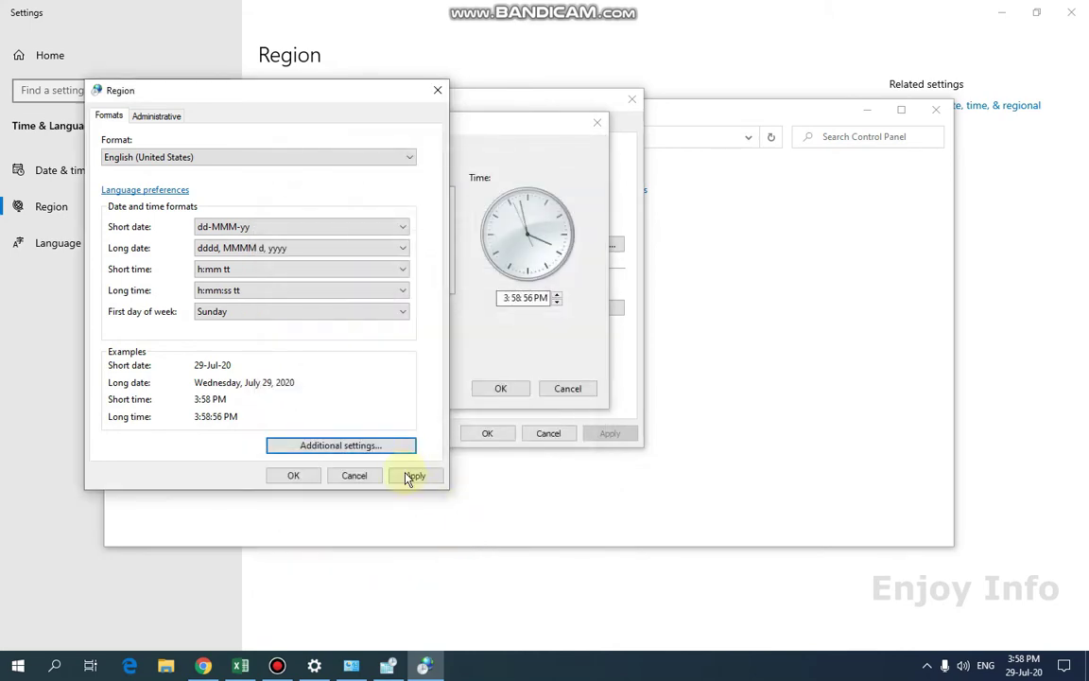
# Step: Apply the region changes and close the region, date-time and Settings windows
pyautogui.click(405, 478)
pyautogui.click(295, 476)
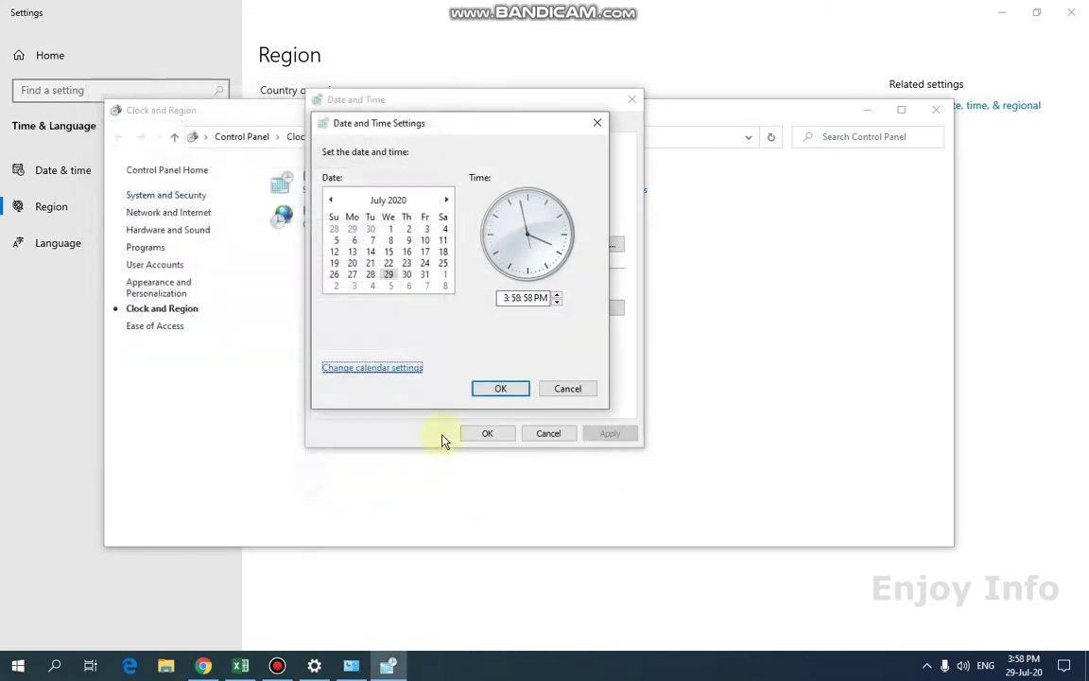
pyautogui.click(501, 389)
pyautogui.click(490, 432)
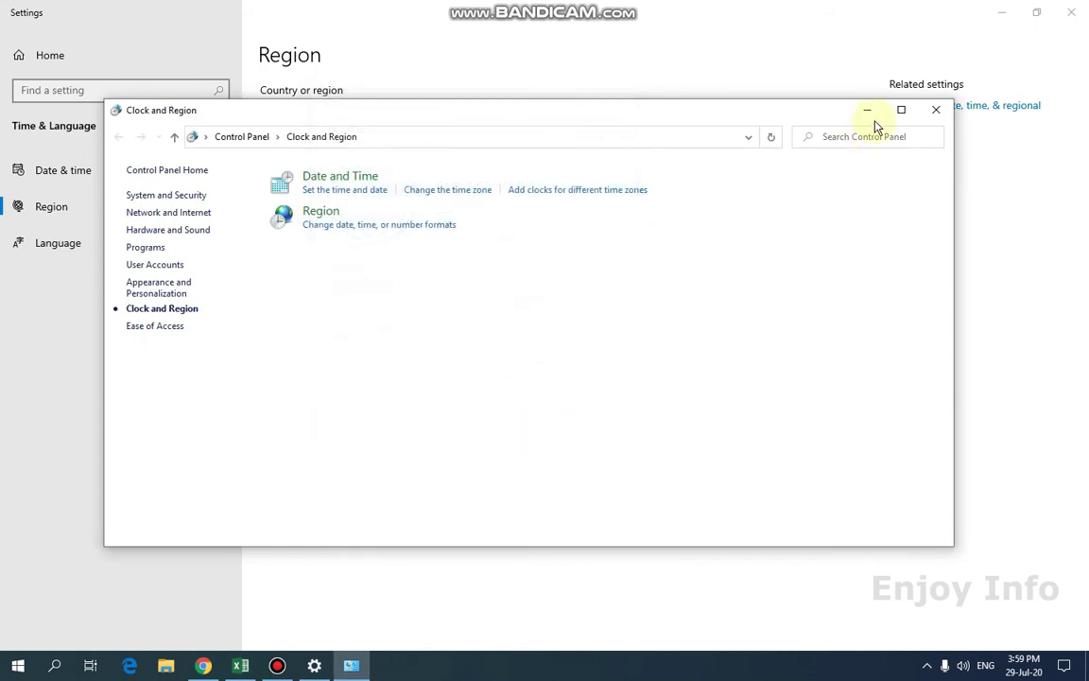
pyautogui.click(937, 110)
pyautogui.click(1078, 11)
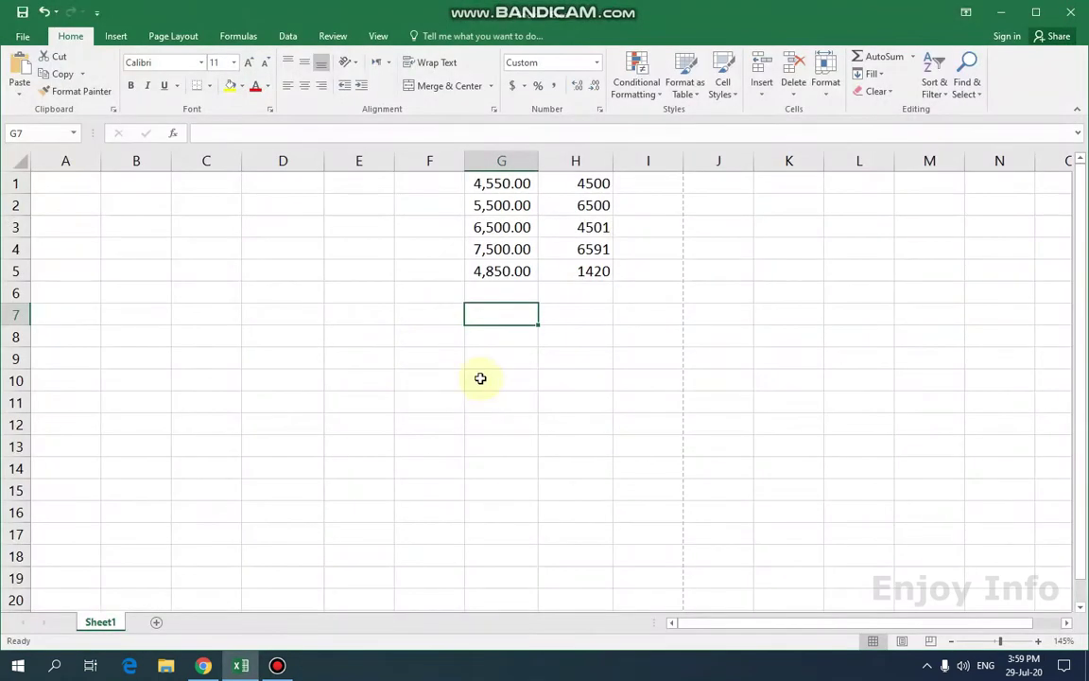
# Step: Enter 6500 in D2 and 7500 in D3 to test the zero-decimal display
pyautogui.click(284, 204)
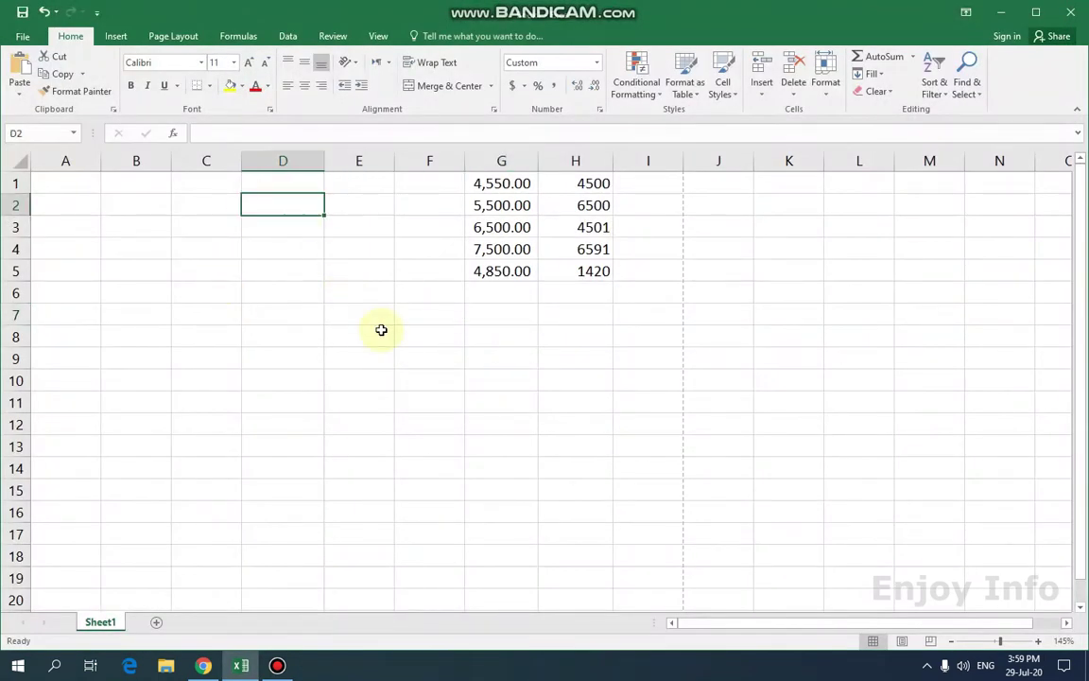
pyautogui.write('45')
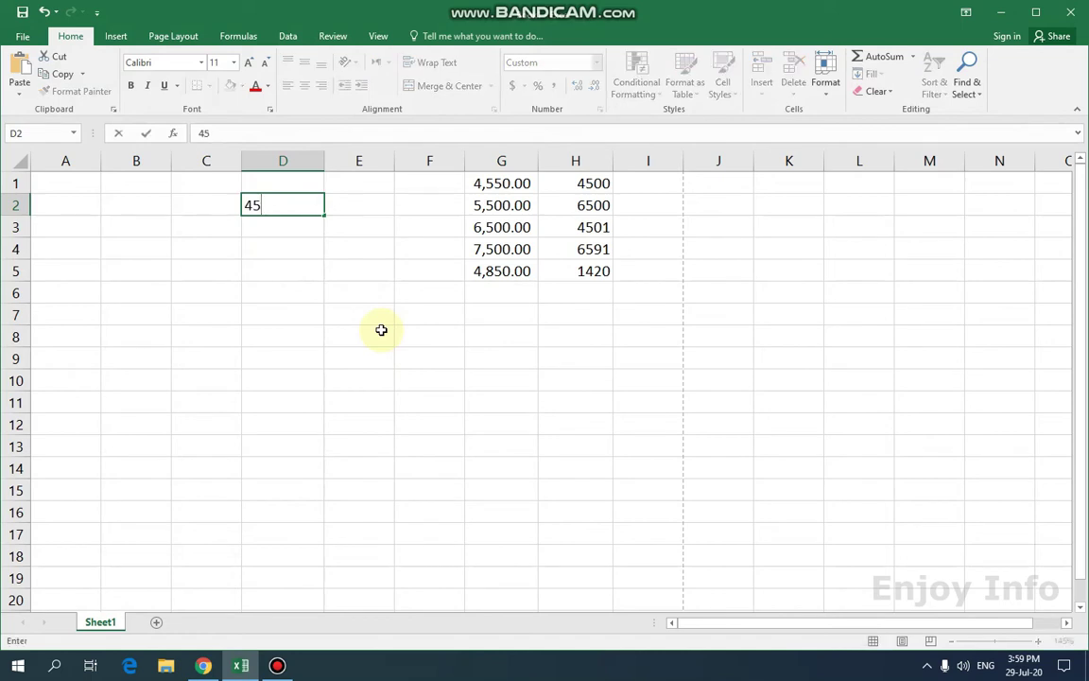
pyautogui.press('BackSpace')
pyautogui.press('BackSpace')
pyautogui.press('Return')
pyautogui.write('7500')
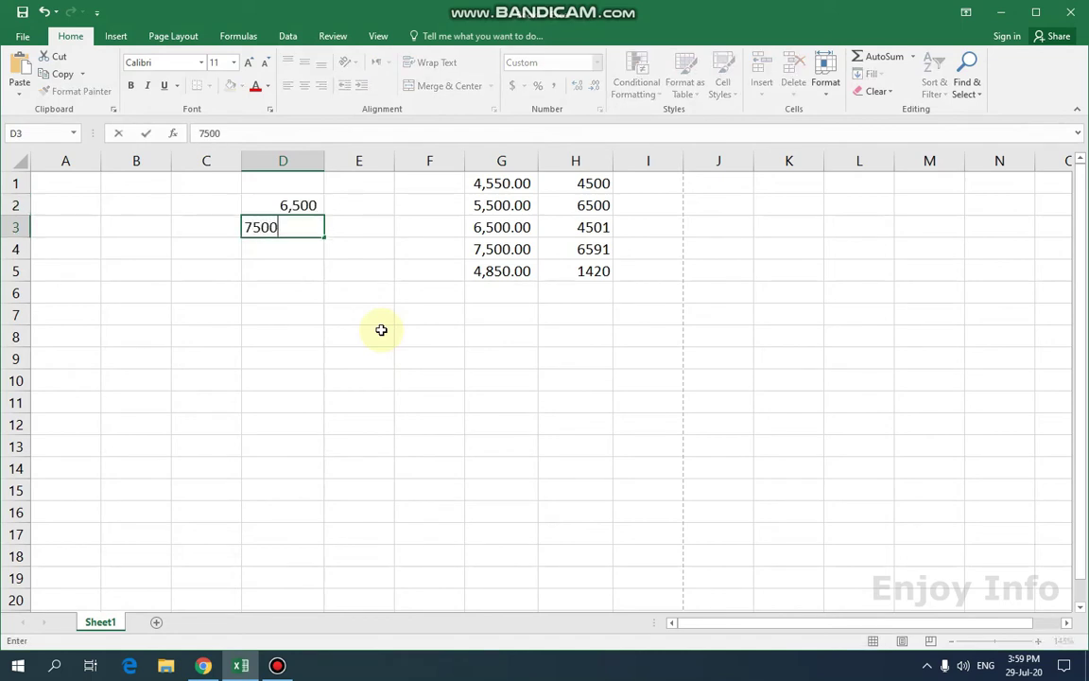
pyautogui.press('Return')
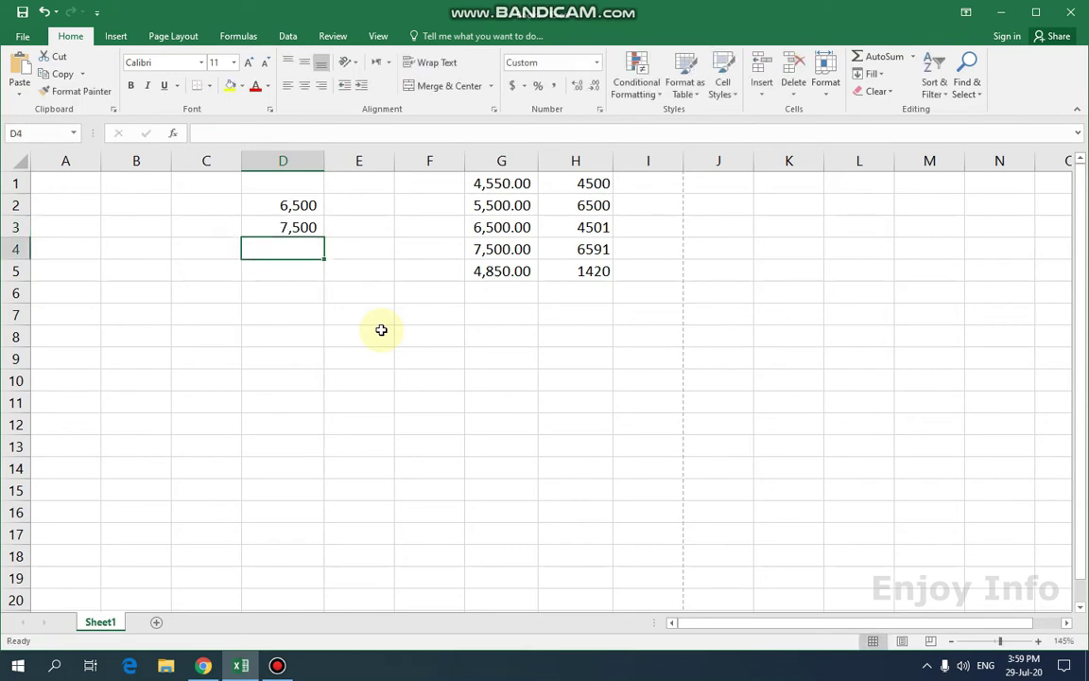
# Step: Select the entire sheet, delete all its data, and select an empty cell
pyautogui.moveTo(695, 318); pyautogui.dragTo(235, 199)
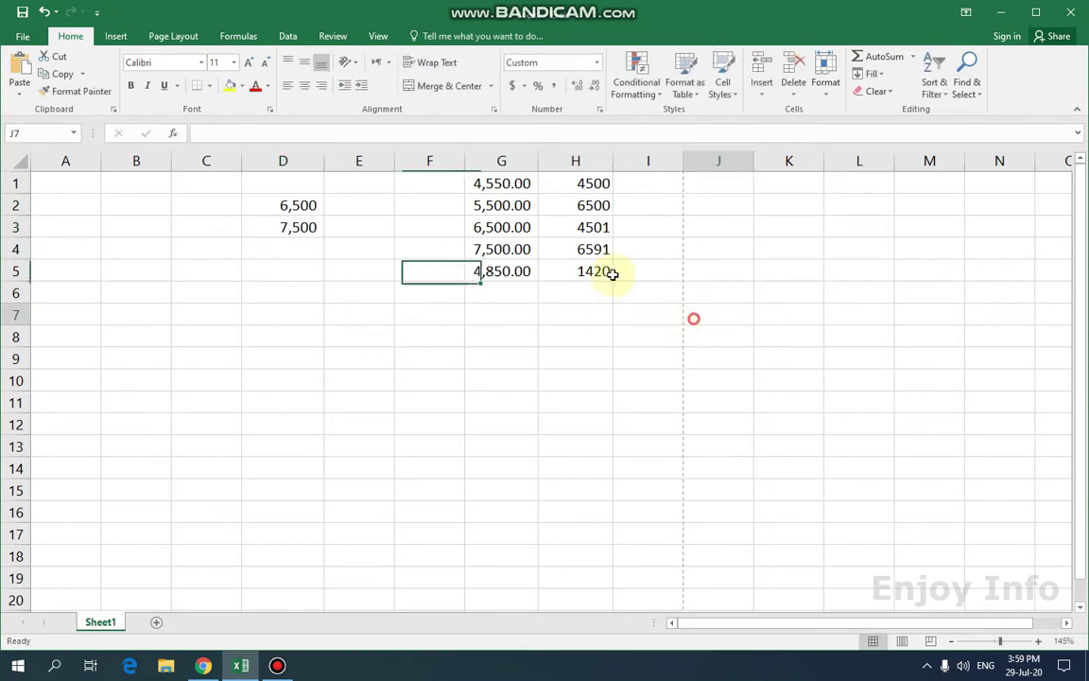
pyautogui.hotkey('ctrl', 'a')
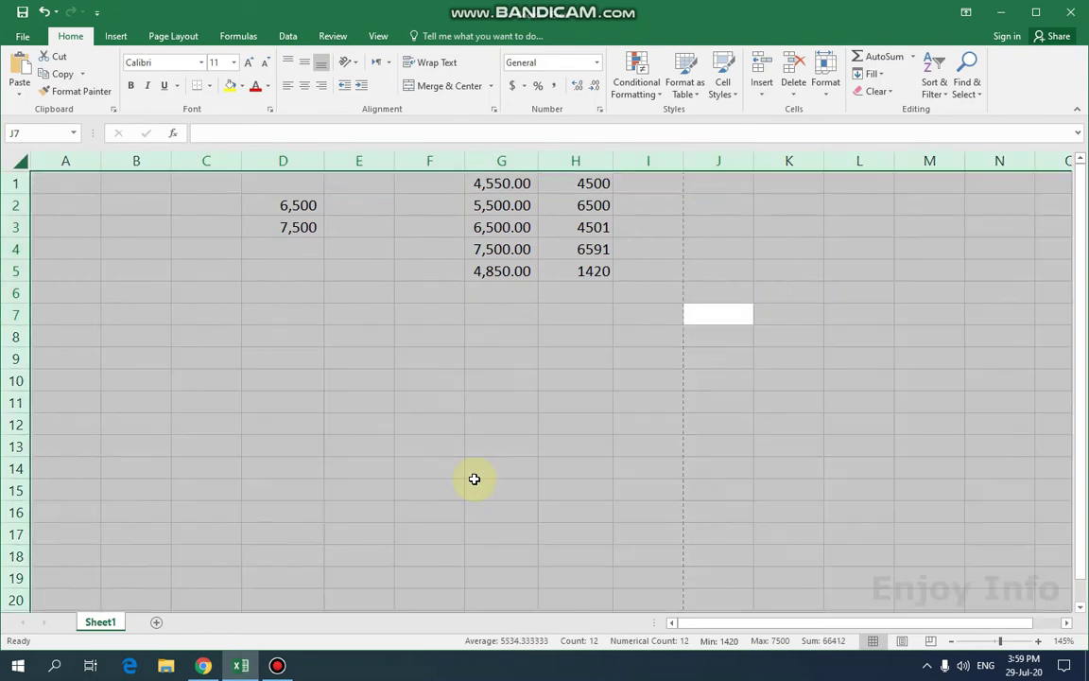
pyautogui.press('Delete')
pyautogui.click(473, 473)
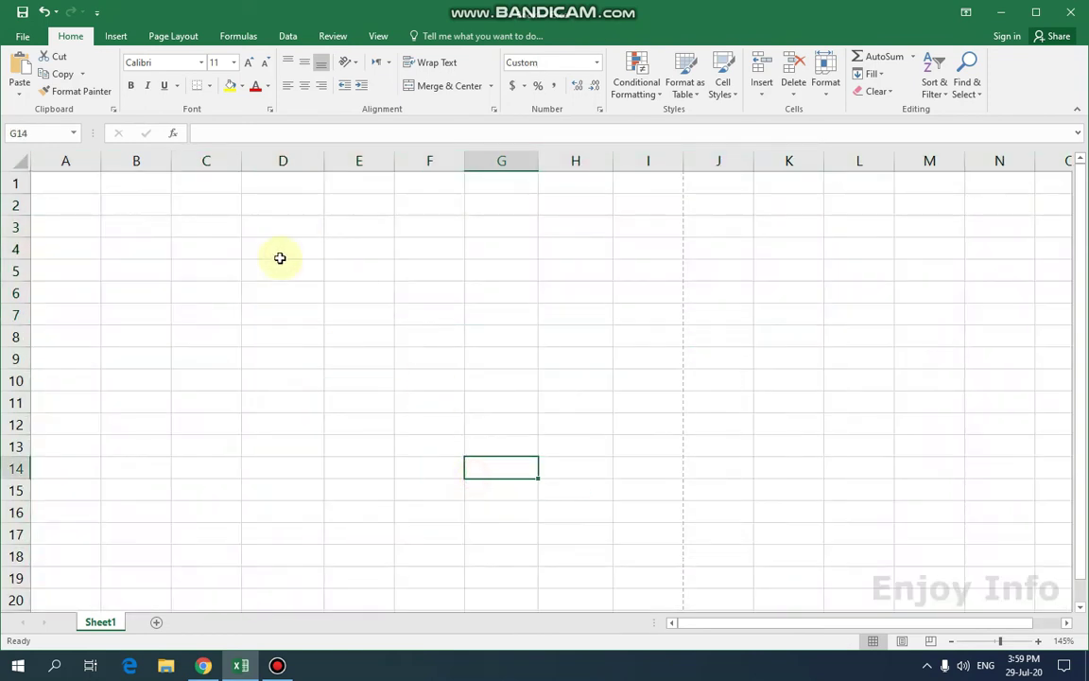
pyautogui.click(486, 199)
# Step: Enter 7500, 9800 and 9500 into F1:F3
pyautogui.click(409, 188)
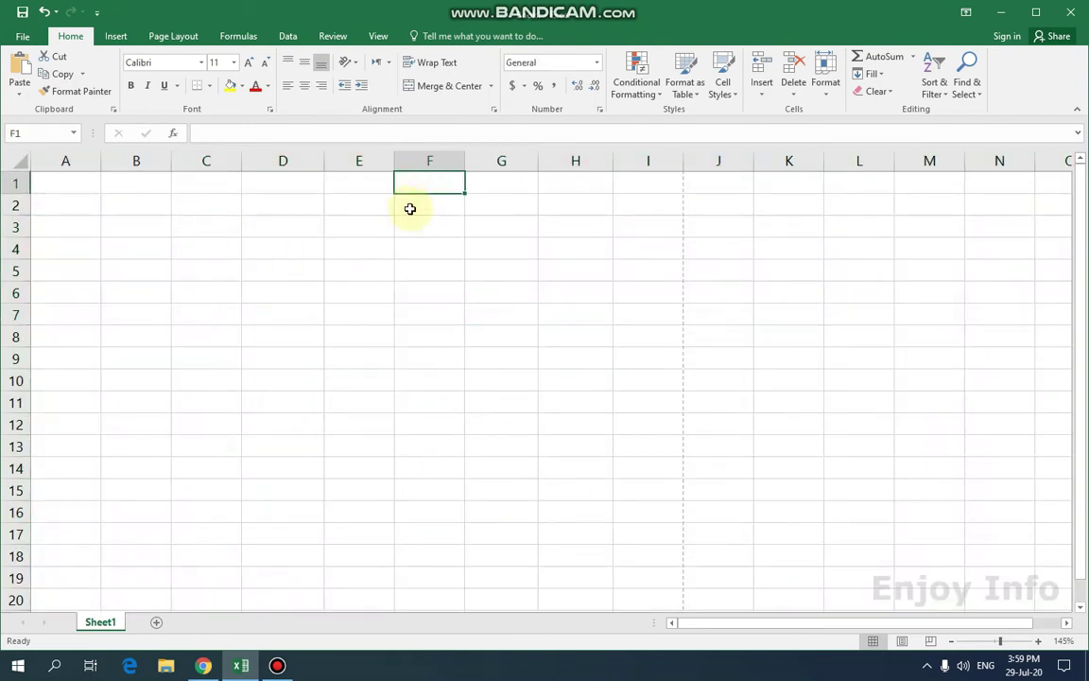
pyautogui.write('7500')
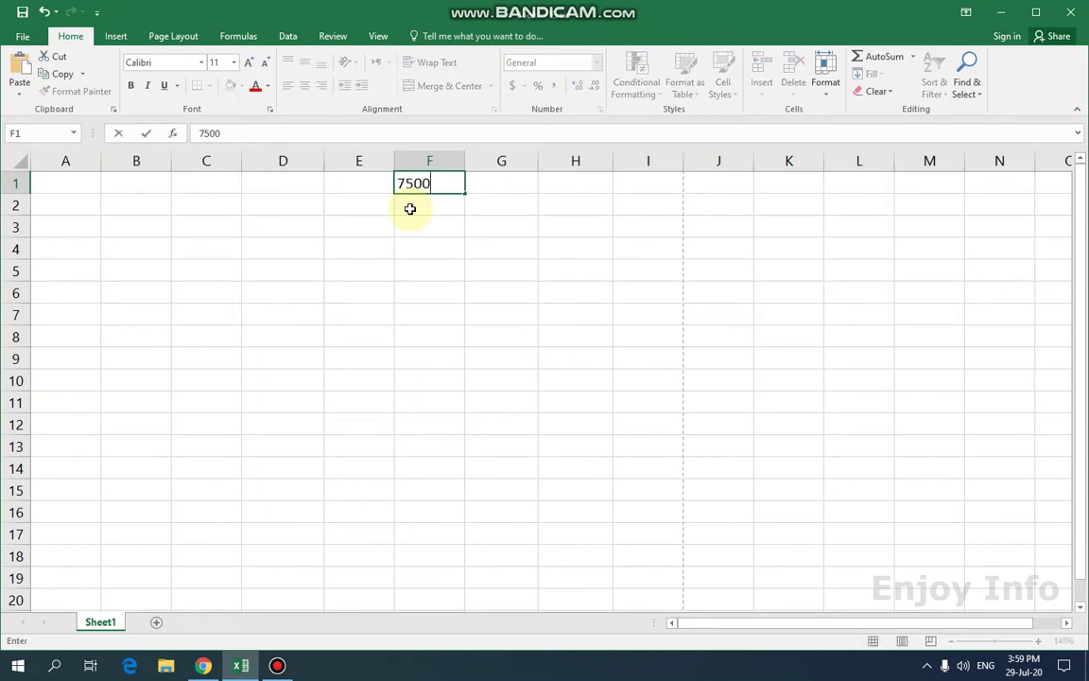
pyautogui.press('Return')
pyautogui.write('9')
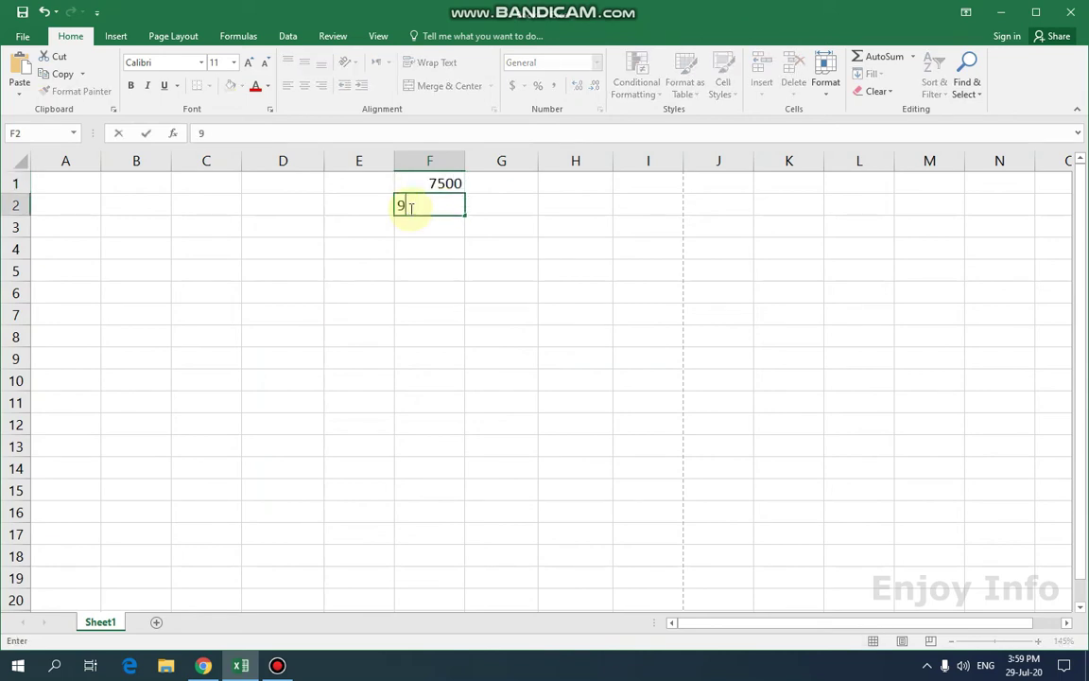
pyautogui.press('Return')
pyautogui.press('Return')
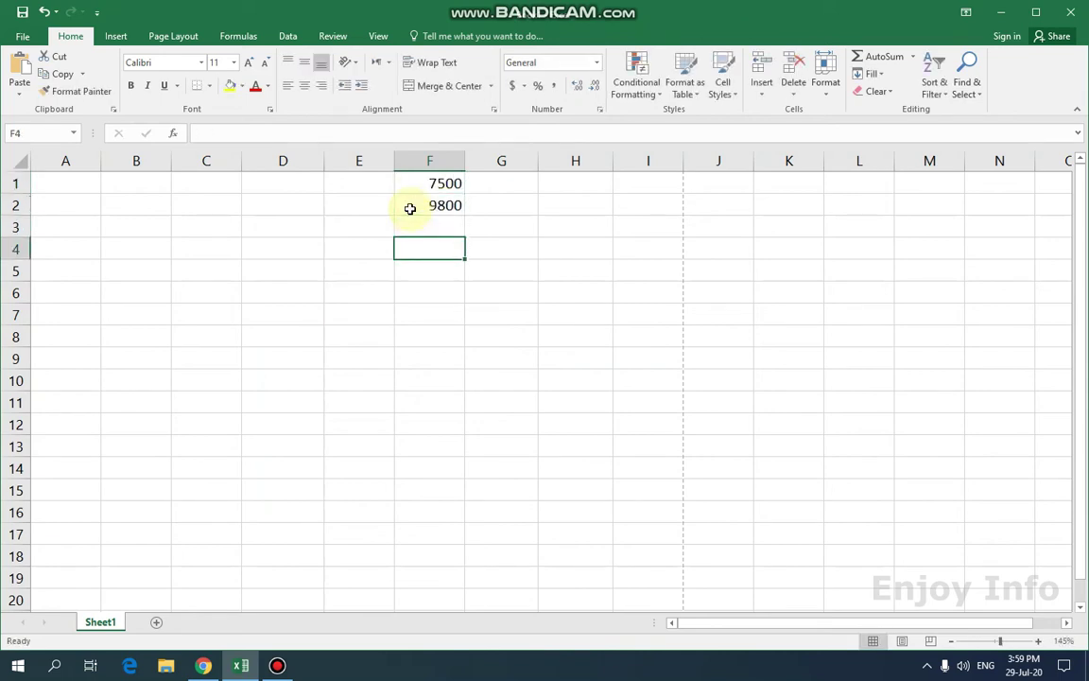
pyautogui.press('Up')
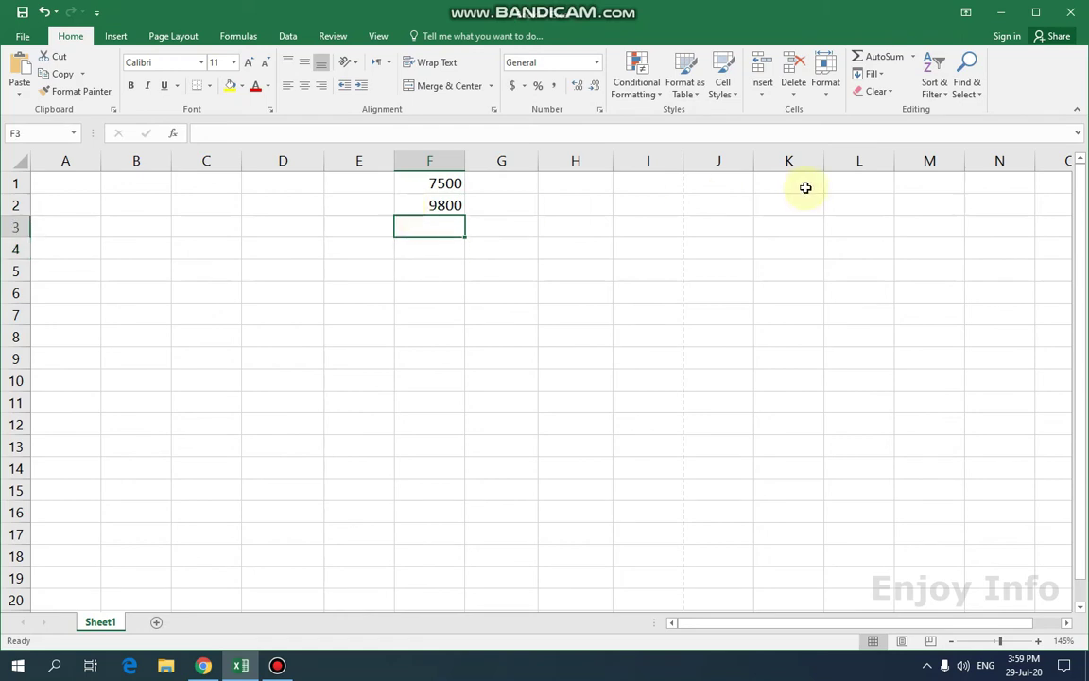
pyautogui.write('9500')
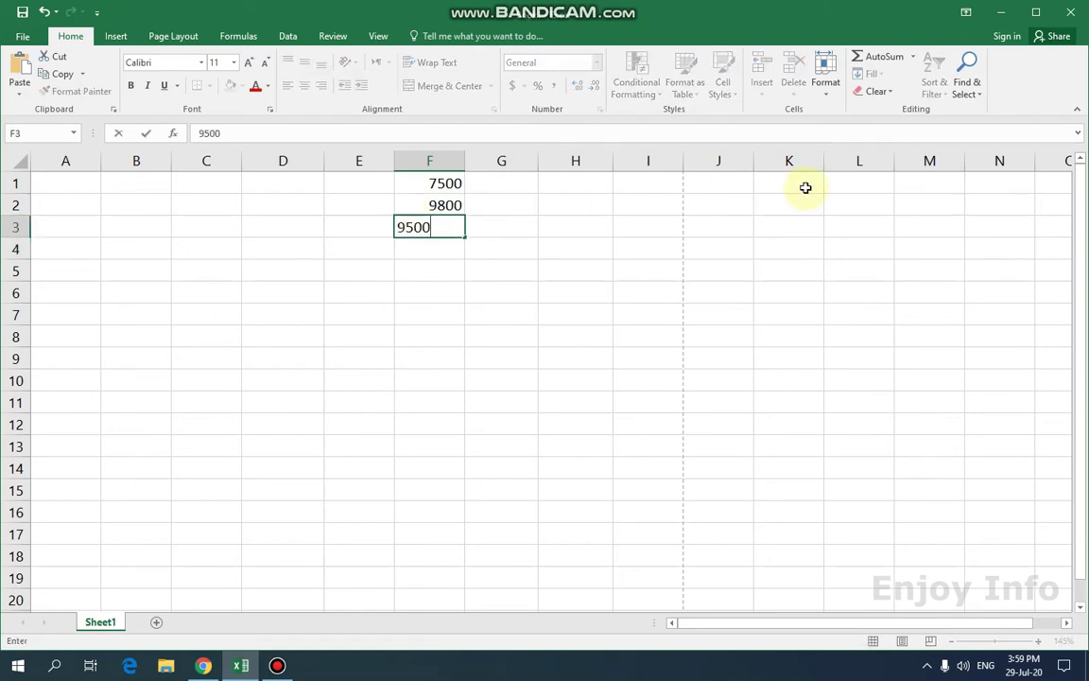
pyautogui.press('Return')
# Step: Enter 10000, 450000 and 451230 into F4:F6
pyautogui.write('10000')
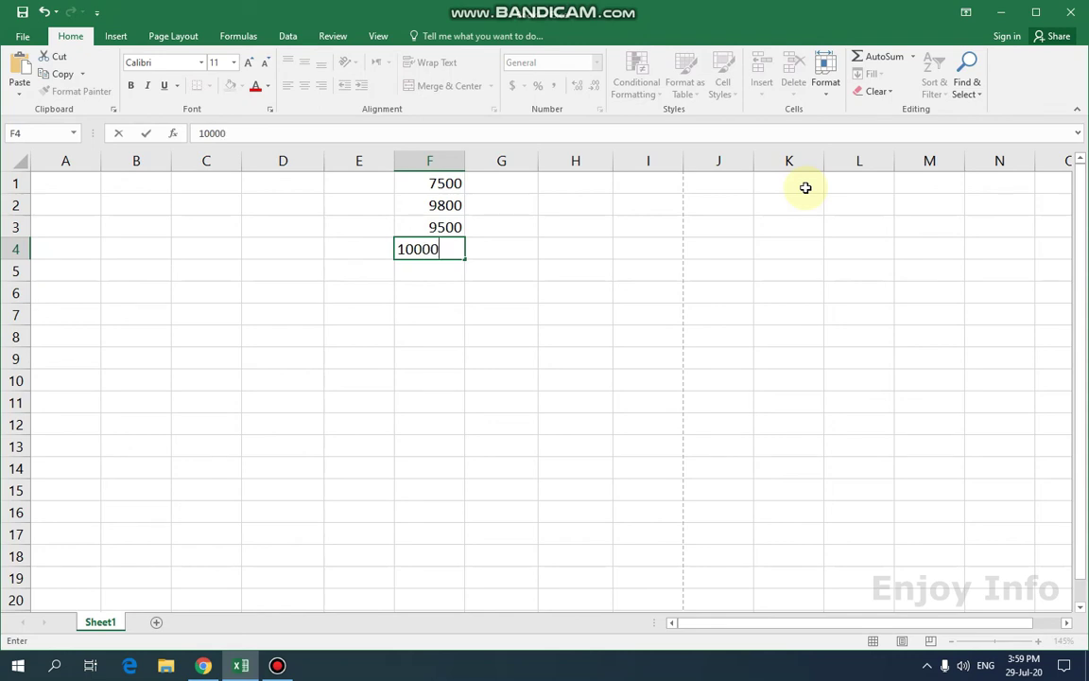
pyautogui.press('Return')
pyautogui.write('450')
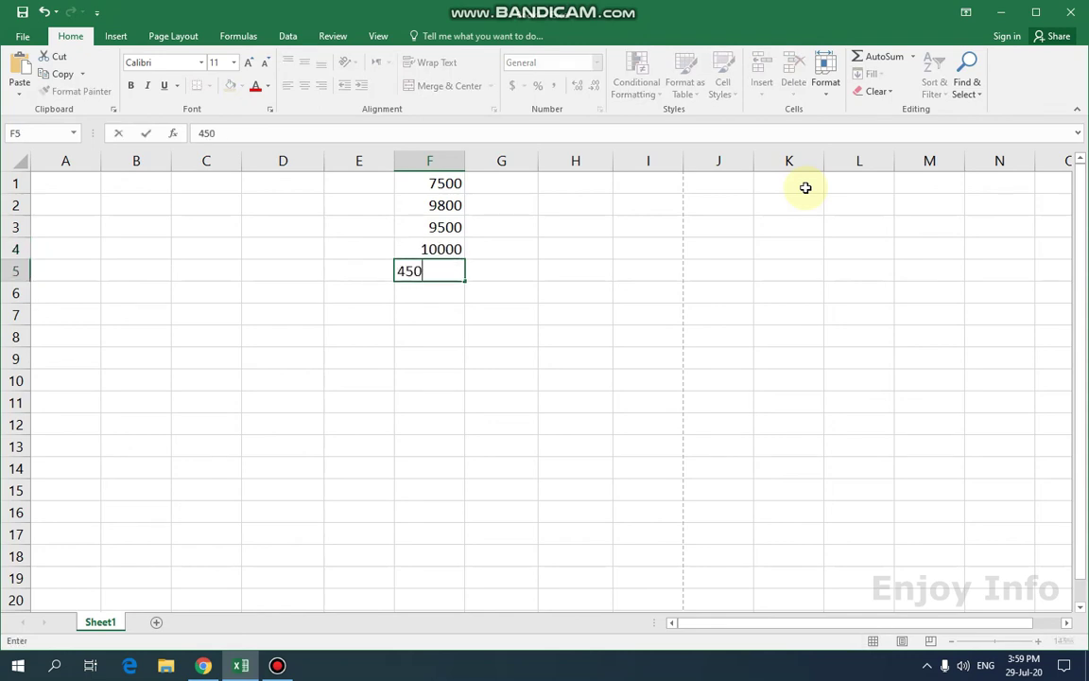
pyautogui.write('000')
pyautogui.press('Return')
pyautogui.write('45')
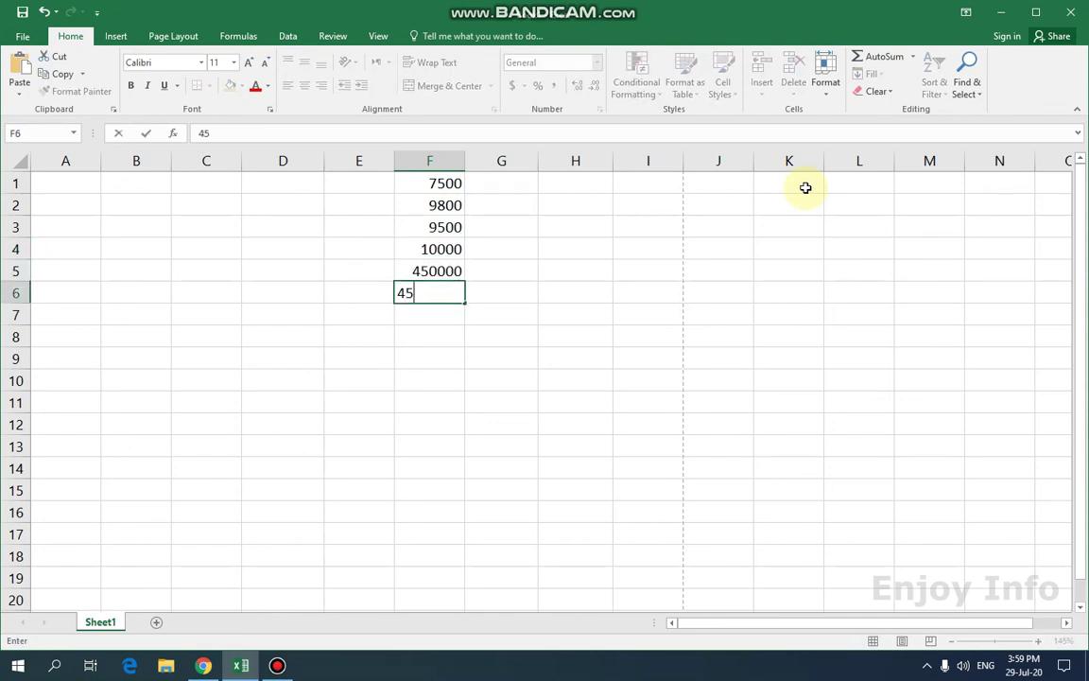
pyautogui.write('1230')
pyautogui.click(530, 314)
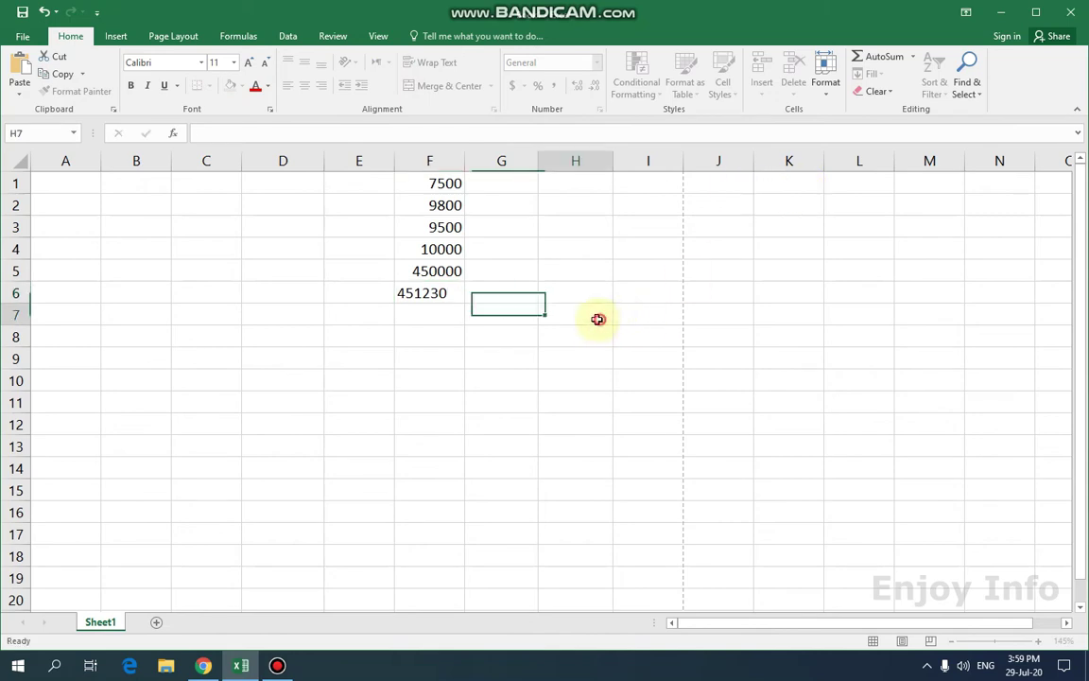
# Step: Apply Comma Style to column F, then add and remove two decimals to show whole numbers
pyautogui.click(442, 159)
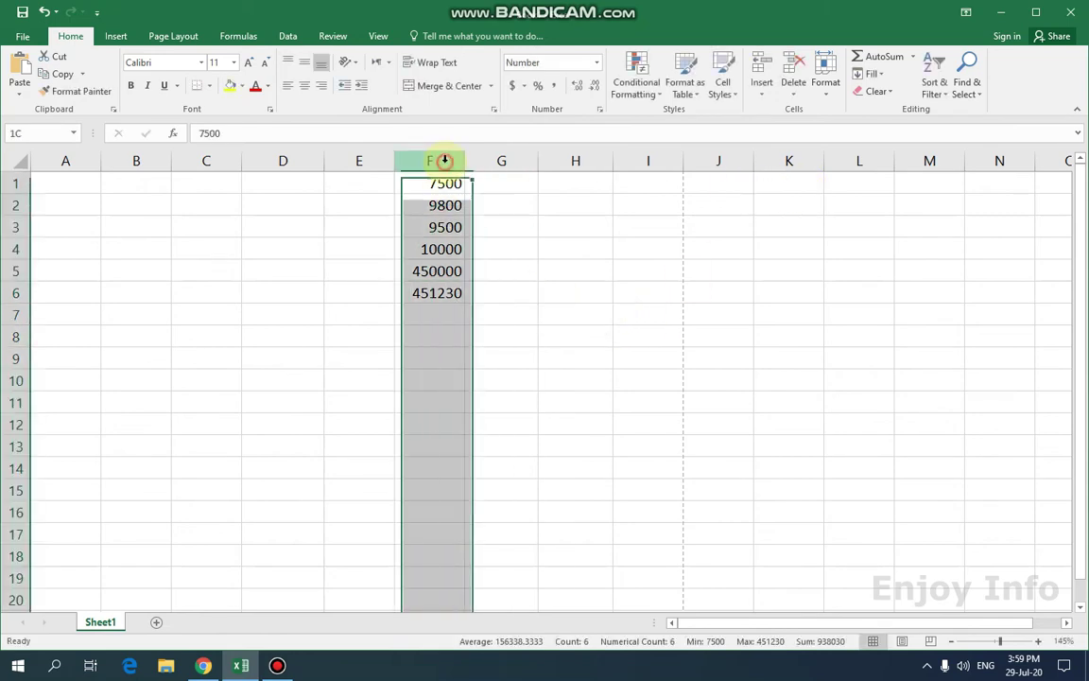
pyautogui.click(553, 90)
pyautogui.click(531, 231)
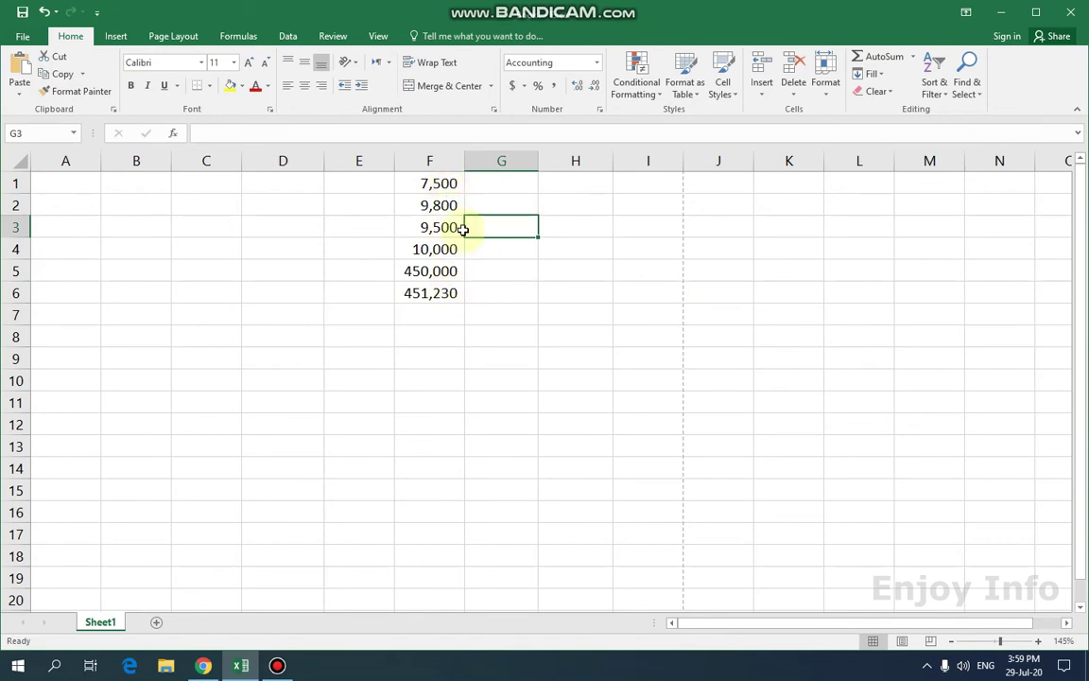
pyautogui.click(431, 161)
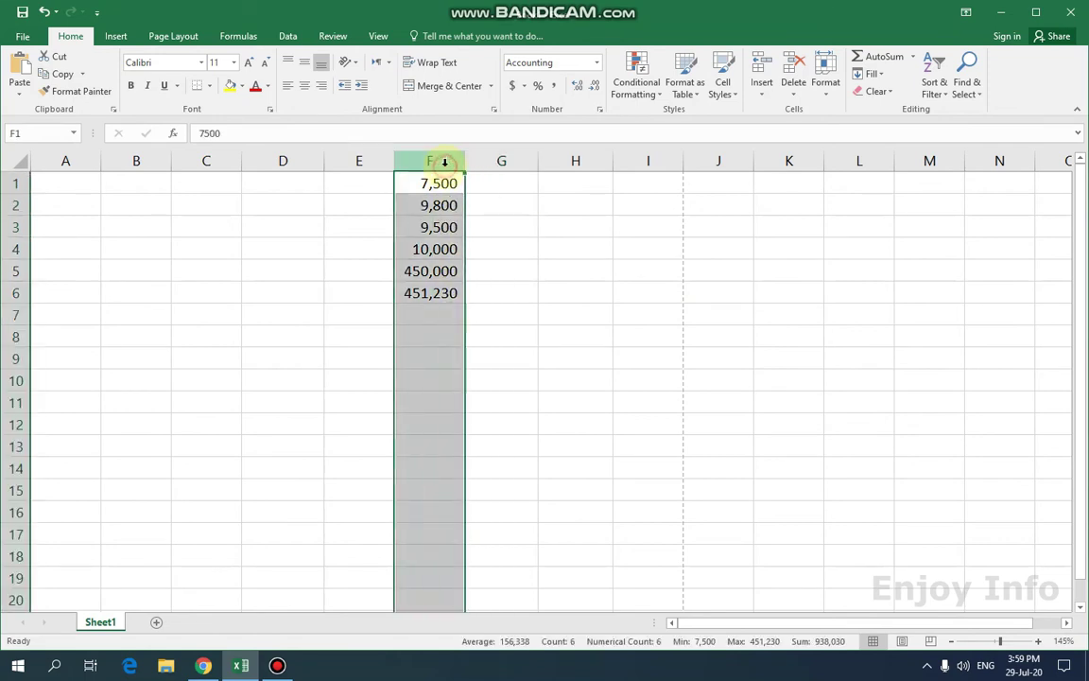
pyautogui.click(577, 87)
pyautogui.click(576, 87)
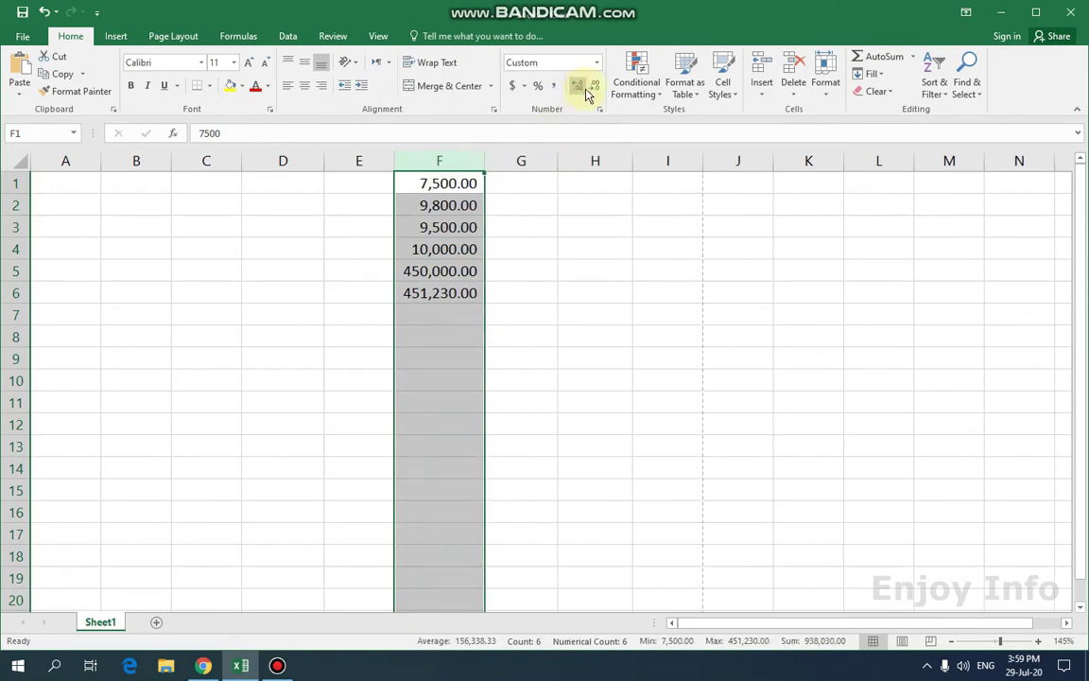
pyautogui.click(587, 90)
pyautogui.click(586, 91)
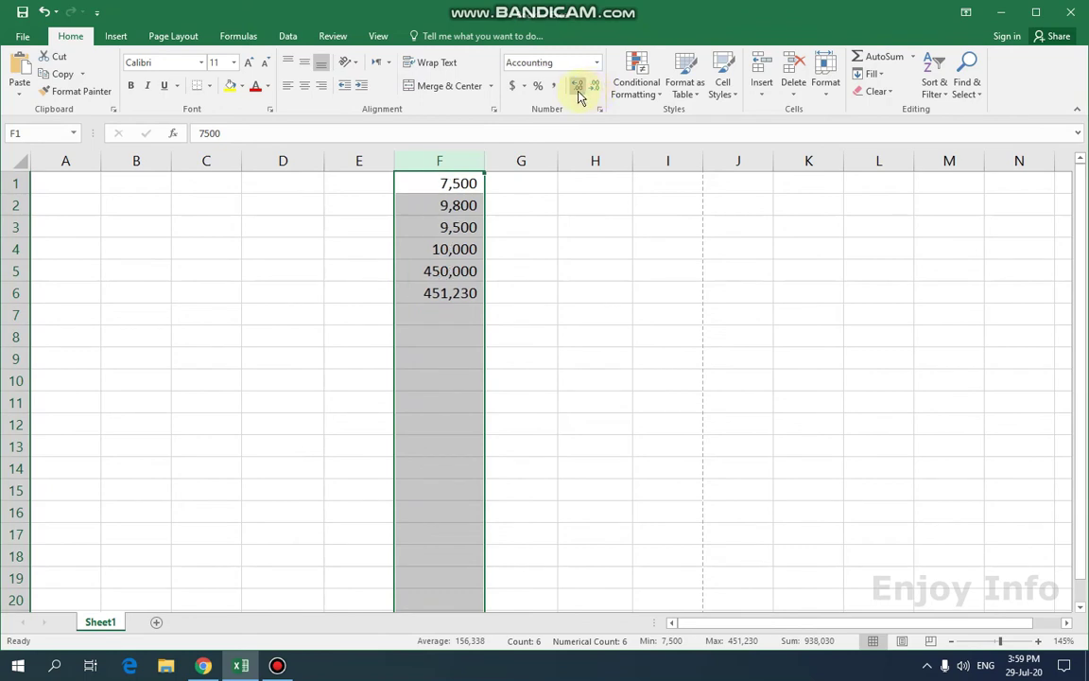
# Step: Clear the column F figures 7,500 through 451,230 and select a cell in column D
pyautogui.click(537, 226)
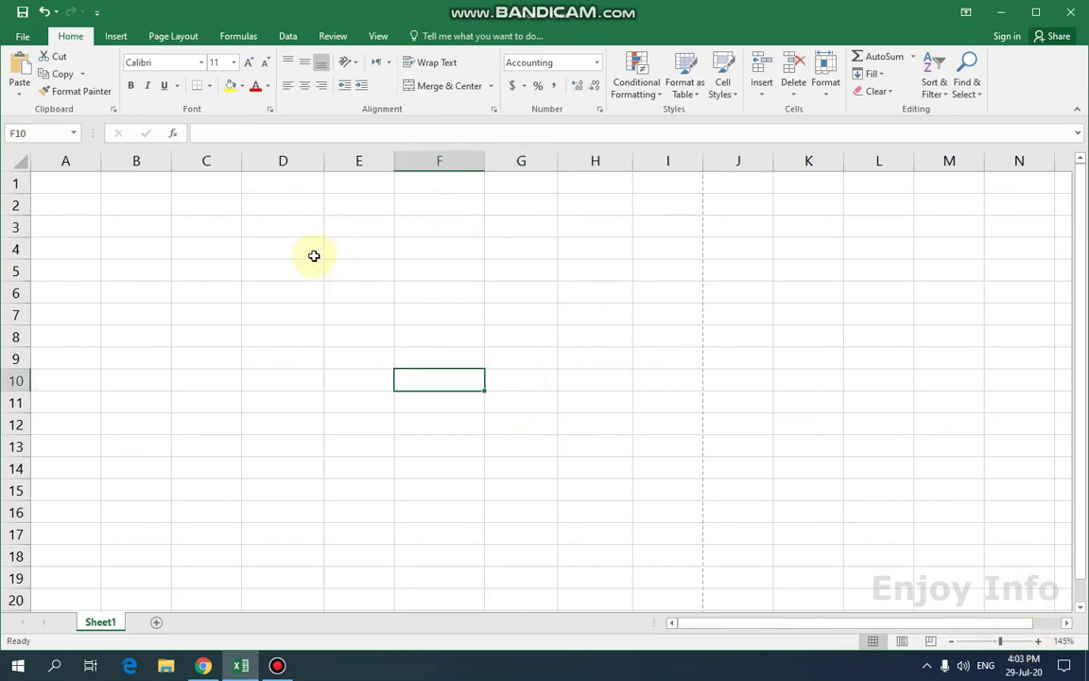
pyautogui.click(310, 246)
# Step: Enter 4500, 4532 and 132 into D3:D5
pyautogui.click(299, 219)
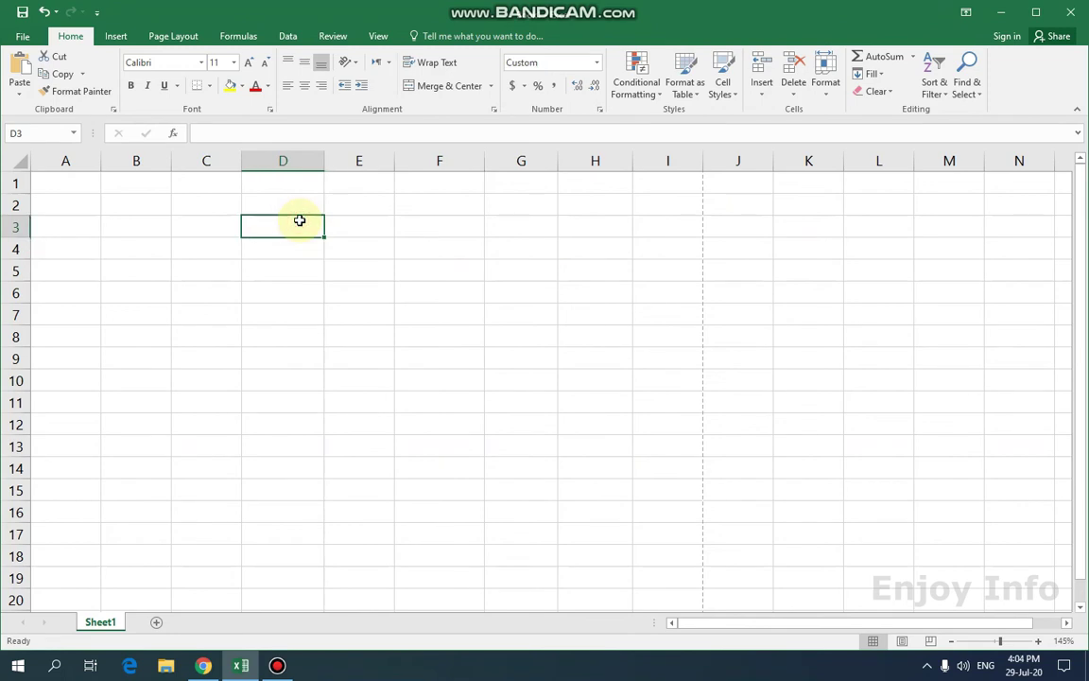
pyautogui.write('4500')
pyautogui.press('Return')
pyautogui.write('4')
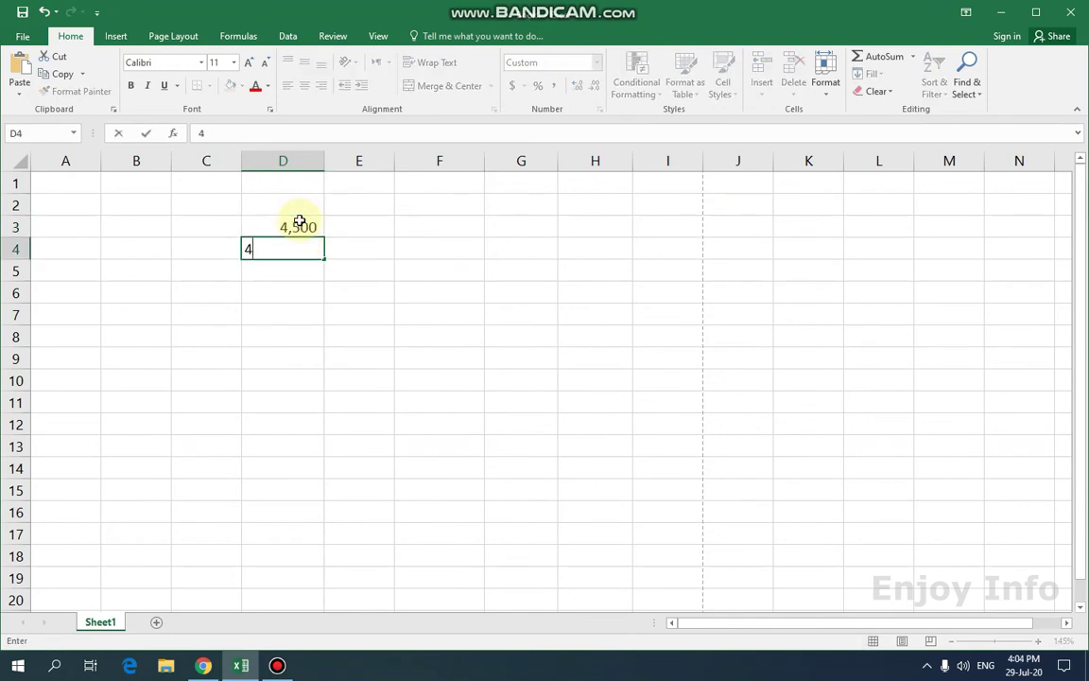
pyautogui.write(',532')
pyautogui.press('Return')
pyautogui.write('132')
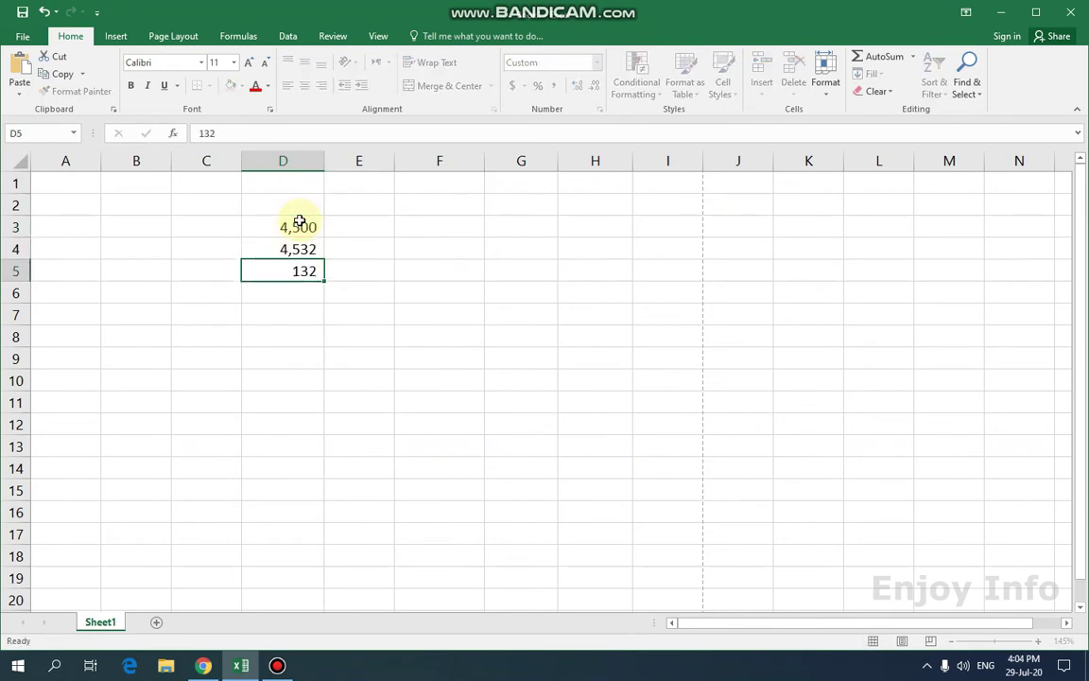
pyautogui.press('Return')
# Step: Enter 132132, 1231231 and 123152 into D6:D8
pyautogui.write('132,132')
pyautogui.press('Return')
pyautogui.write('1,23')
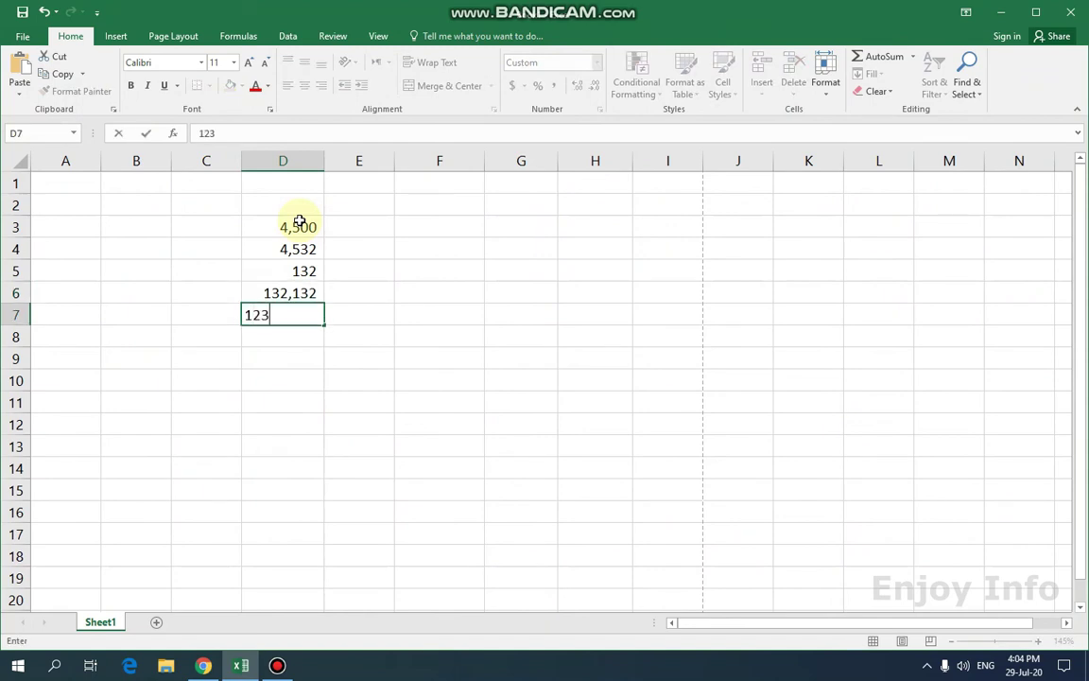
pyautogui.write('1,231')
pyautogui.press('Return')
pyautogui.write('123')
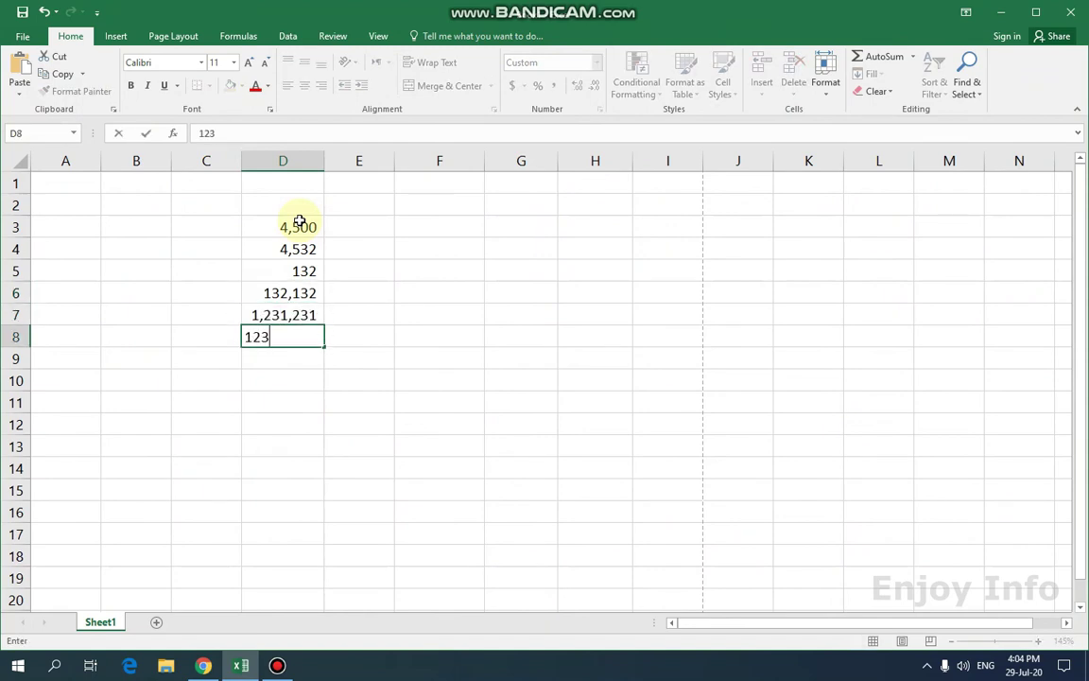
pyautogui.write(',152')
pyautogui.press('Return')
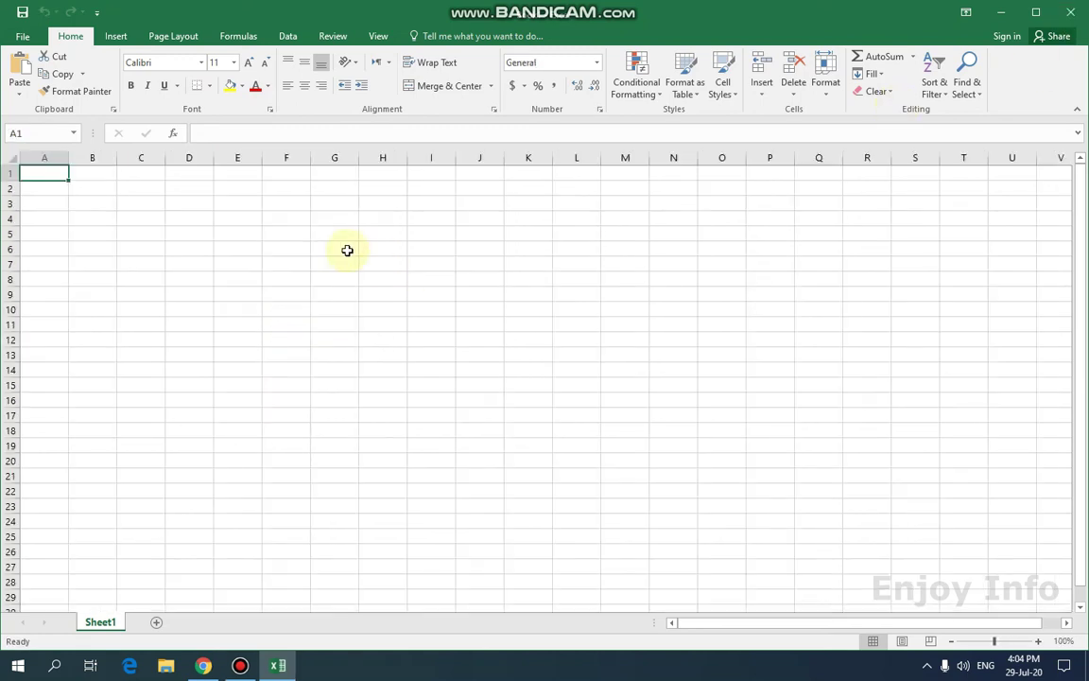
# Step: Enter 4500, 6523, 12351, 32123 and 123123 into G5:G9
pyautogui.click(321, 236)
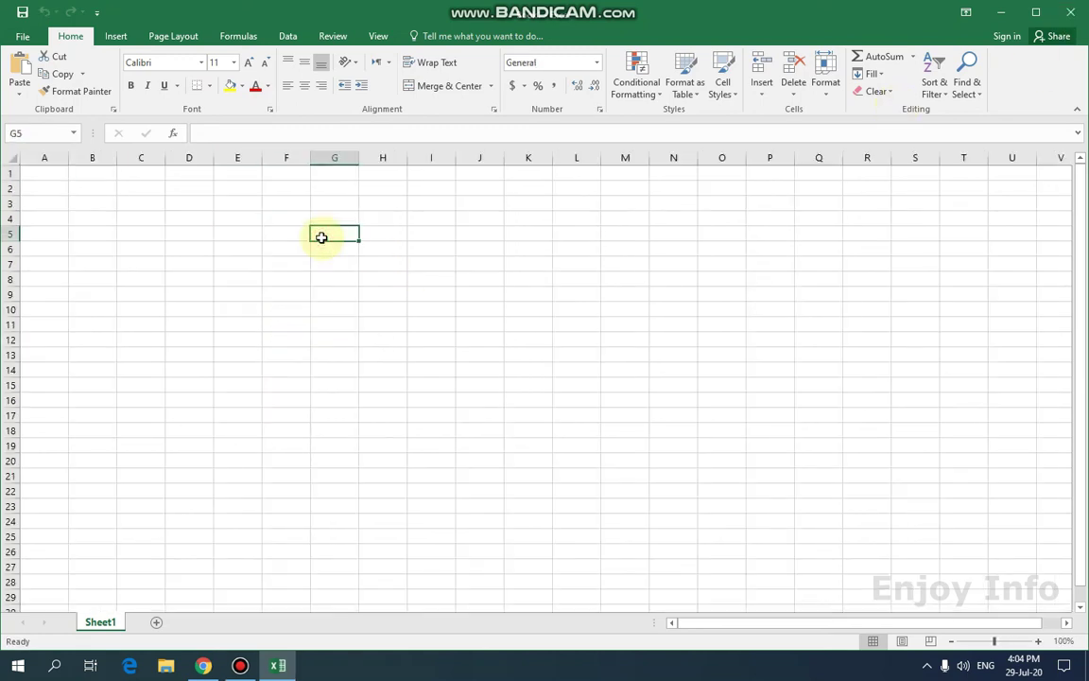
pyautogui.write('4500')
pyautogui.press('Return')
pyautogui.write('6523')
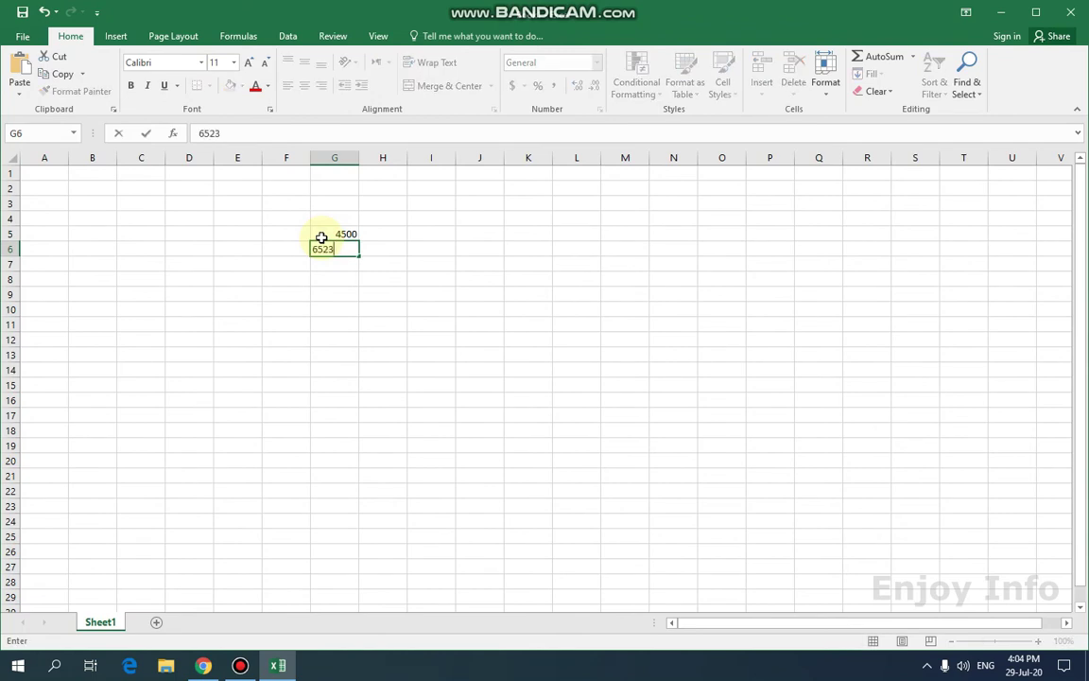
pyautogui.press('Return')
pyautogui.write('12351')
pyautogui.press('Return')
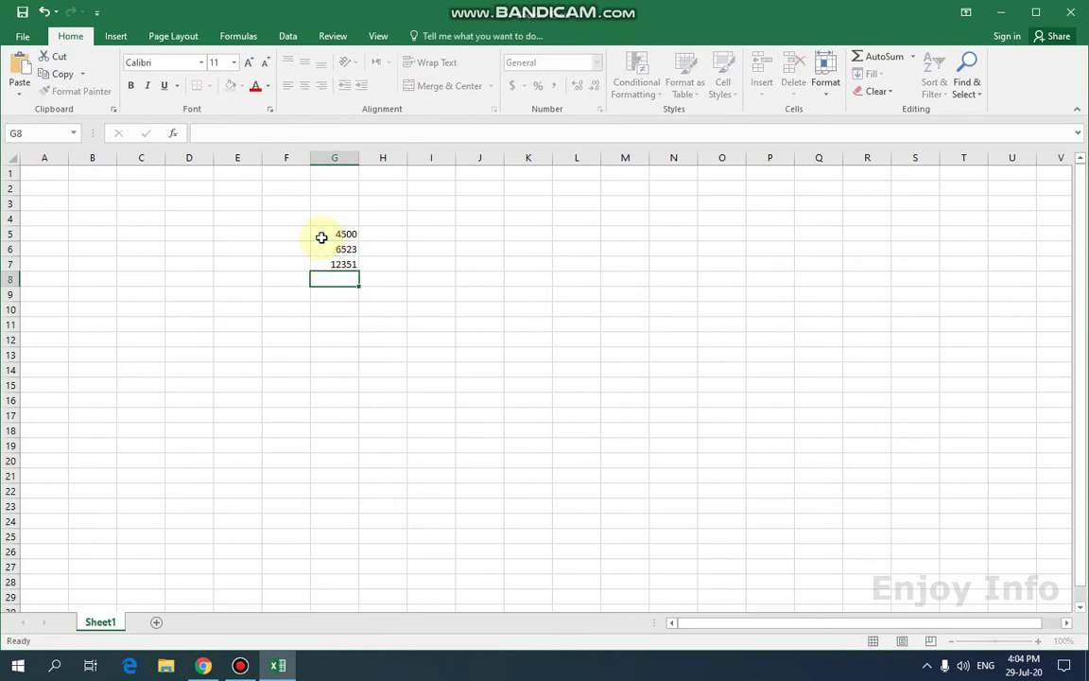
pyautogui.write('32123')
pyautogui.press('Return')
pyautogui.write('123123')
pyautogui.press('Return')
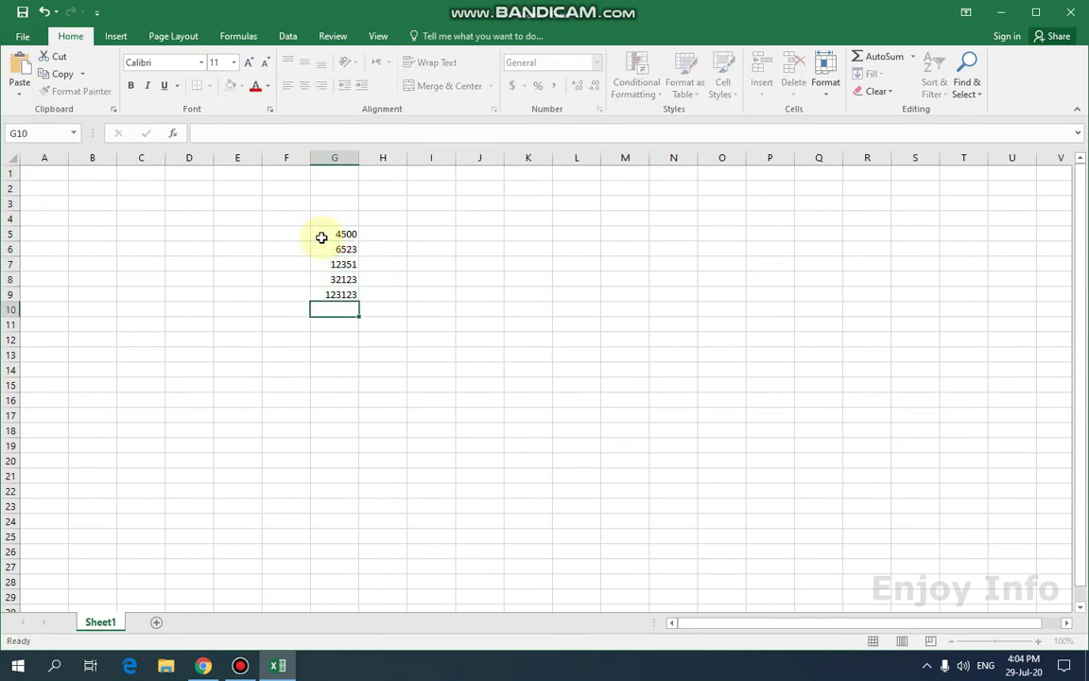
# Step: Apply Comma Style to column G to add thousands separators
pyautogui.click(345, 157)
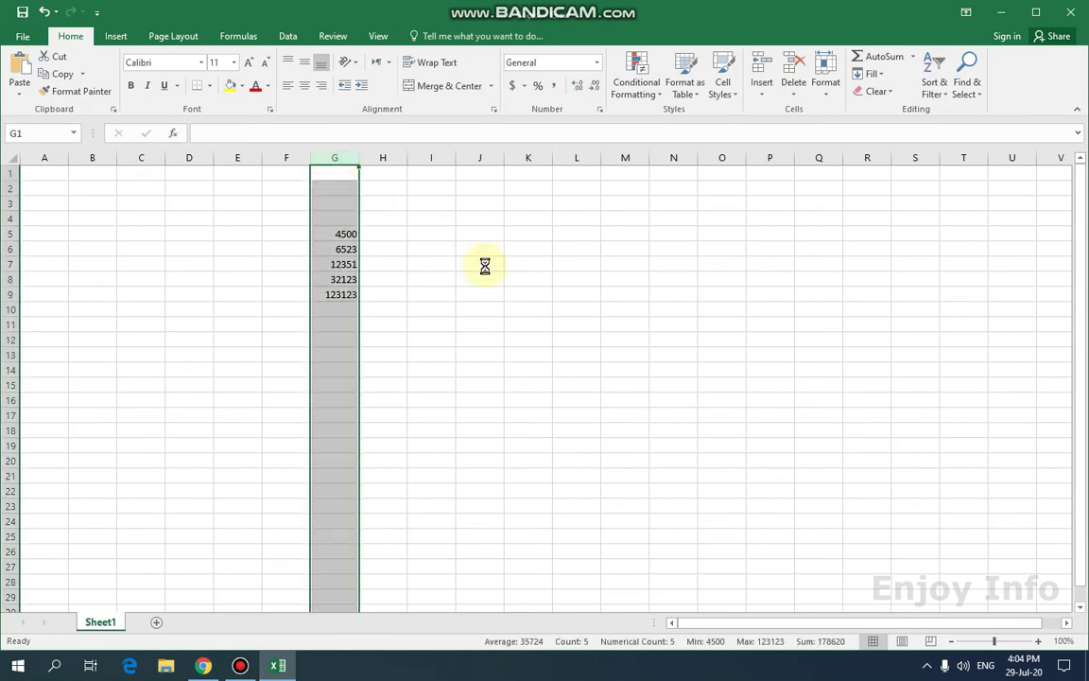
pyautogui.scroll(4, 486, 265)
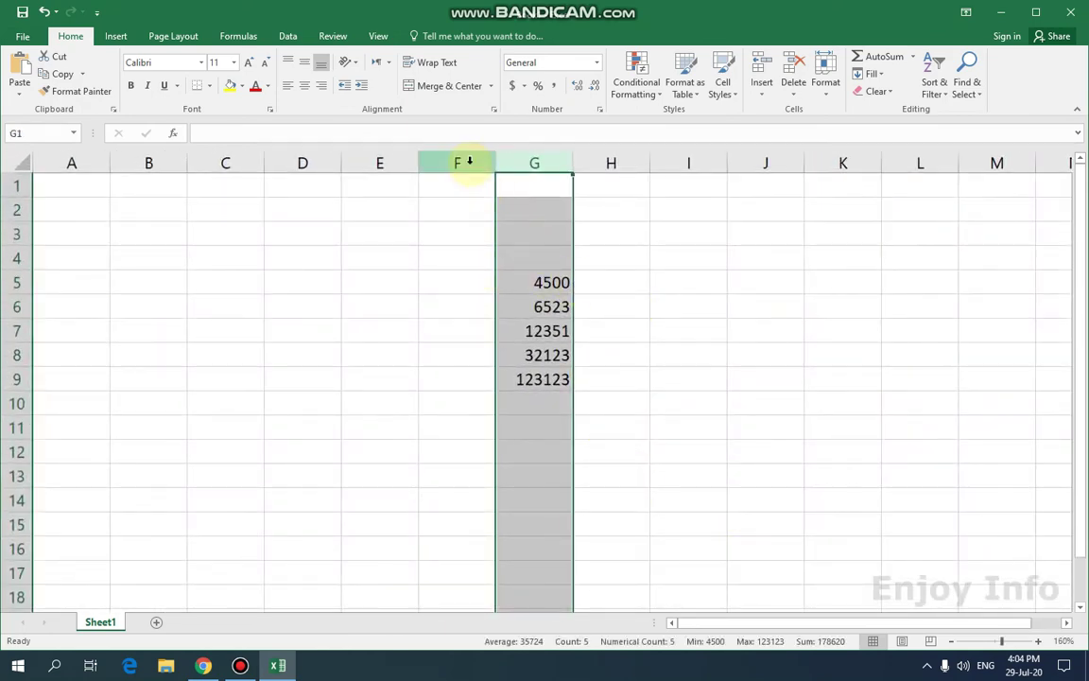
pyautogui.click(554, 85)
pyautogui.click(676, 314)
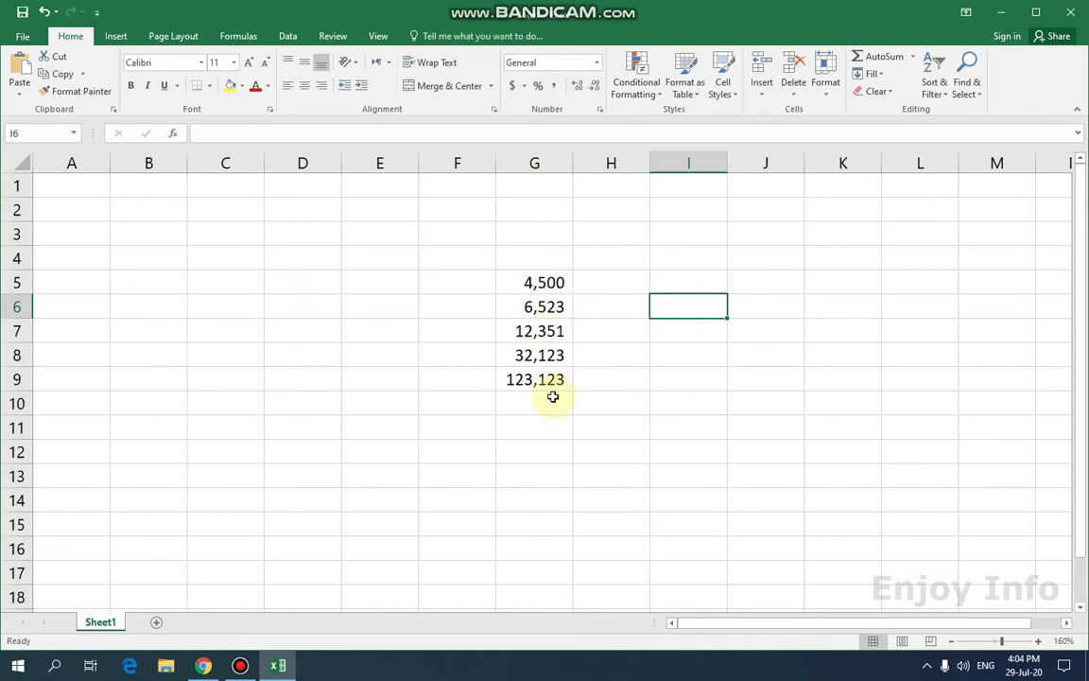
pyautogui.scroll(-1, 430, 386)
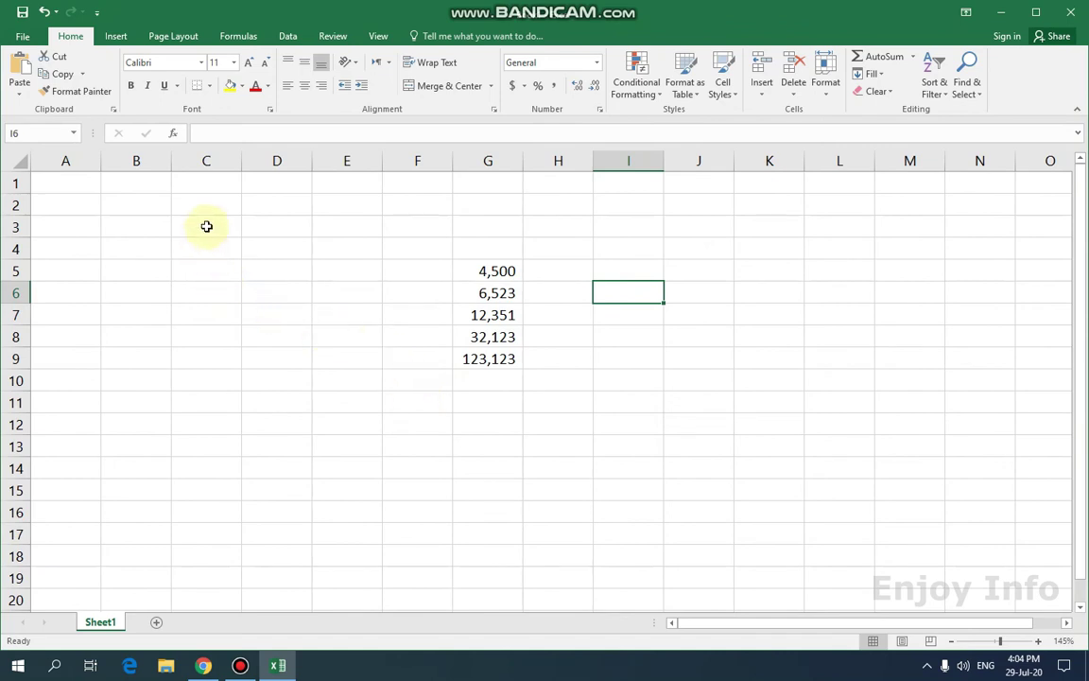
# Step: Select C3:C10 and apply the Number format with 2 decimal places via Format Cells
pyautogui.moveTo(206, 226); pyautogui.dragTo(206, 403)
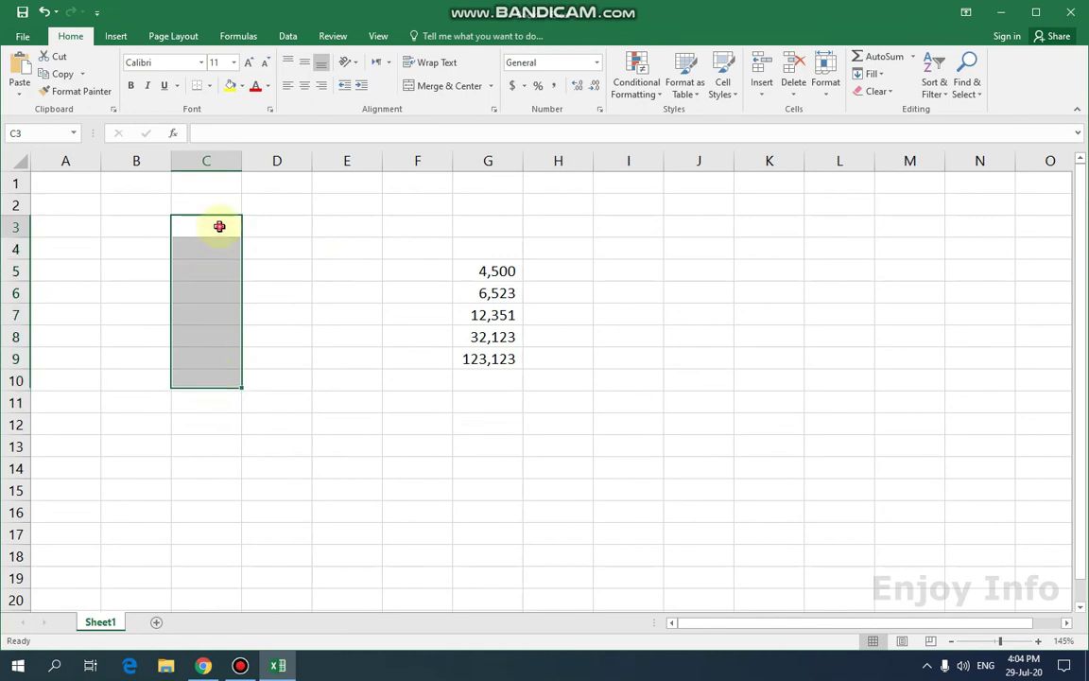
pyautogui.moveTo(218, 226); pyautogui.dragTo(214, 373)
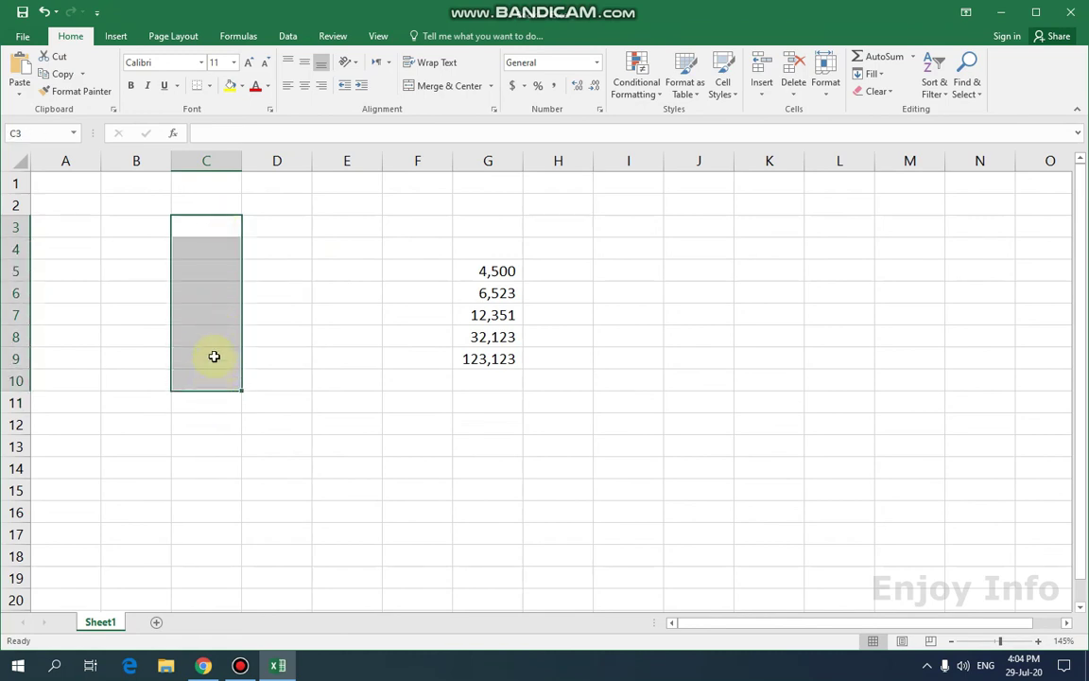
pyautogui.click(600, 112)
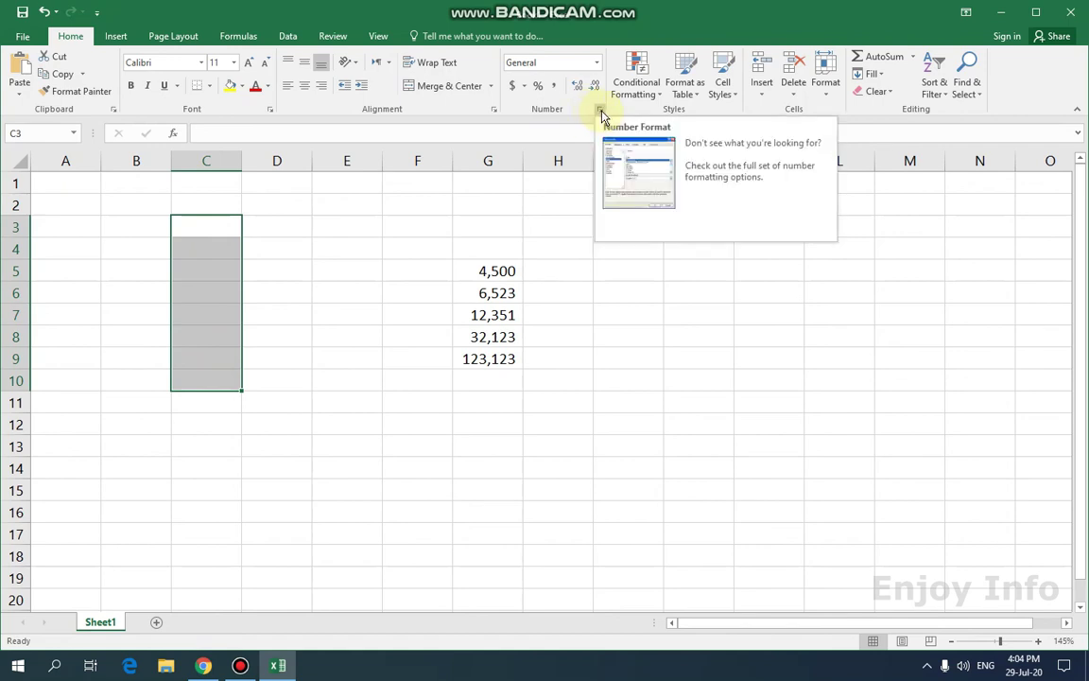
pyautogui.click(600, 112)
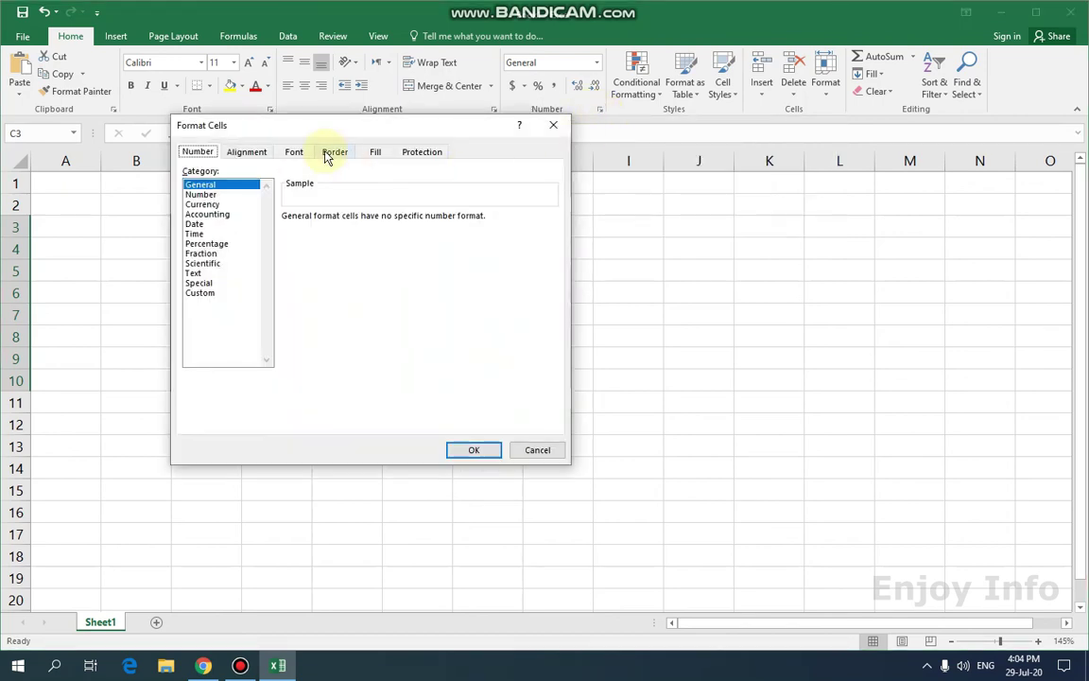
pyautogui.moveTo(326, 126); pyautogui.dragTo(369, 132)
pyautogui.moveTo(485, 133); pyautogui.dragTo(494, 132)
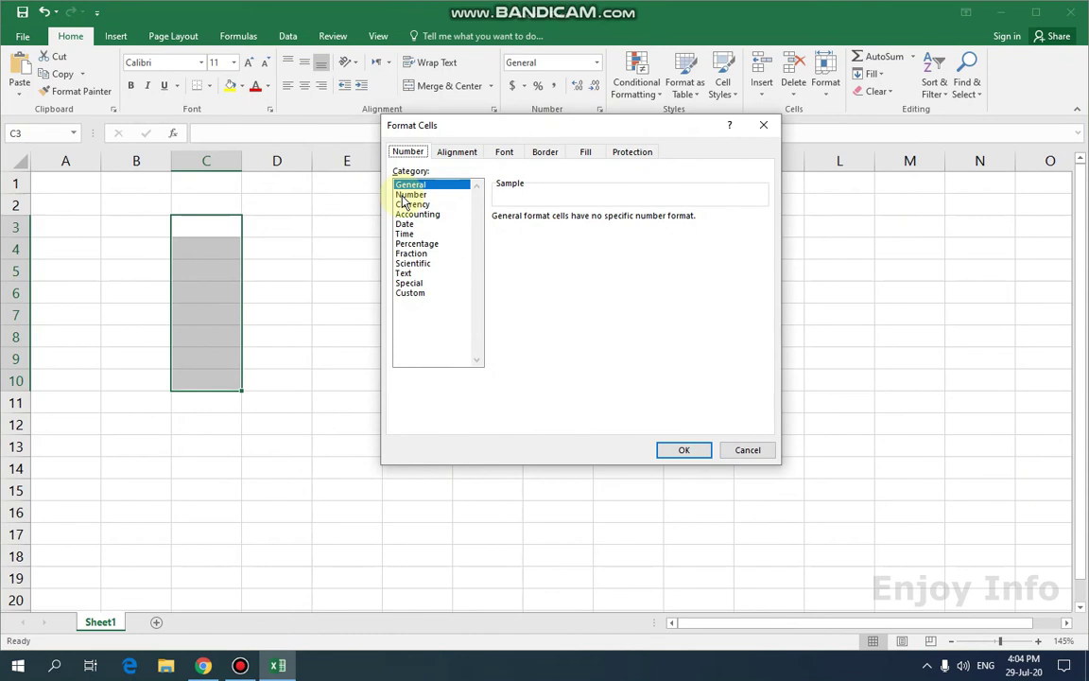
pyautogui.click(411, 194)
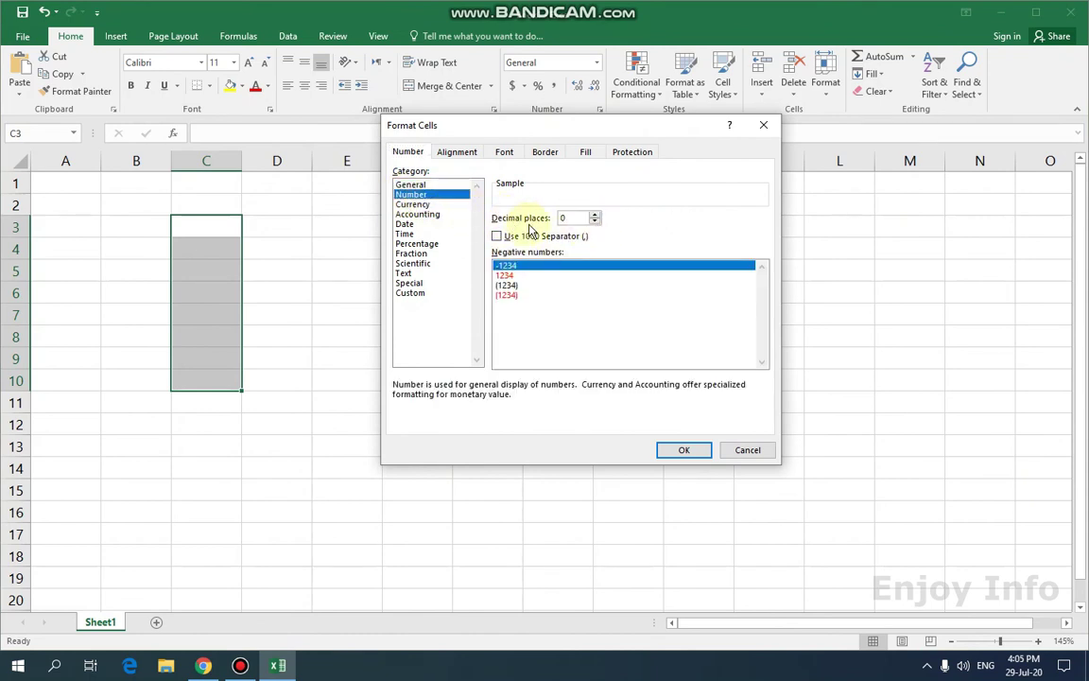
pyautogui.click(596, 214)
pyautogui.click(596, 215)
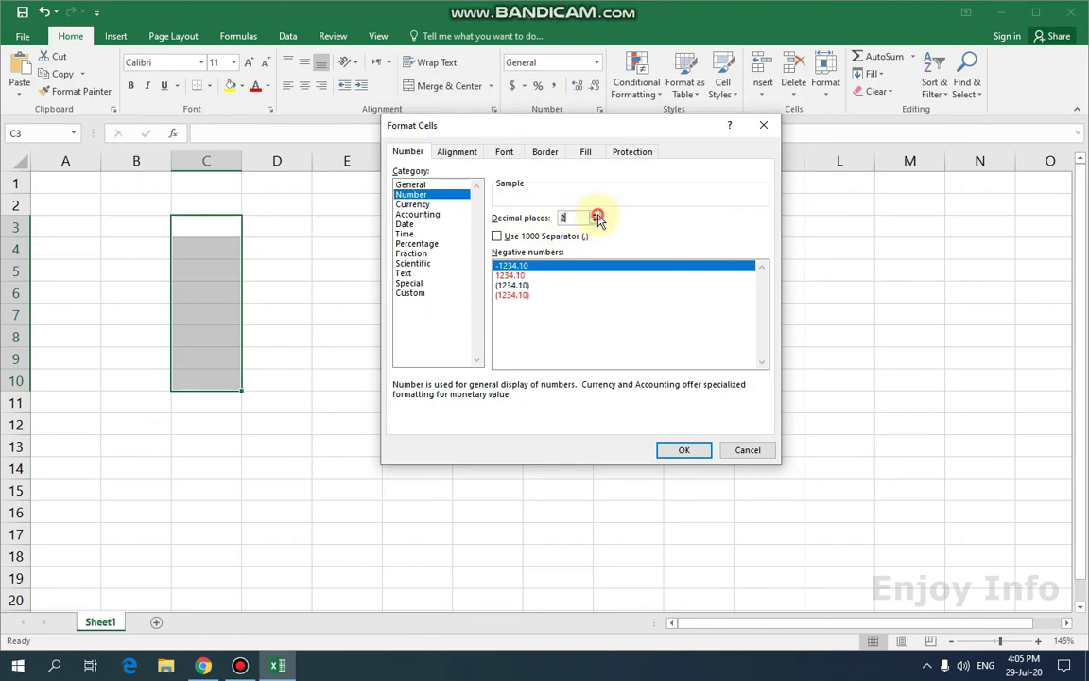
pyautogui.click(672, 447)
pyautogui.click(417, 426)
pyautogui.click(209, 228)
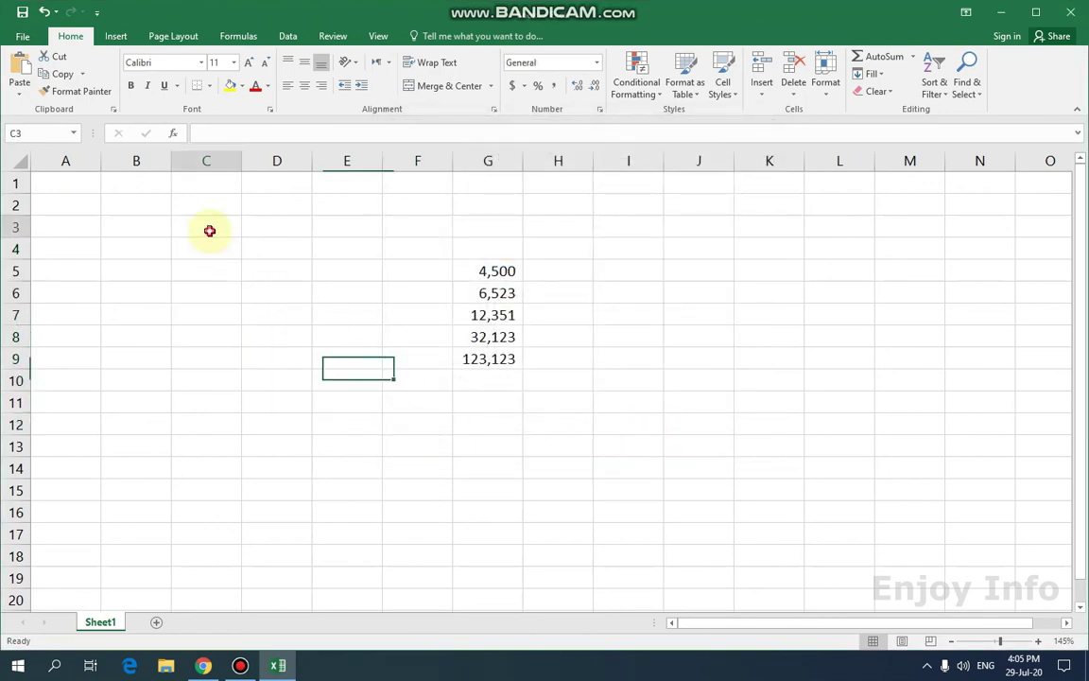
# Step: Enter 4500, 9500, 10000, 65900 and 123500 into C3:C7, shown with two decimals
pyautogui.write('4500')
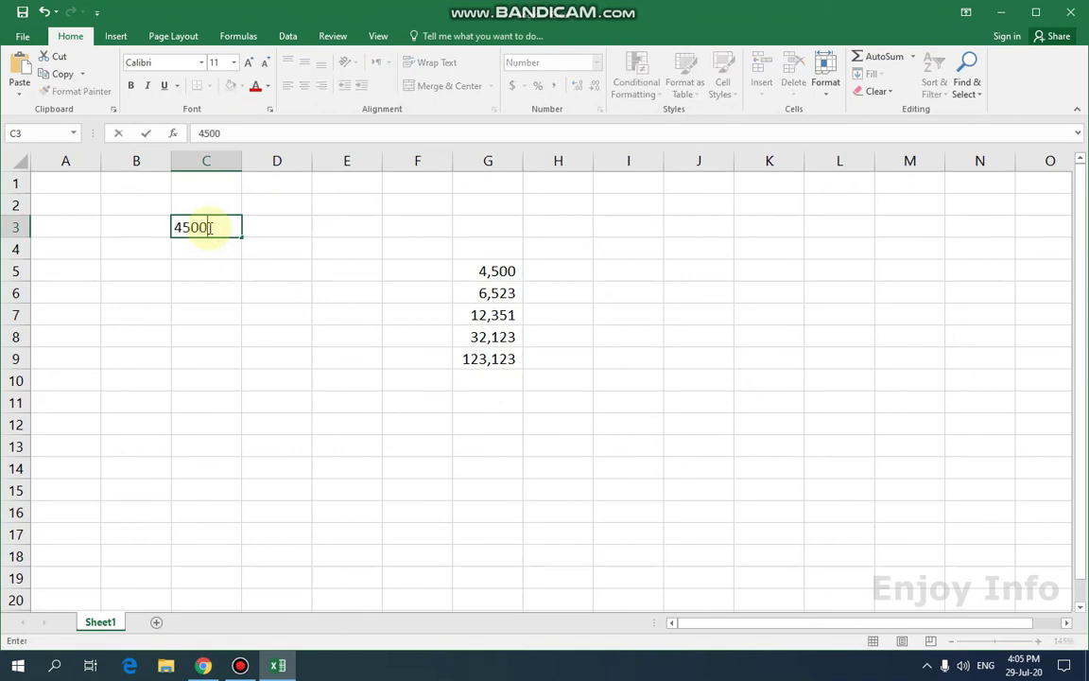
pyautogui.press('Return')
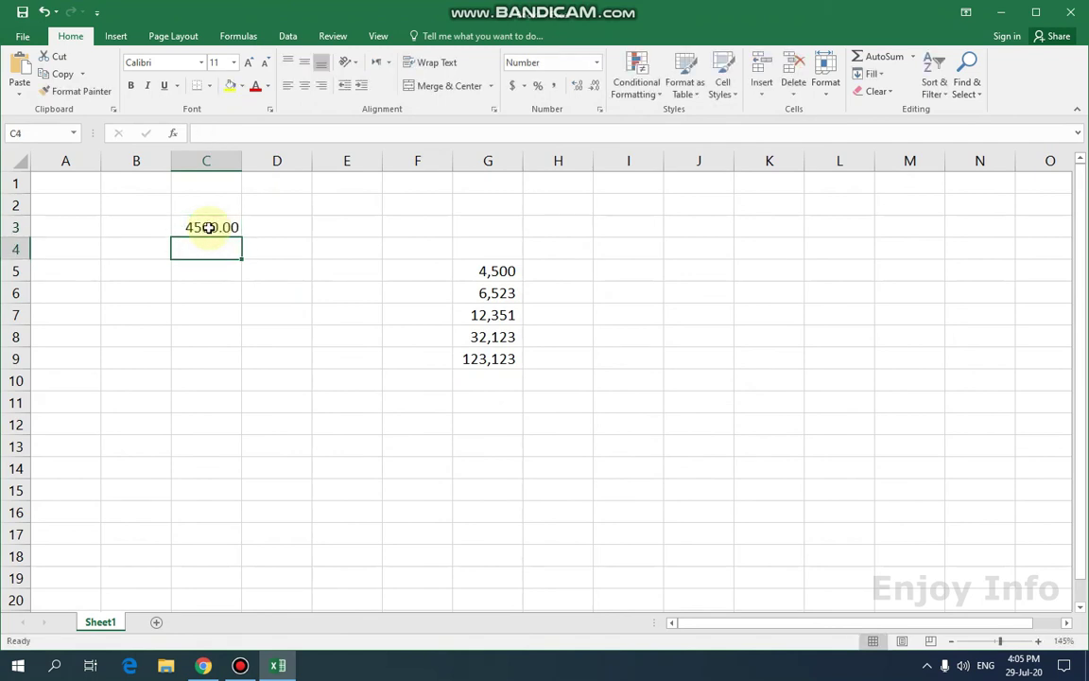
pyautogui.write('9500')
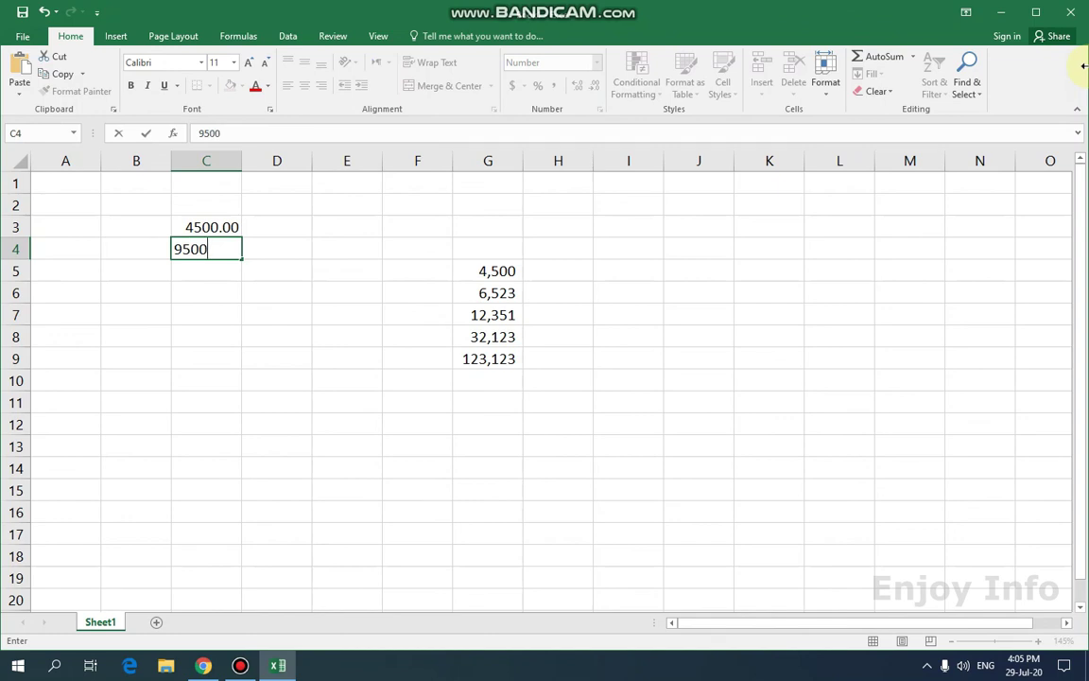
pyautogui.press('Return')
pyautogui.write('10000')
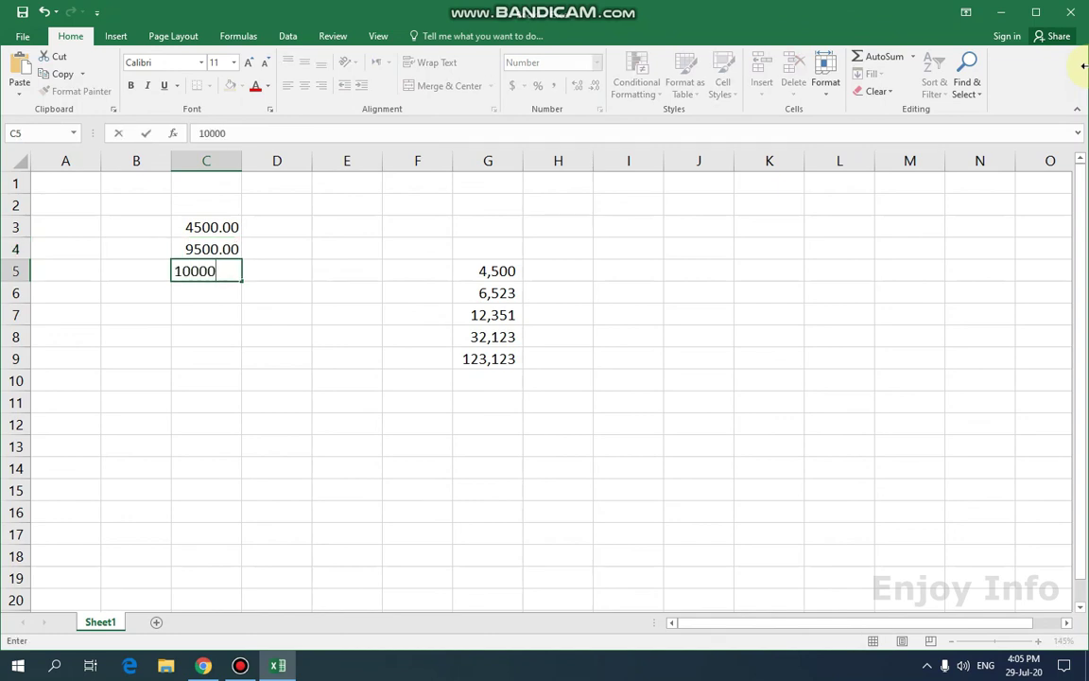
pyautogui.press('Return')
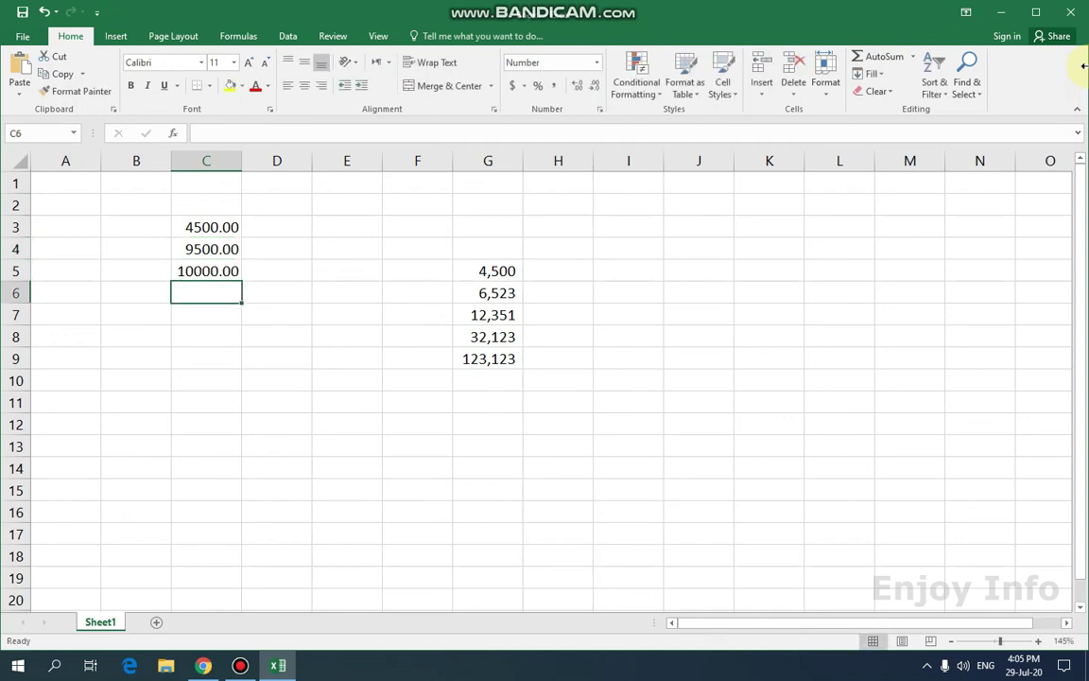
pyautogui.write('65900')
pyautogui.press('Return')
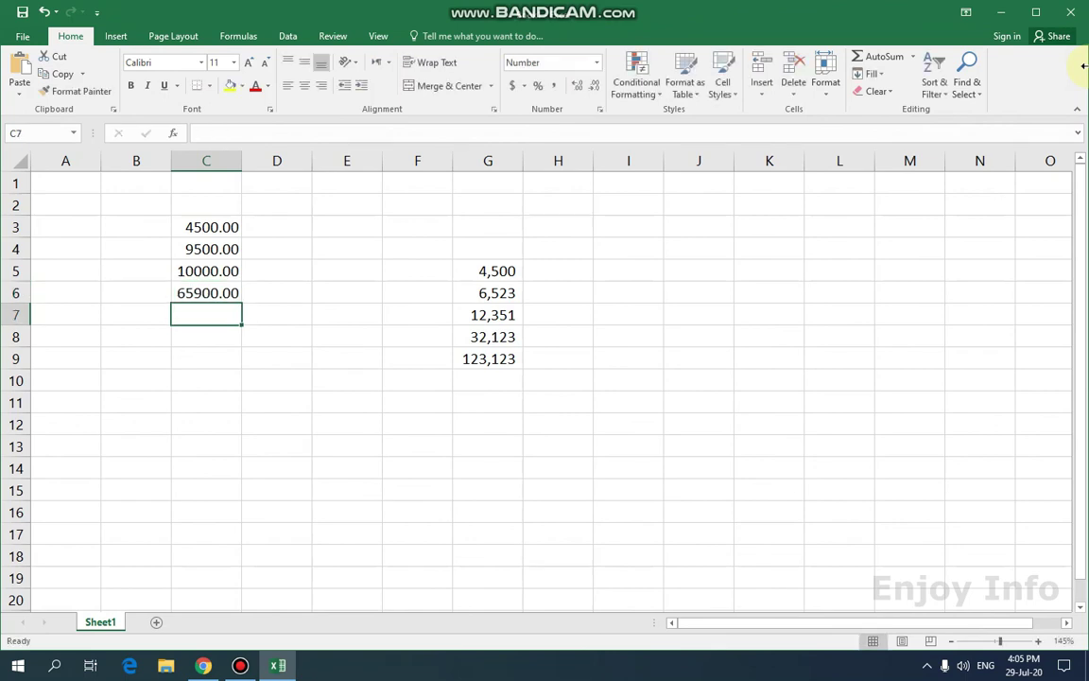
pyautogui.write('123500')
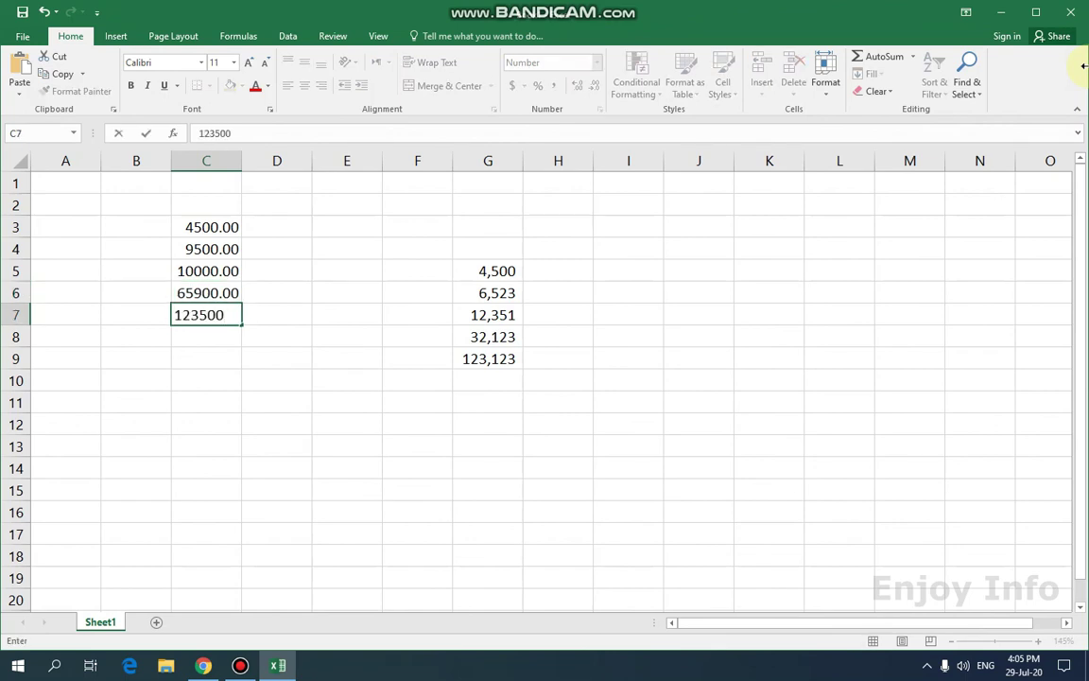
pyautogui.press('Right')
# Step: Enter 5632, 2312 and 32123 into D3:D5
pyautogui.press('Up')
pyautogui.press('Up')
pyautogui.press('Up')
pyautogui.press('Up')
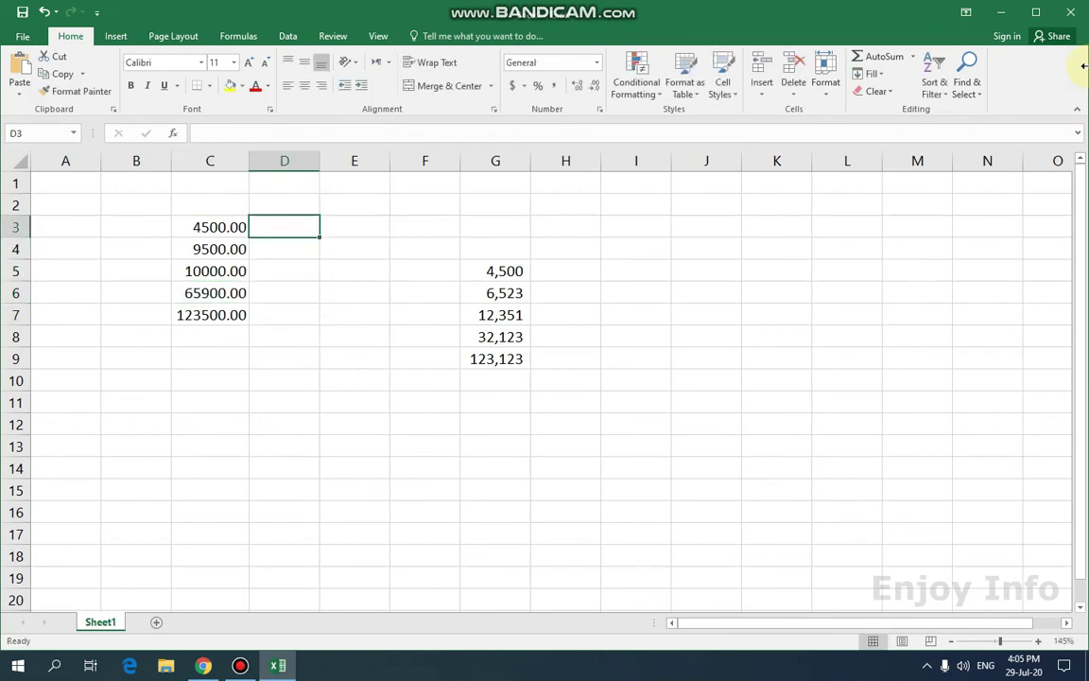
pyautogui.write('5632')
pyautogui.press('Return')
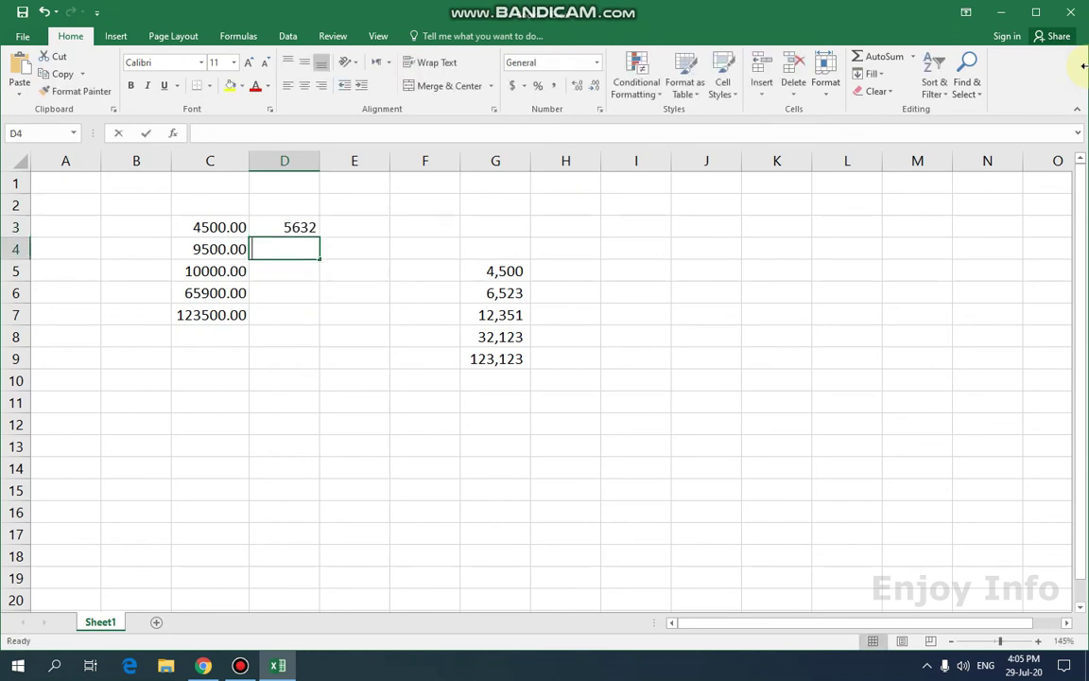
pyautogui.write('2312')
pyautogui.press('Return')
pyautogui.write('32123')
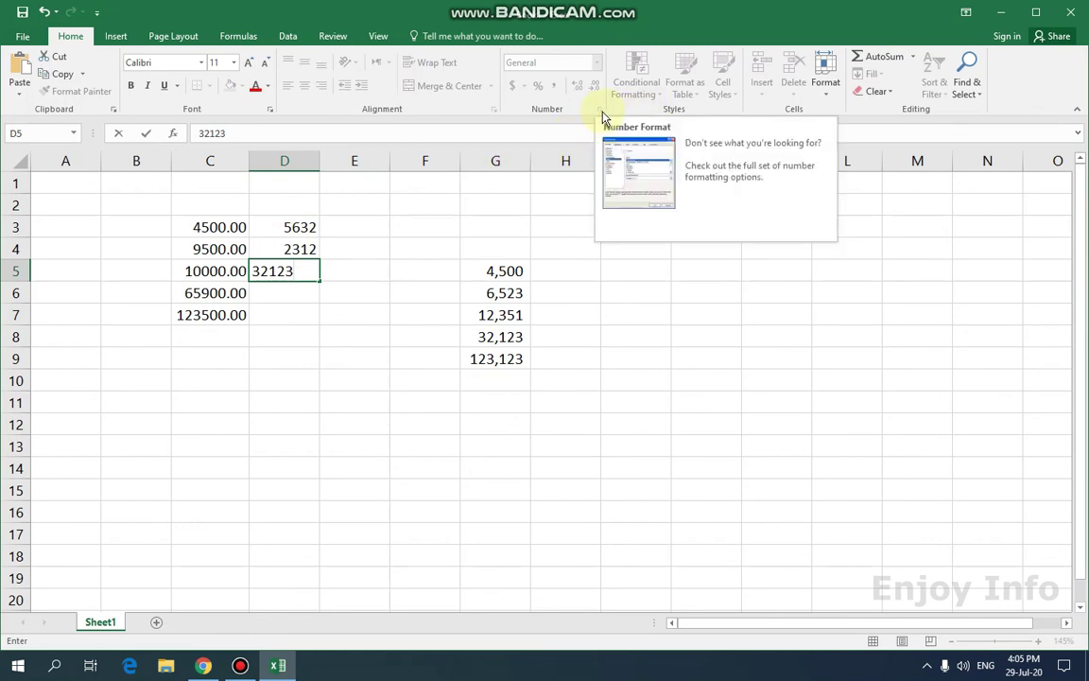
# Step: Commit 32123 in D5 and dismiss the Format Cells dialog without changes
pyautogui.click(503, 224)
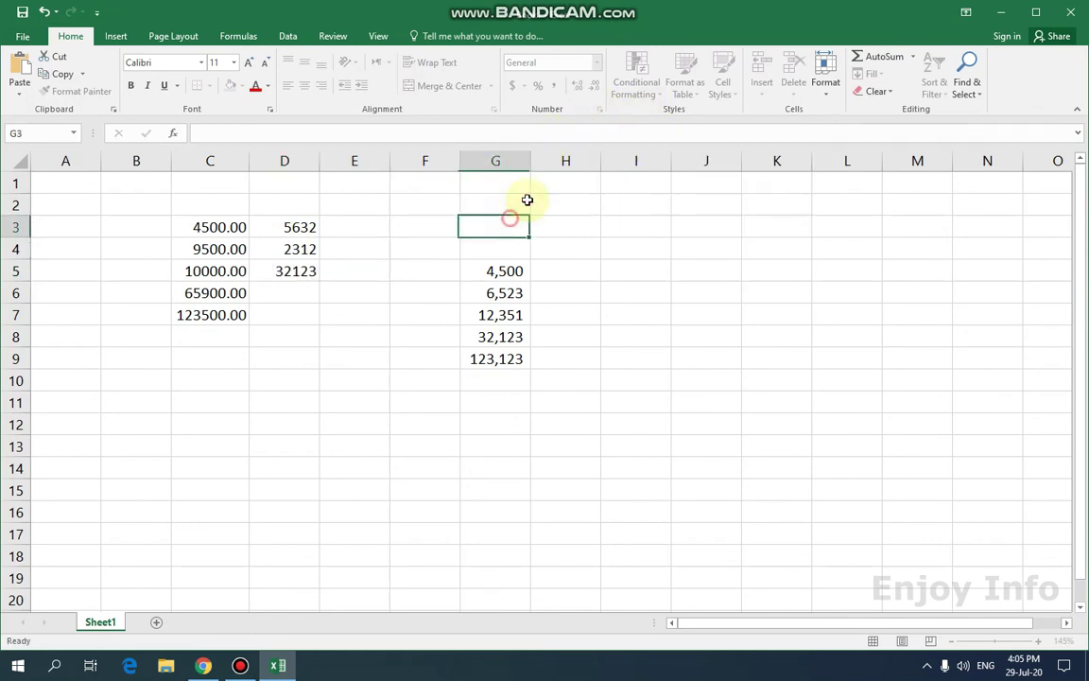
pyautogui.click(600, 111)
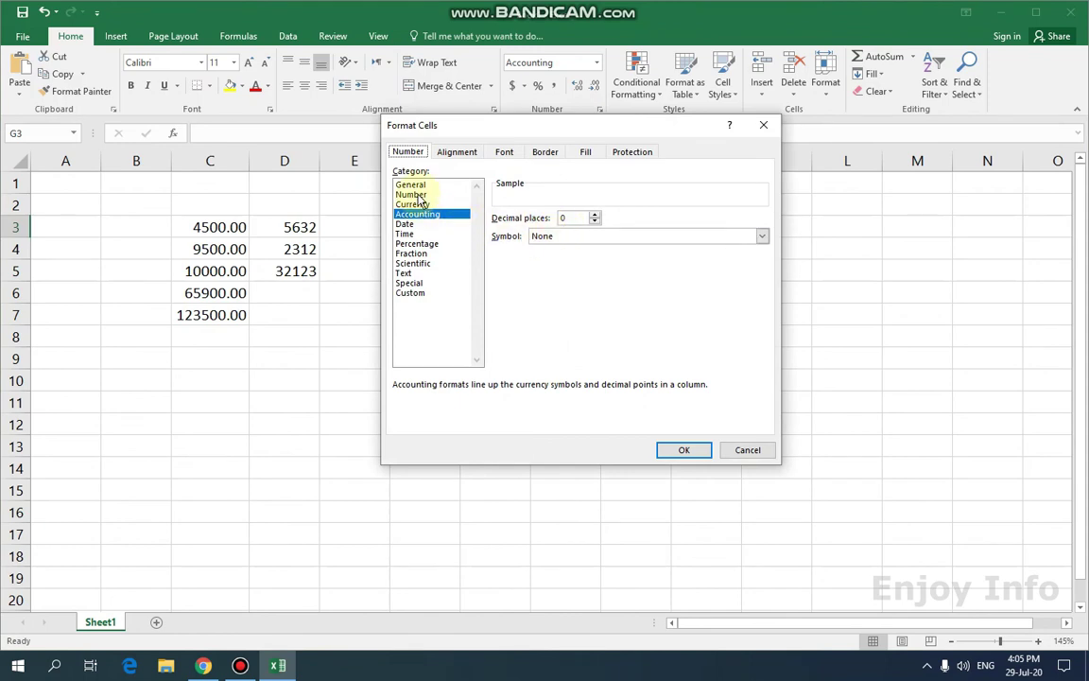
pyautogui.click(751, 447)
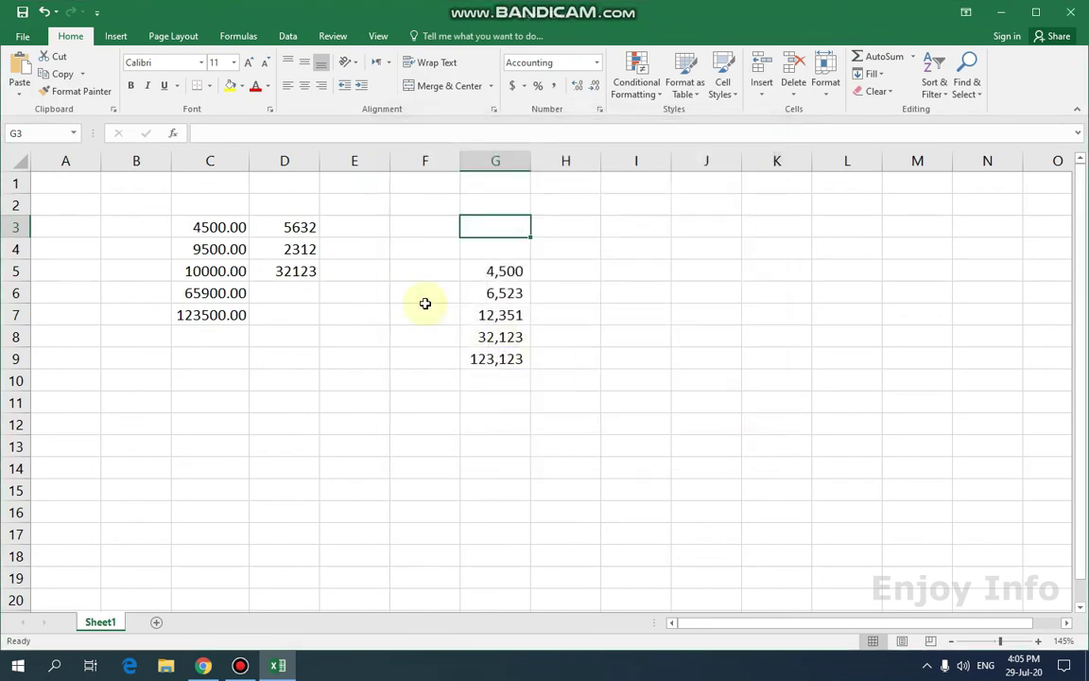
# Step: Give E3:E10 the Number format with 5 decimal places
pyautogui.click(369, 232)
pyautogui.moveTo(375, 291); pyautogui.dragTo(378, 383)
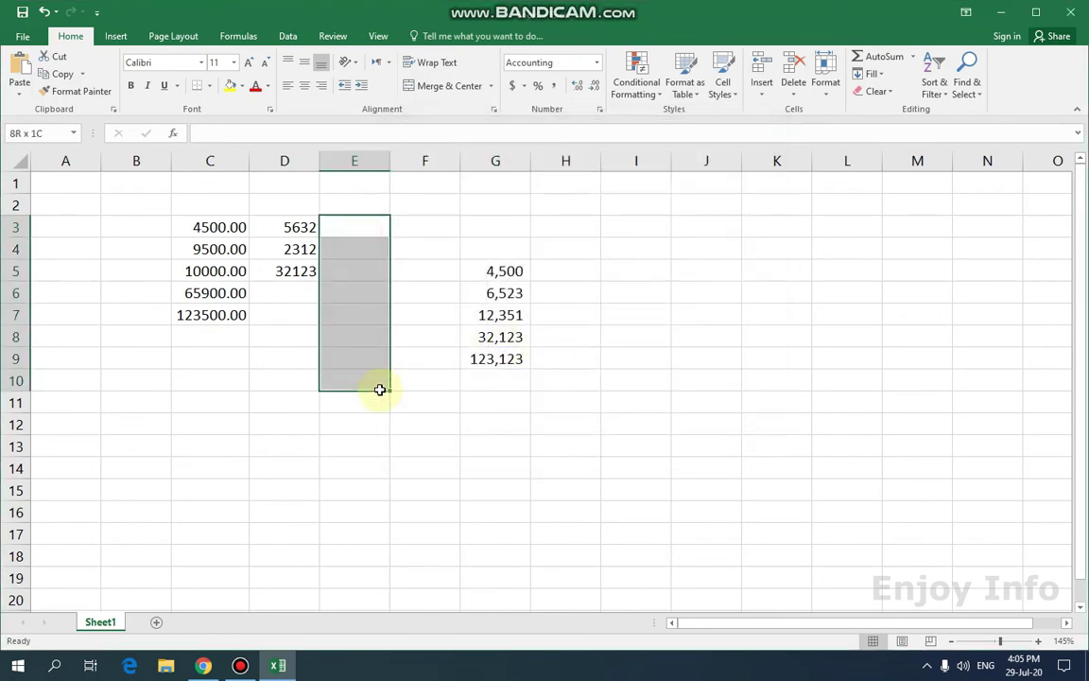
pyautogui.click(600, 111)
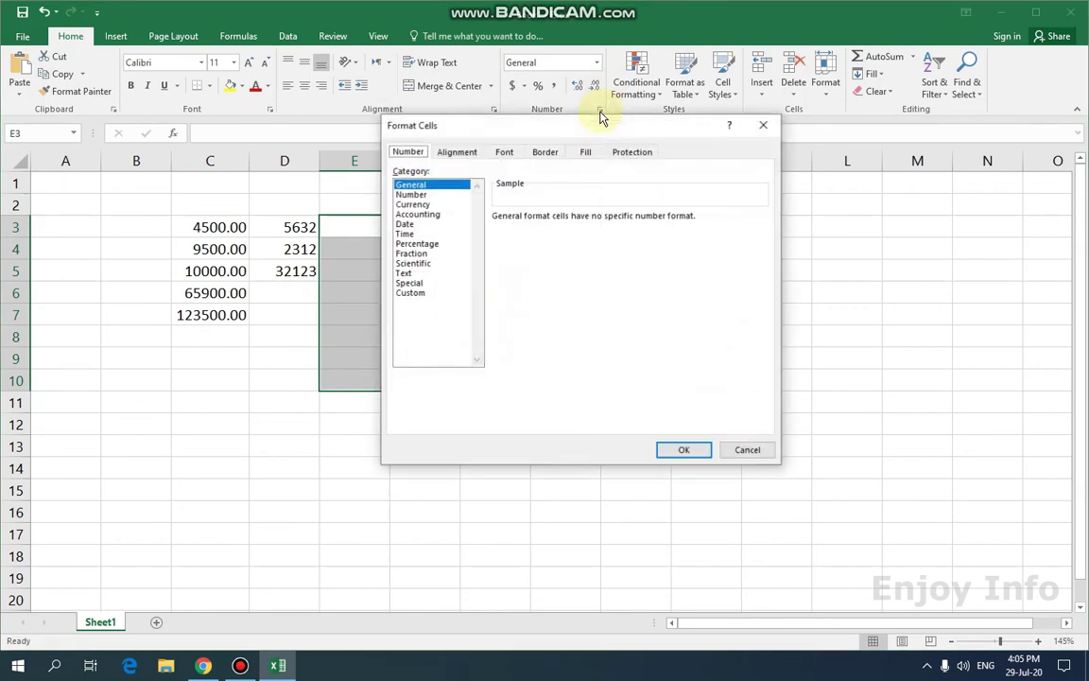
pyautogui.click(425, 196)
pyautogui.click(595, 215)
pyautogui.click(595, 215)
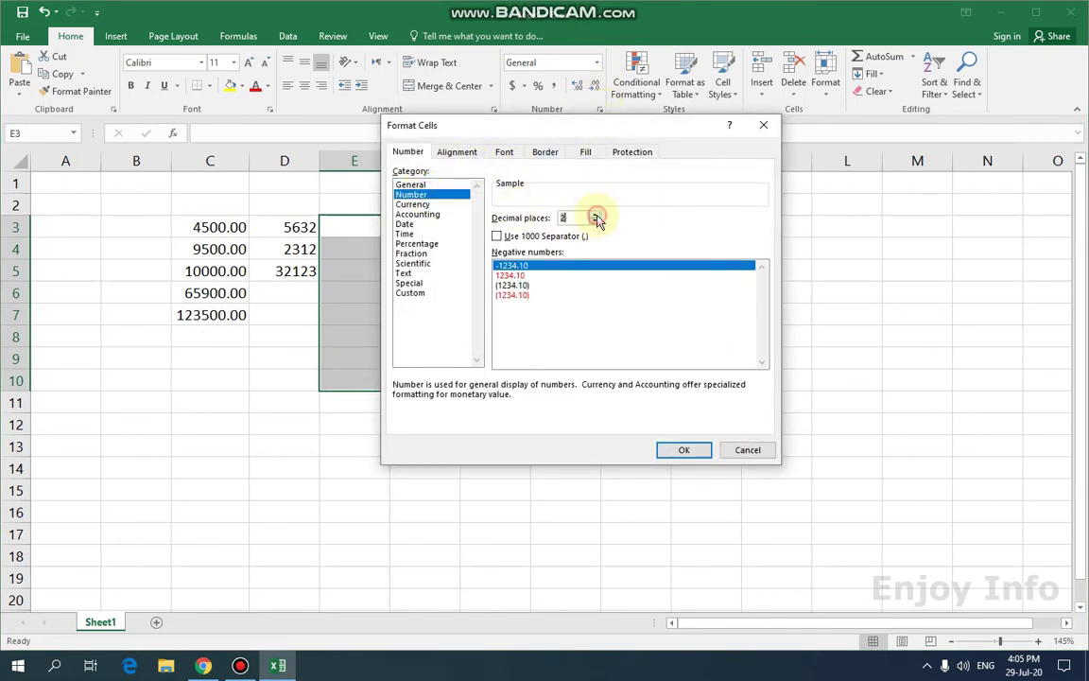
pyautogui.click(595, 214)
pyautogui.click(595, 215)
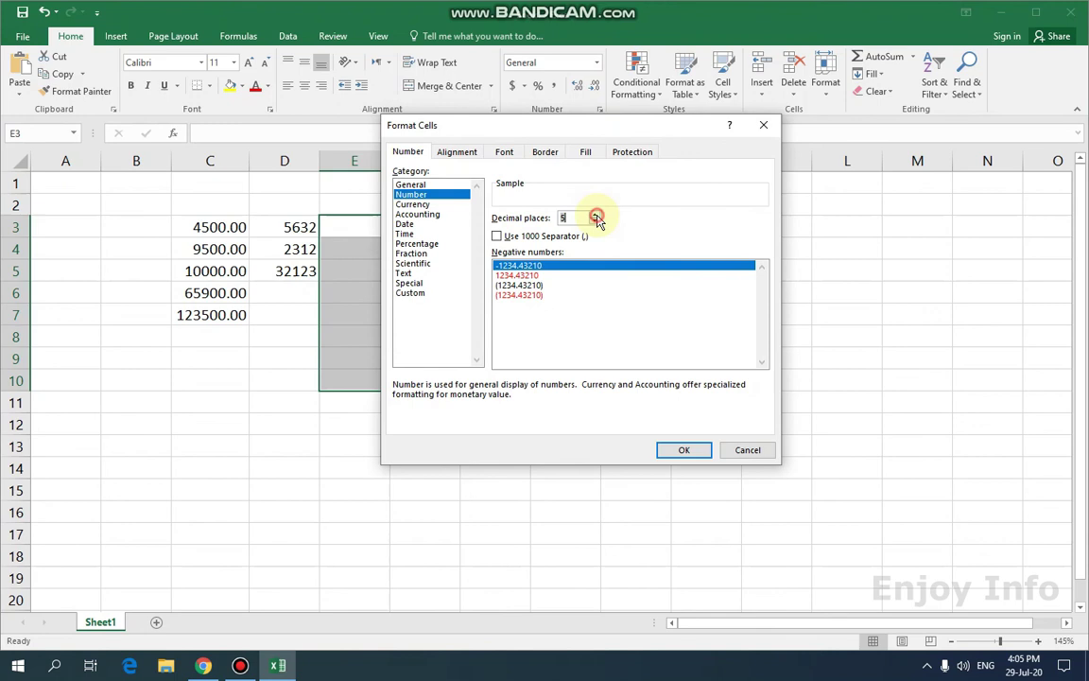
pyautogui.click(682, 449)
pyautogui.click(374, 232)
# Step: Enter 15, 562, 231, 150 and 132 in E3:E7, shown as 15.00000 through 132.00000
pyautogui.write('15')
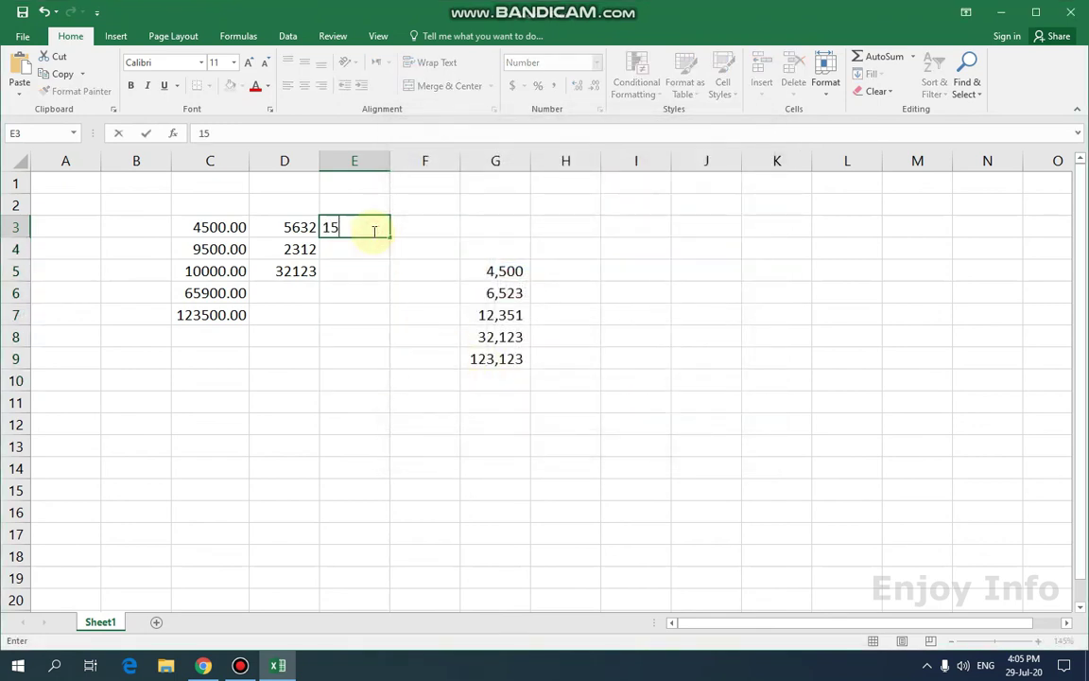
pyautogui.press('Return')
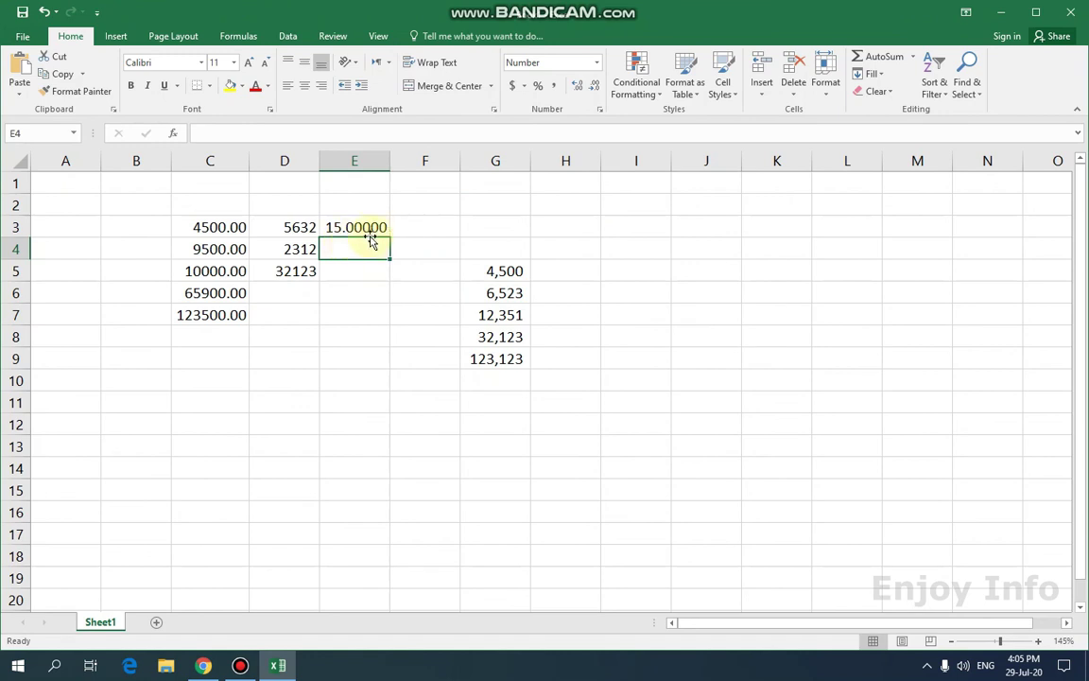
pyautogui.write('5')
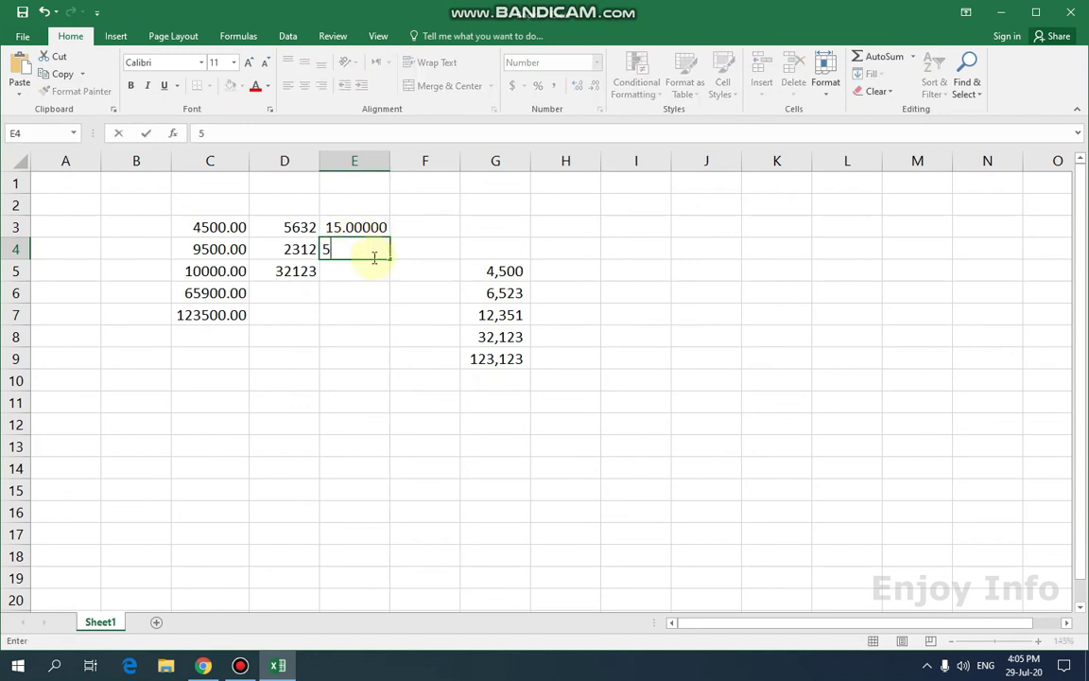
pyautogui.write('62')
pyautogui.press('Return')
pyautogui.write('231')
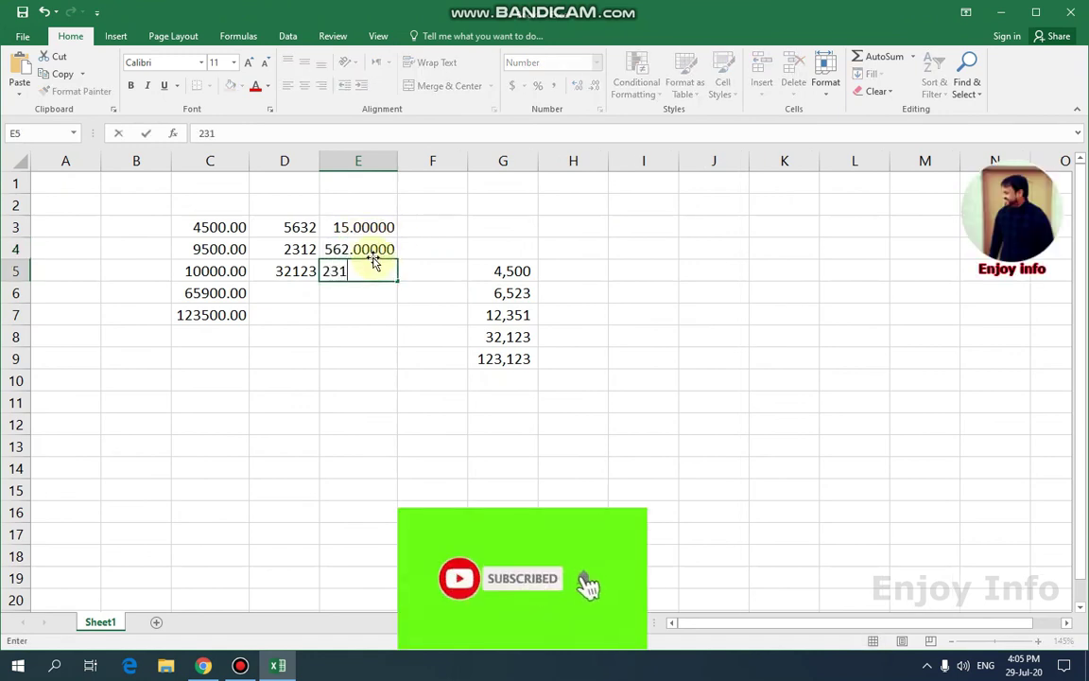
pyautogui.press('Return')
pyautogui.write('150')
pyautogui.press('Return')
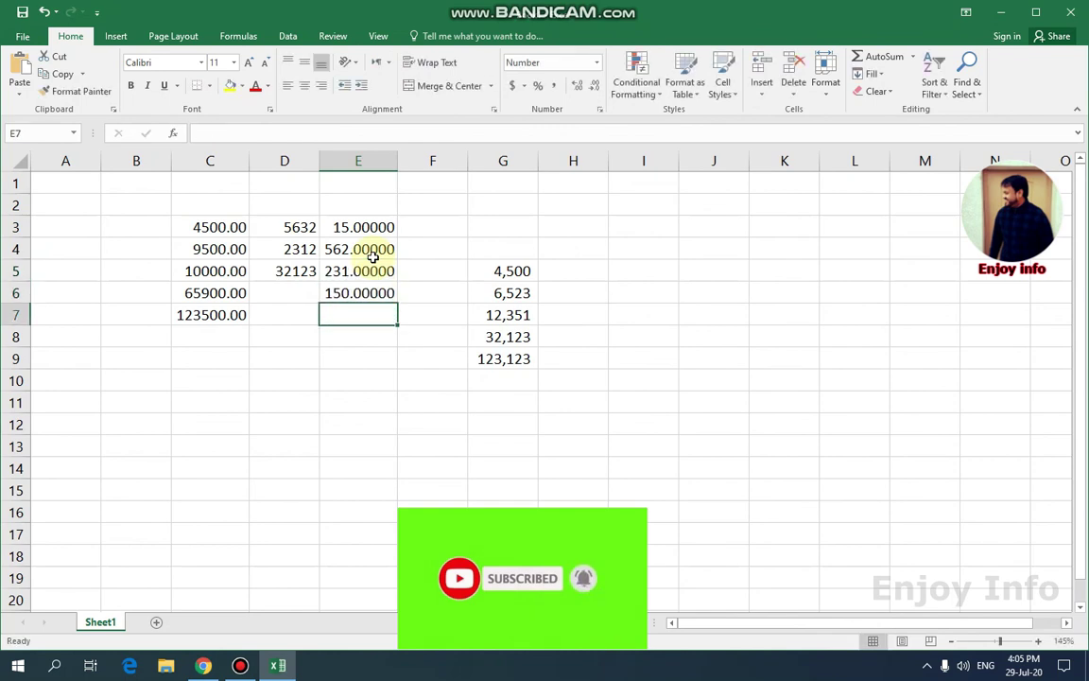
pyautogui.write('132')
pyautogui.press('Return')
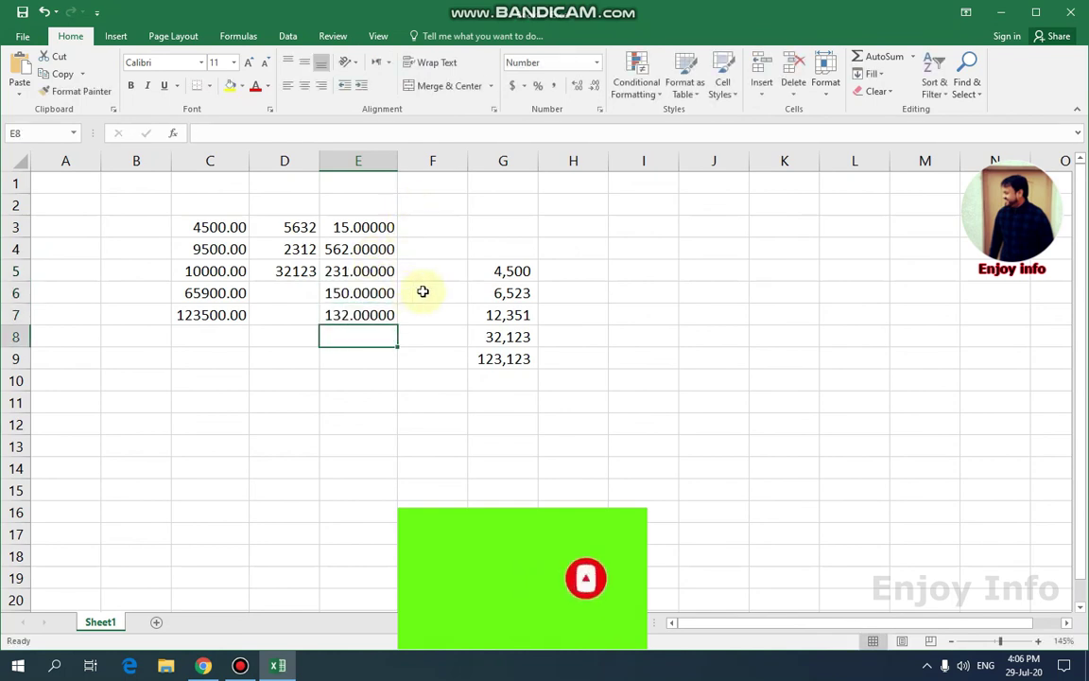